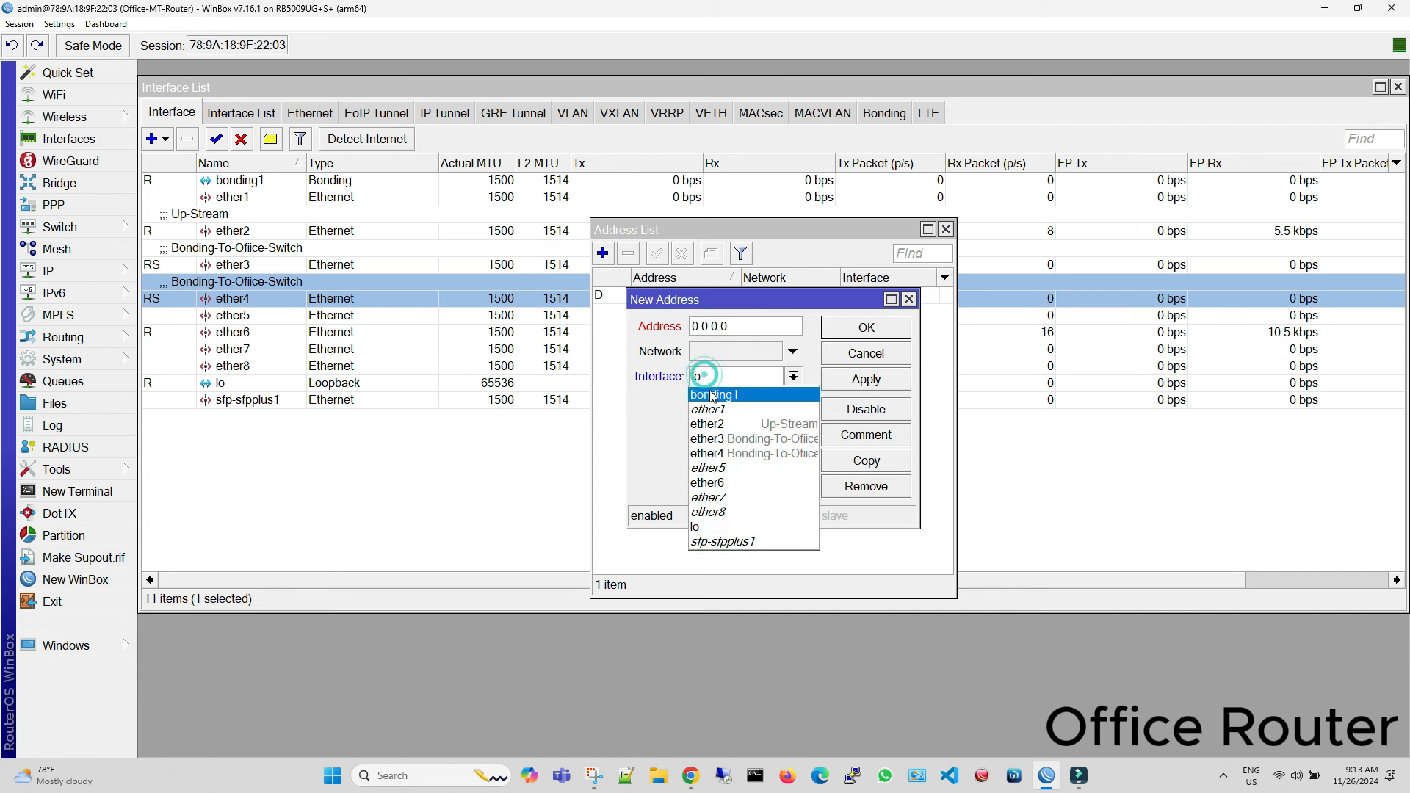
- Assign the IP address 192.168.1.1/24 to the bonding1 interface
click(706, 391)
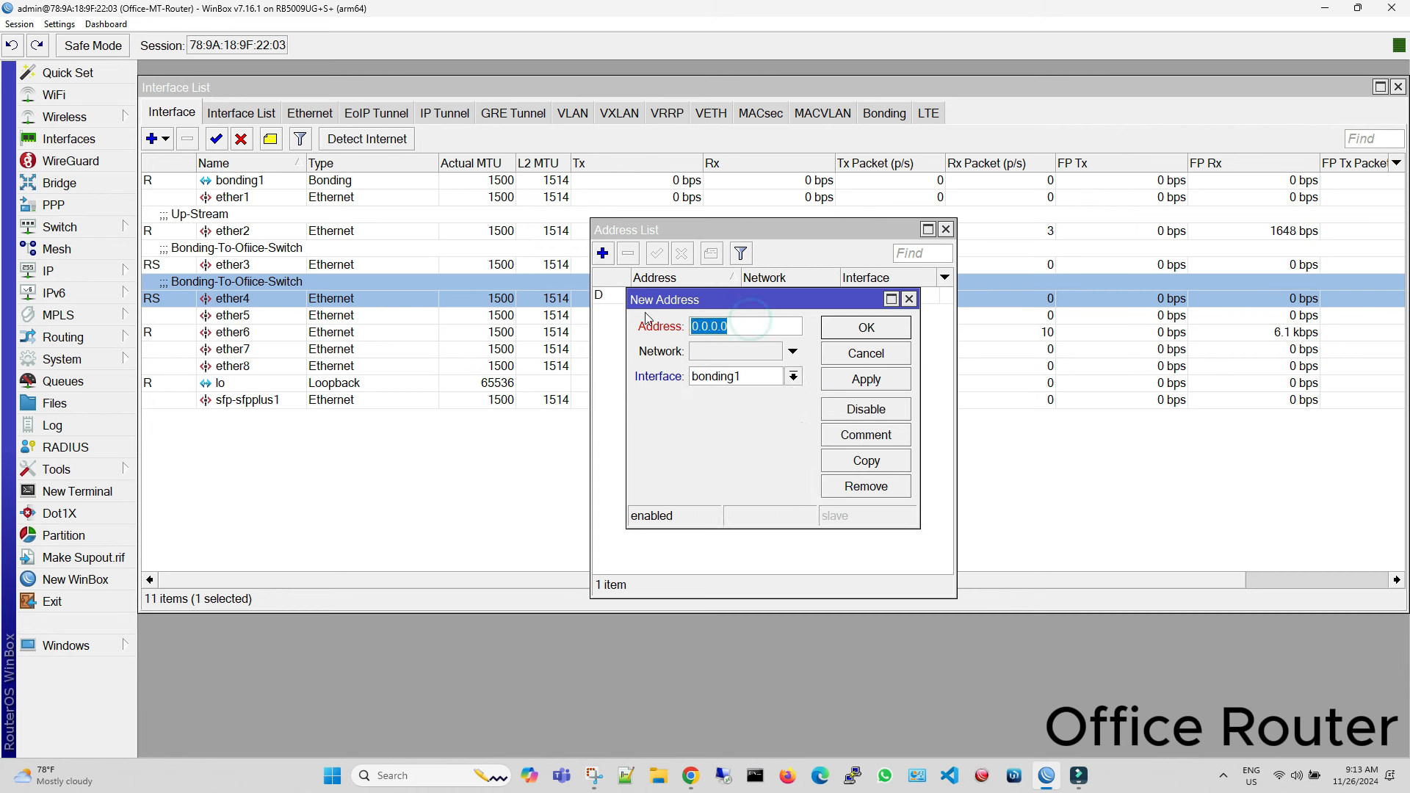
text(192.168.1.1/24)
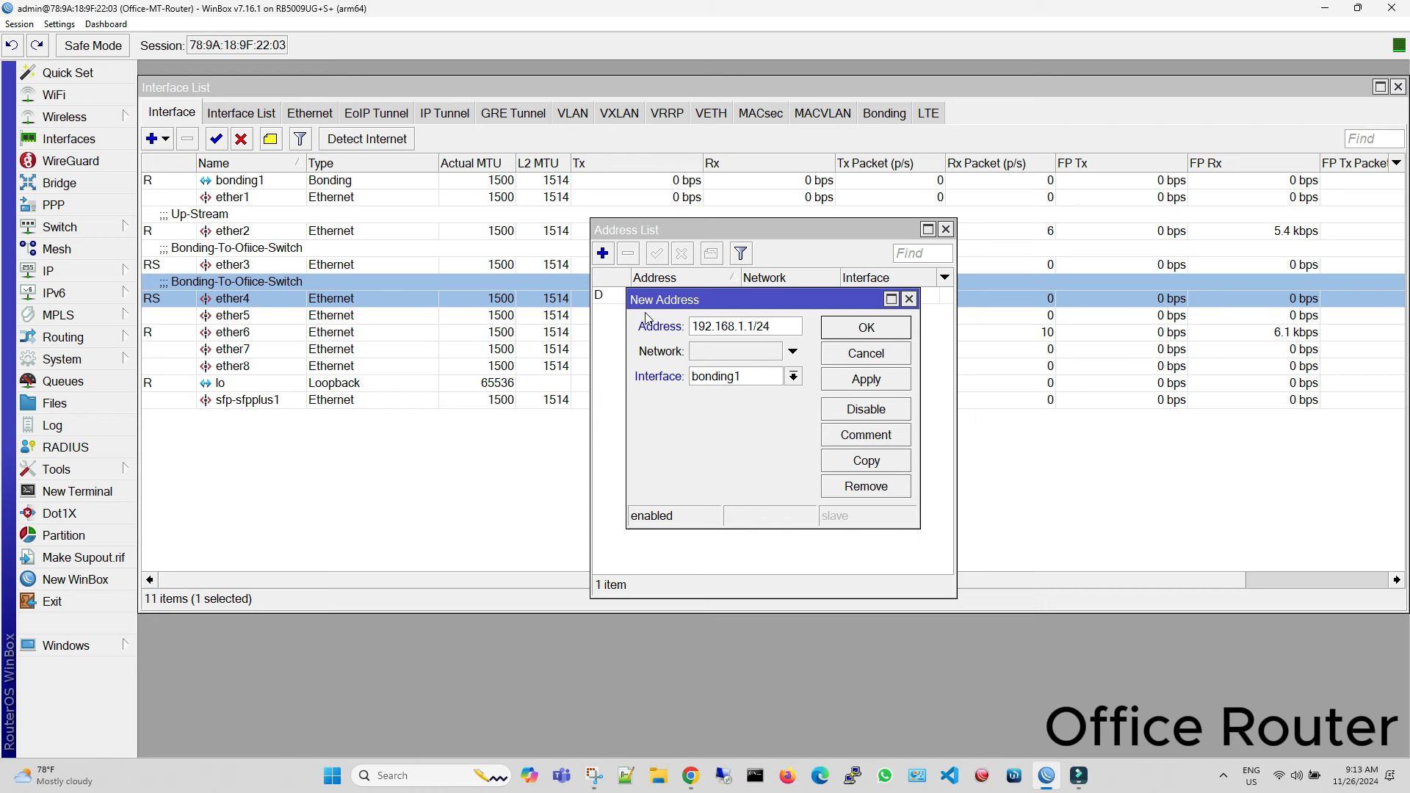
click(839, 384)
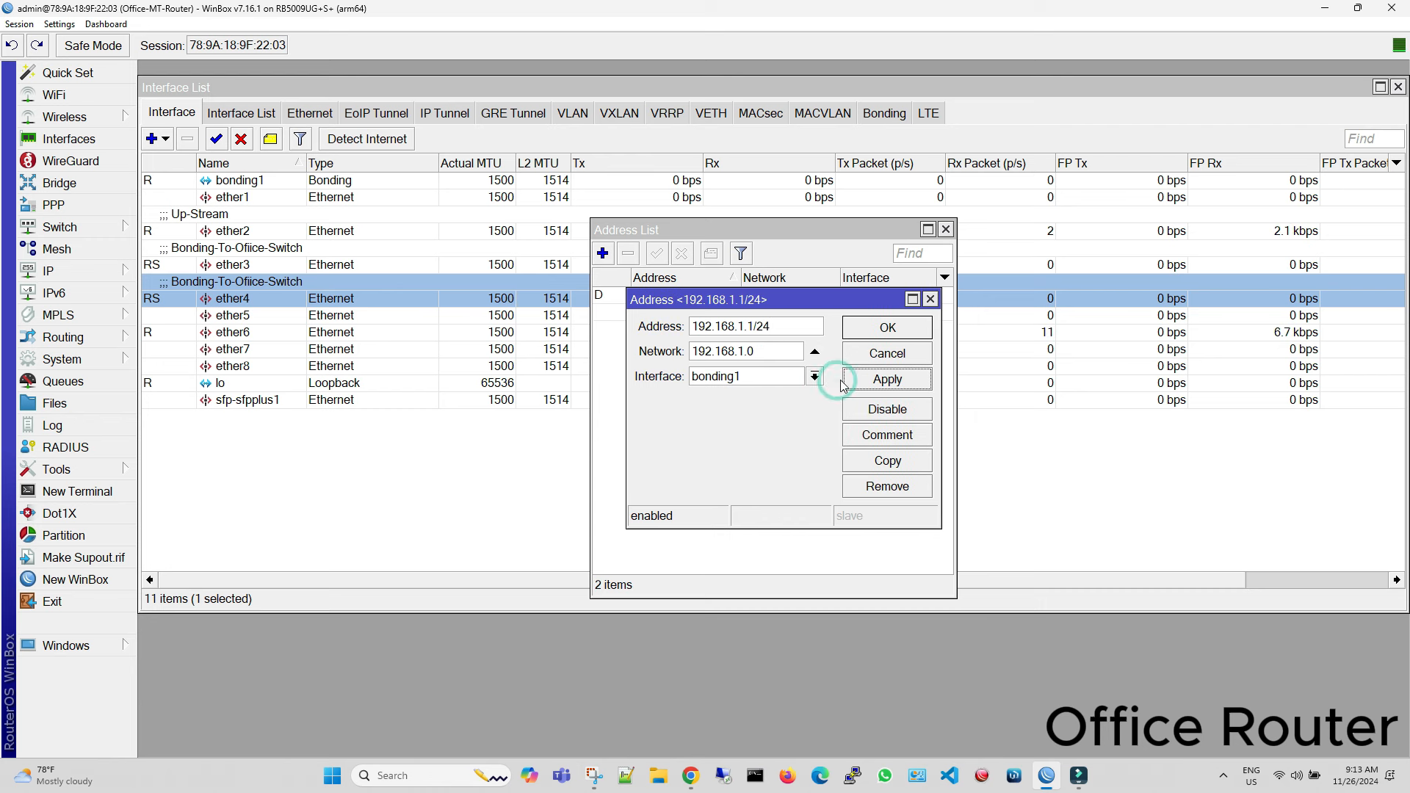
- Add the comment "Office LAN" to the 192.168.1.1/24 address entry and save it
click(887, 435)
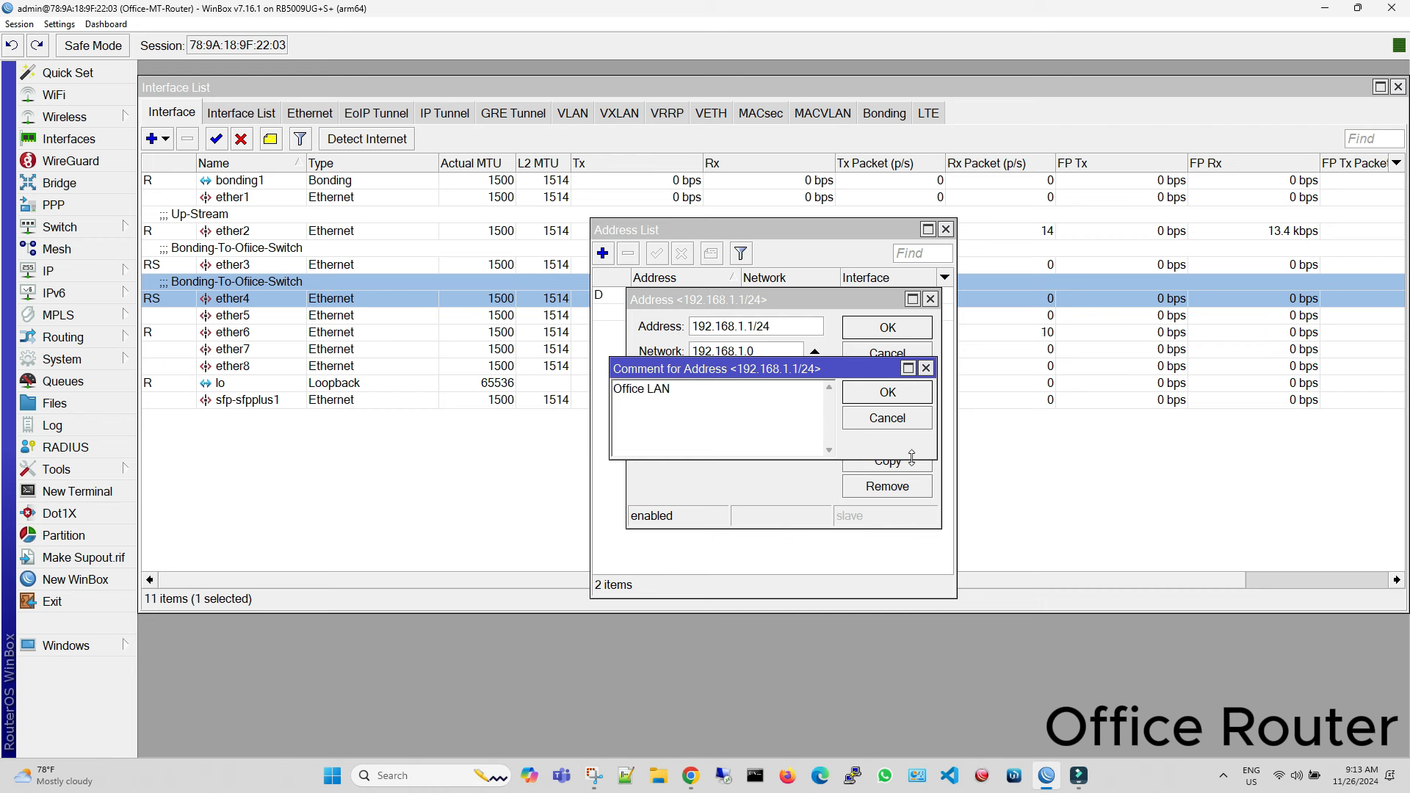
click(887, 392)
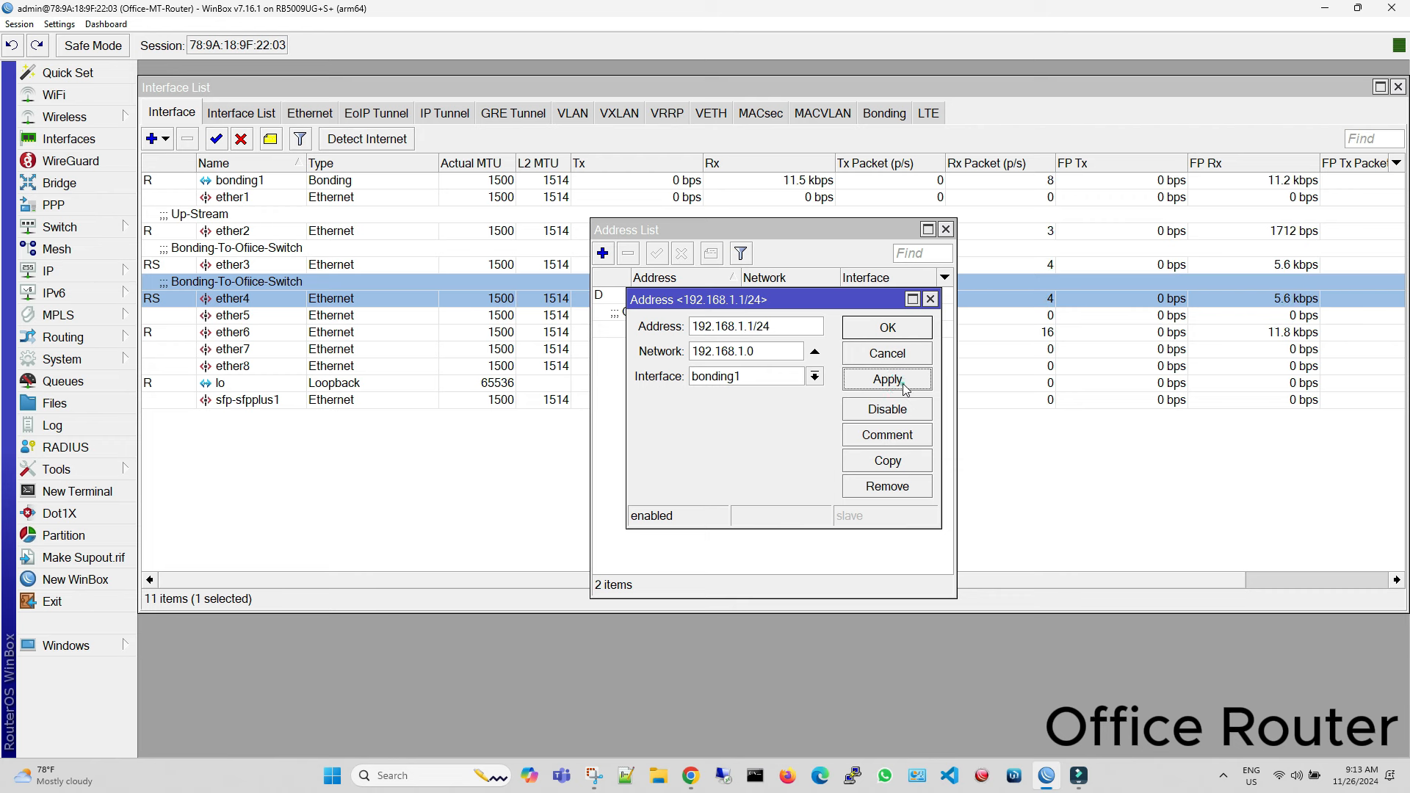
click(898, 379)
click(892, 327)
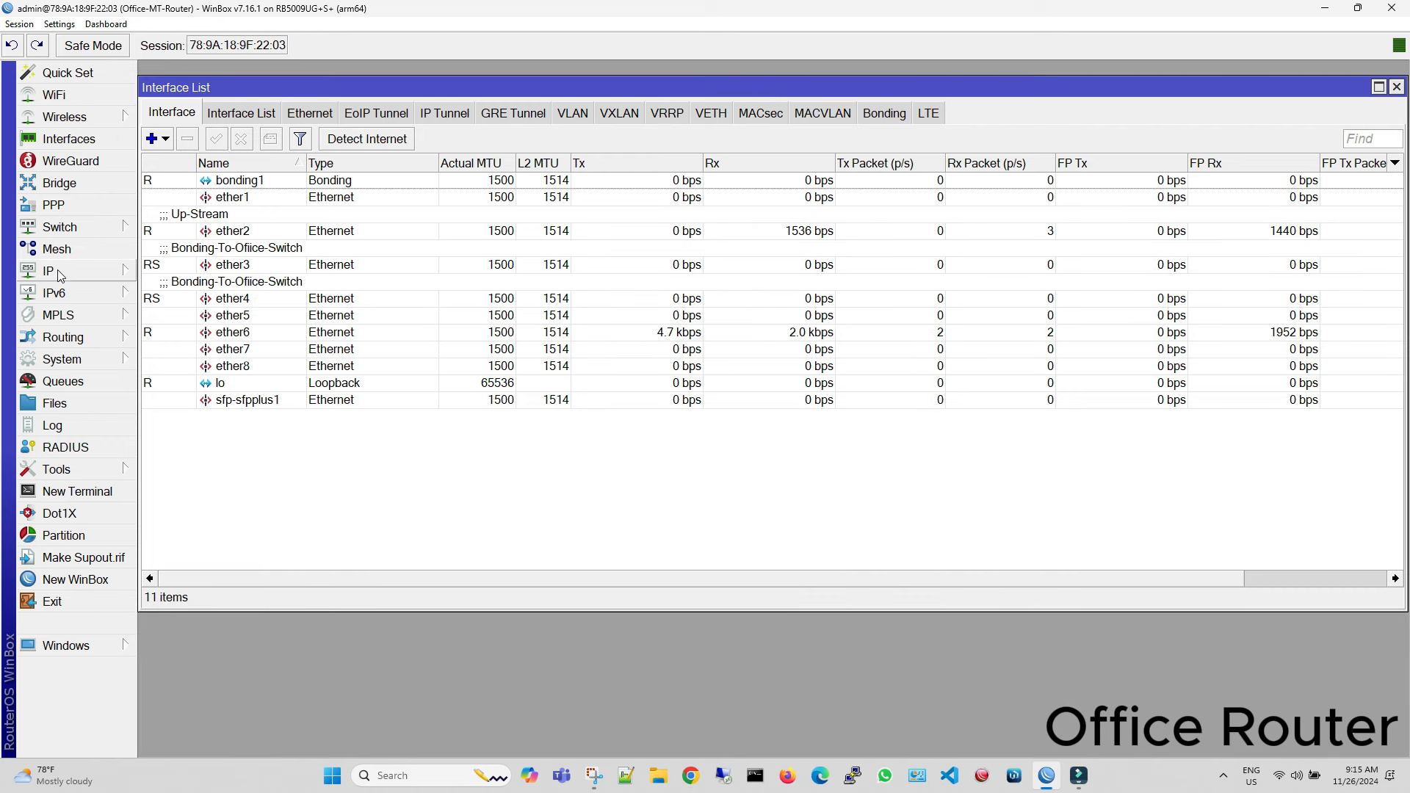
- Set up a DHCP server on bonding1 with gateway 192.168.1.1, DNS servers 8.8.8.8 and 8.8.4.4, and a 00:30:00 lease time
click(48, 270)
click(220, 273)
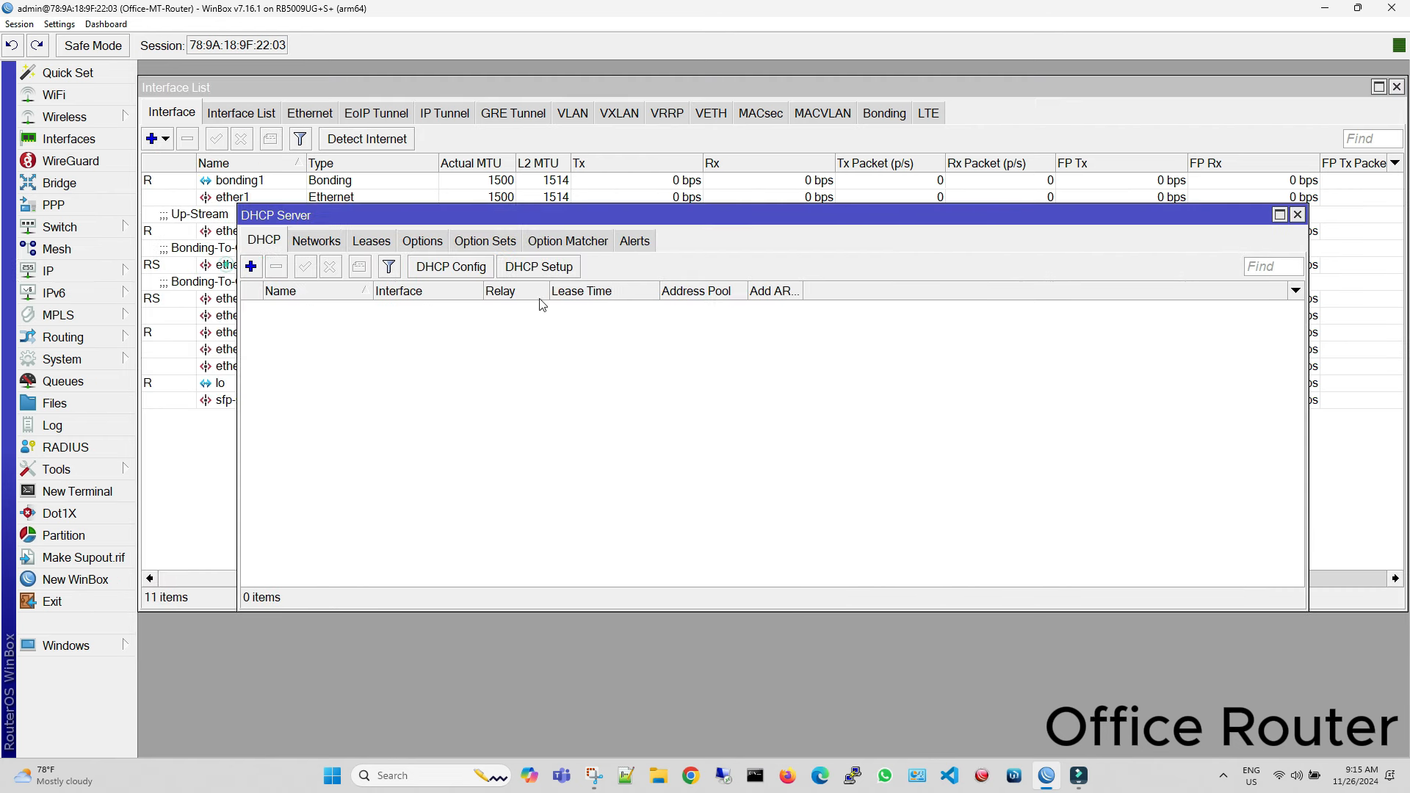
click(561, 265)
click(821, 401)
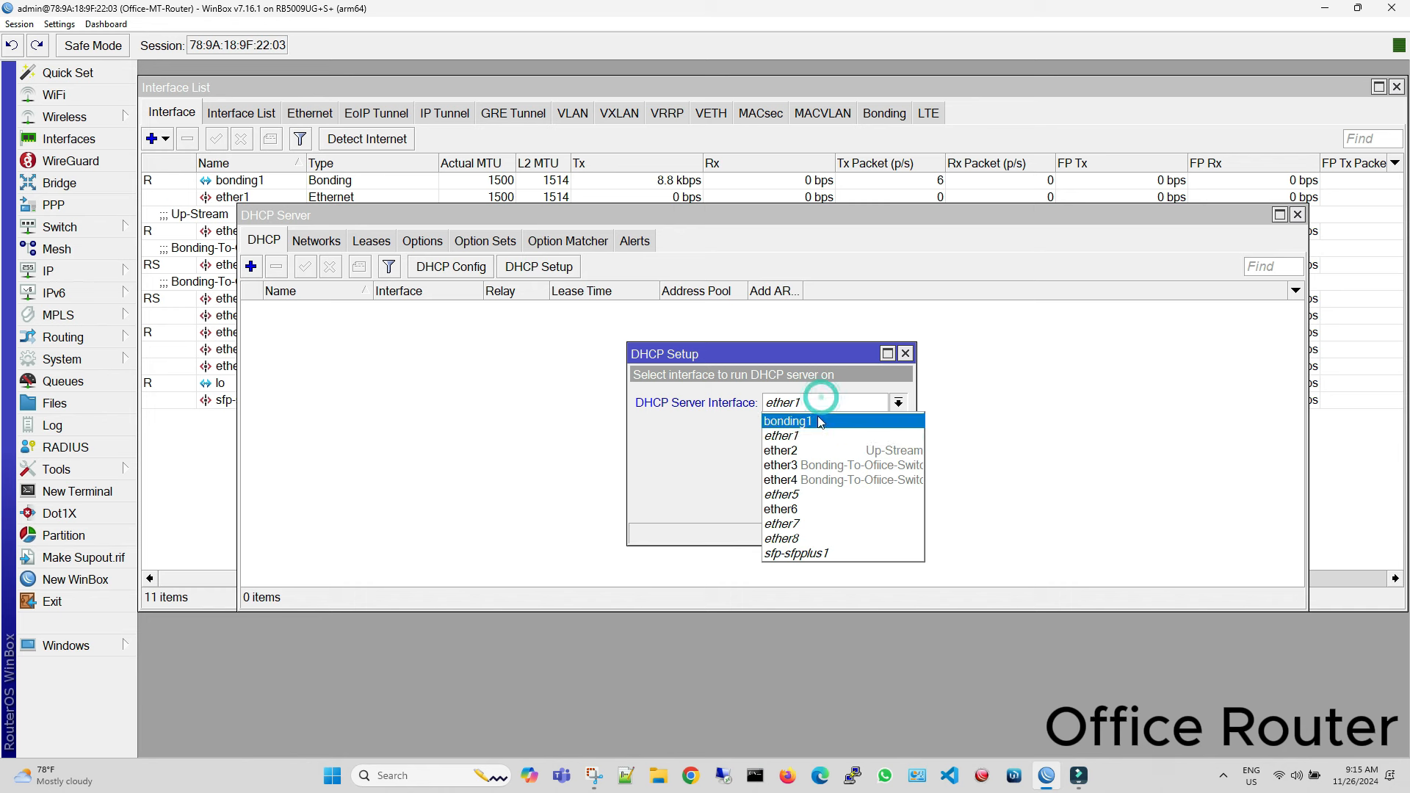
click(821, 422)
click(829, 505)
click(829, 504)
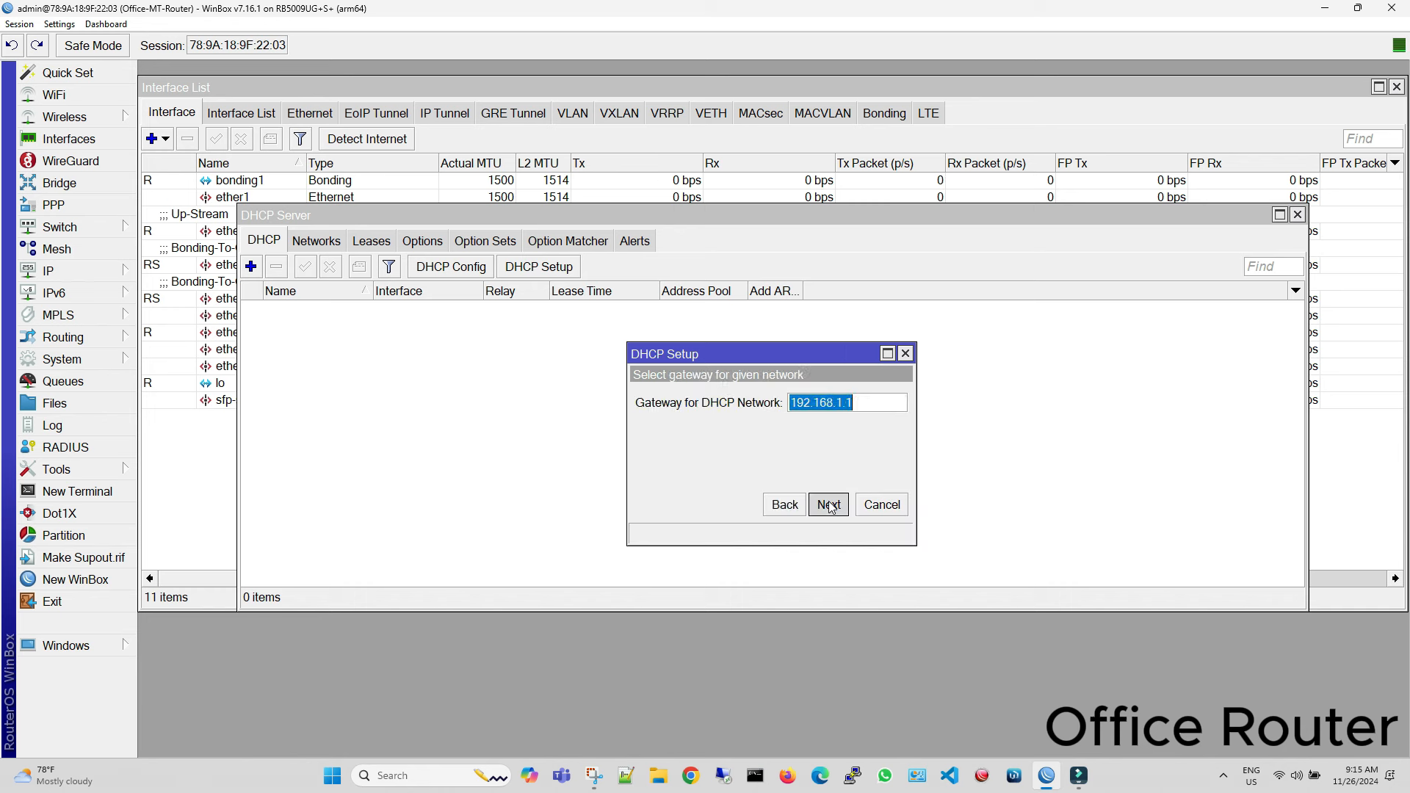
click(829, 504)
click(829, 505)
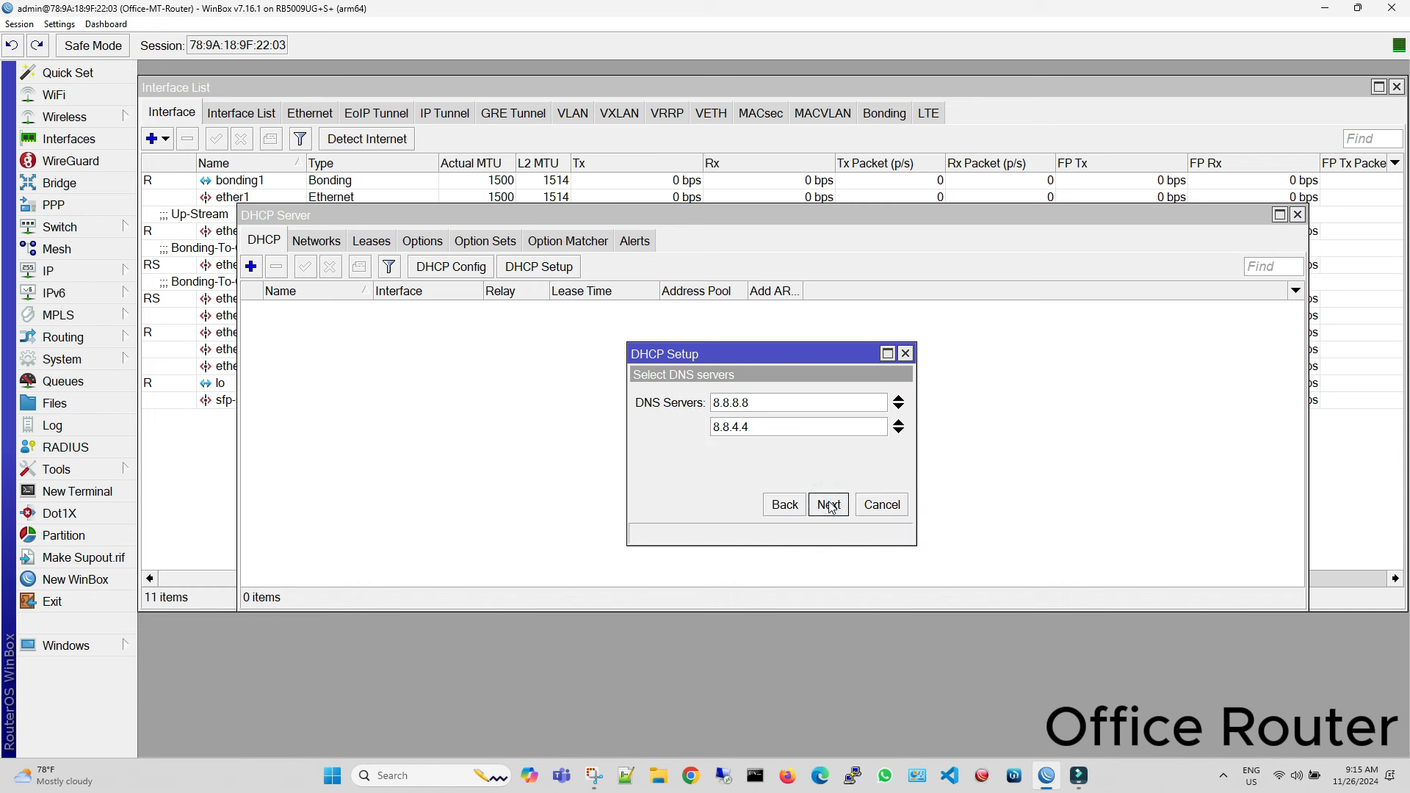
click(829, 504)
click(829, 504)
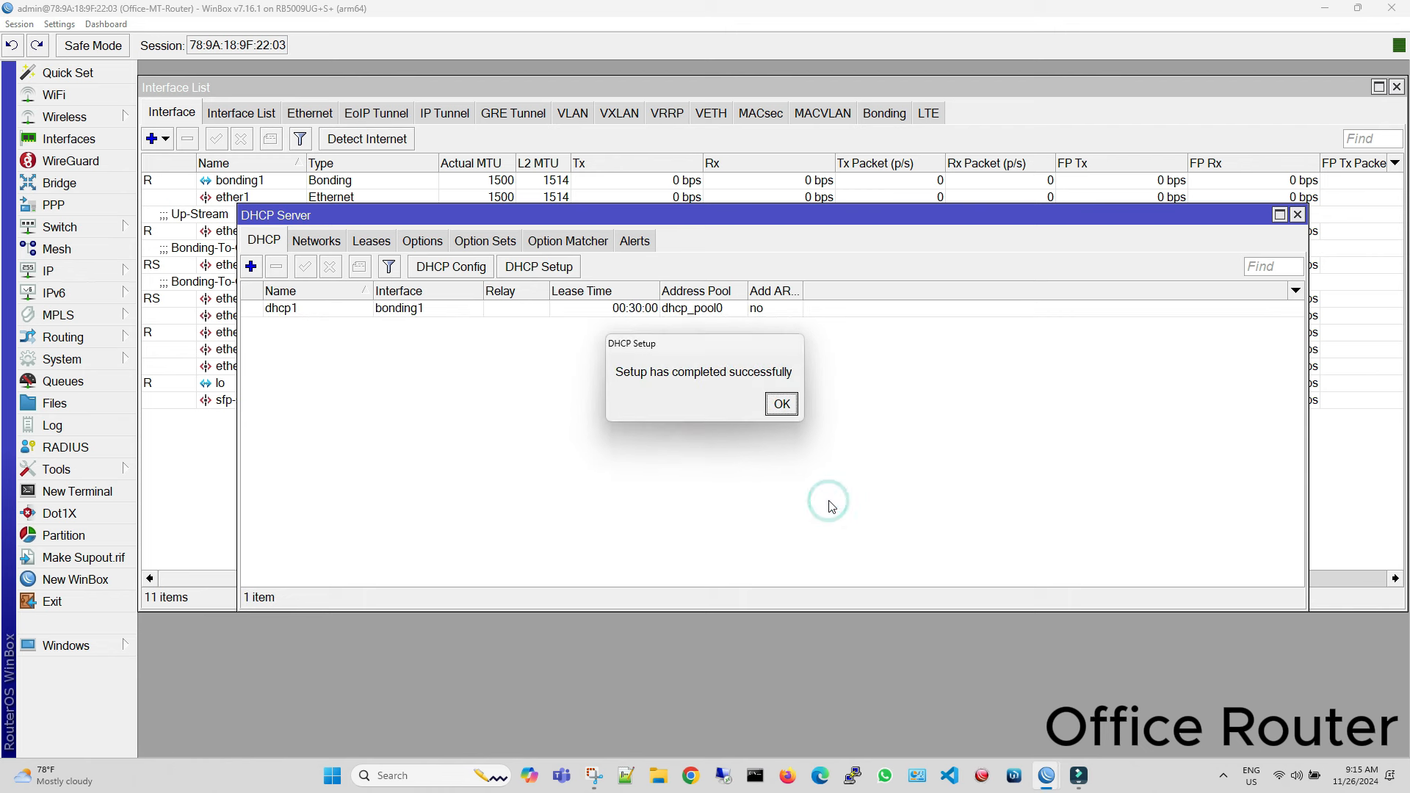
click(781, 404)
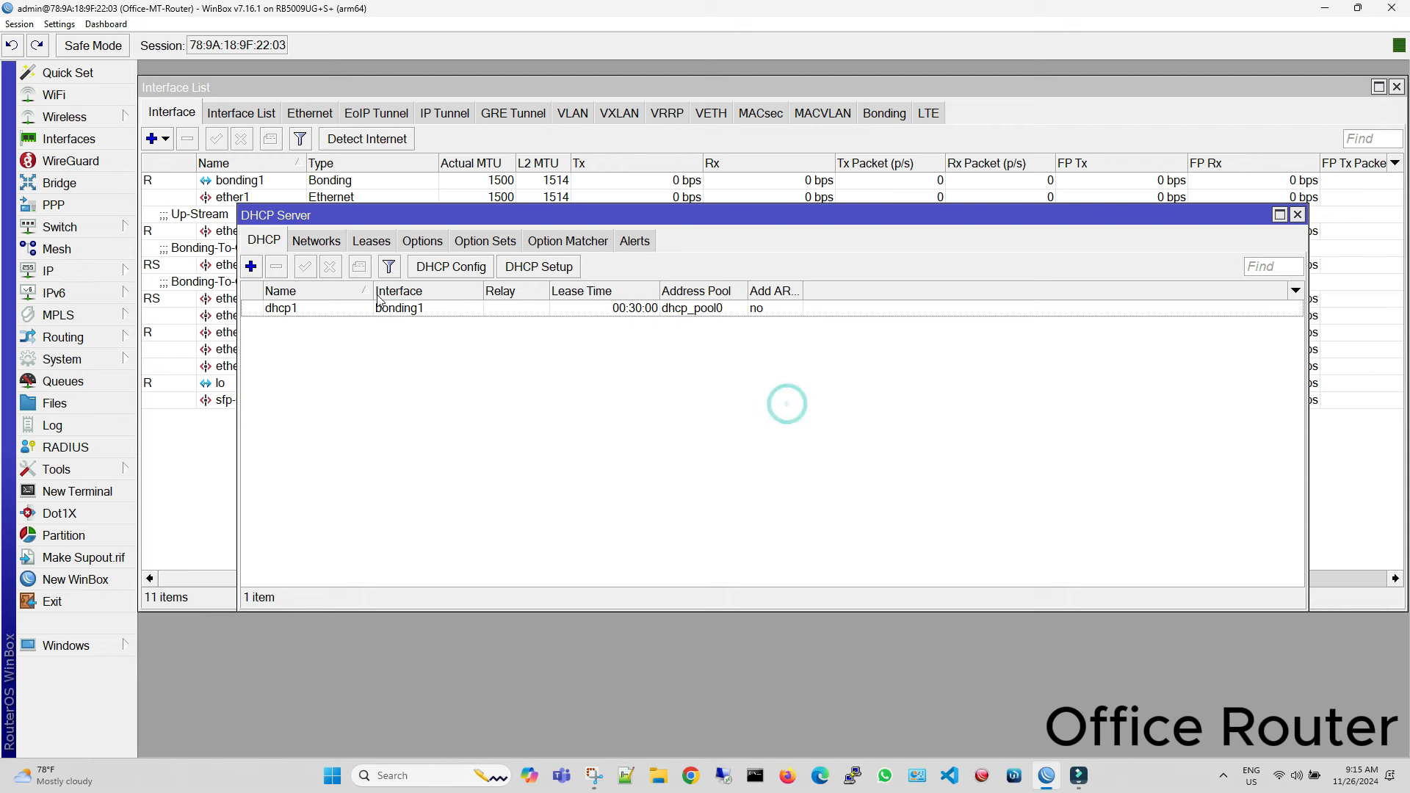
- Add a srcnat firewall NAT rule with the masquerade action, and close the firewall and DHCP server windows
click(129, 271)
click(169, 304)
click(366, 241)
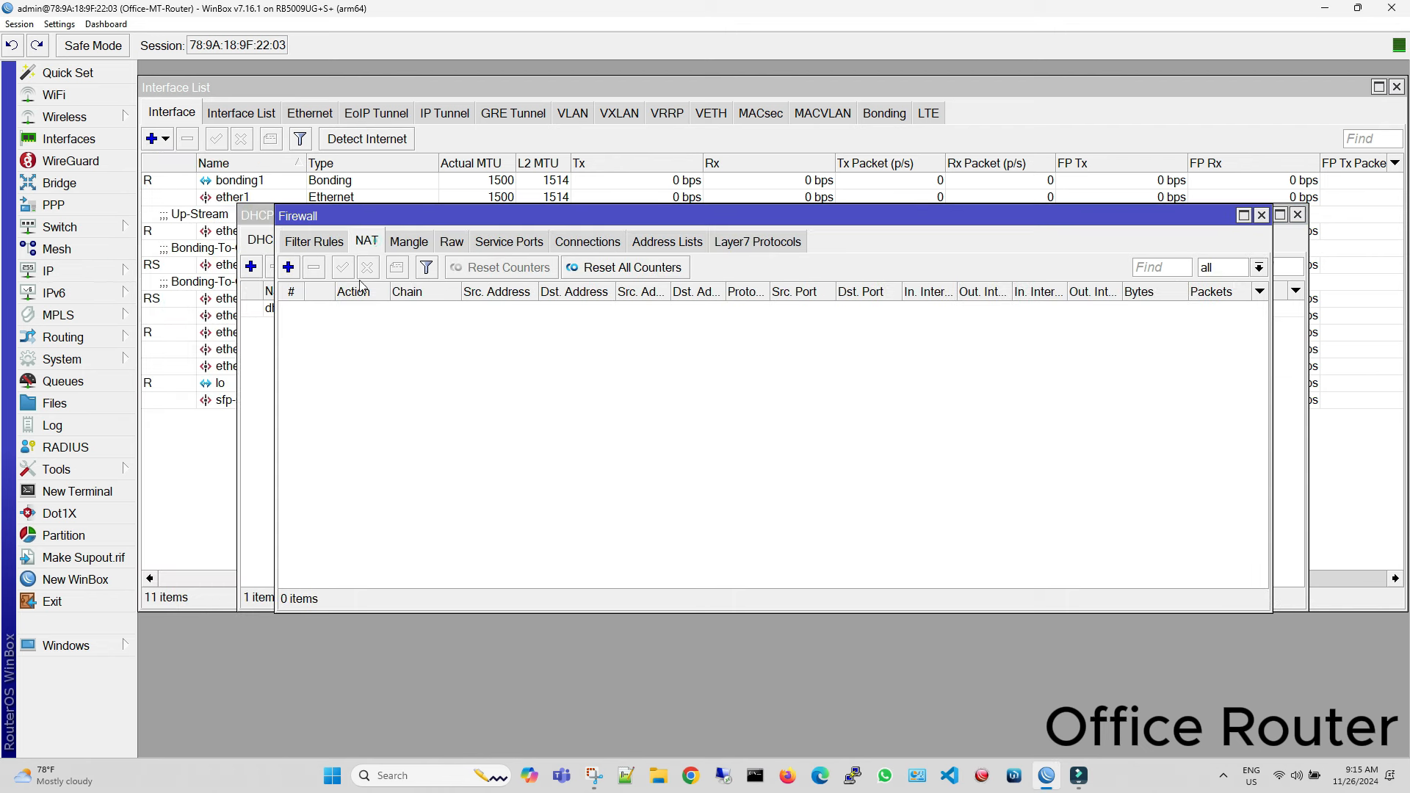
click(288, 267)
click(748, 132)
click(741, 162)
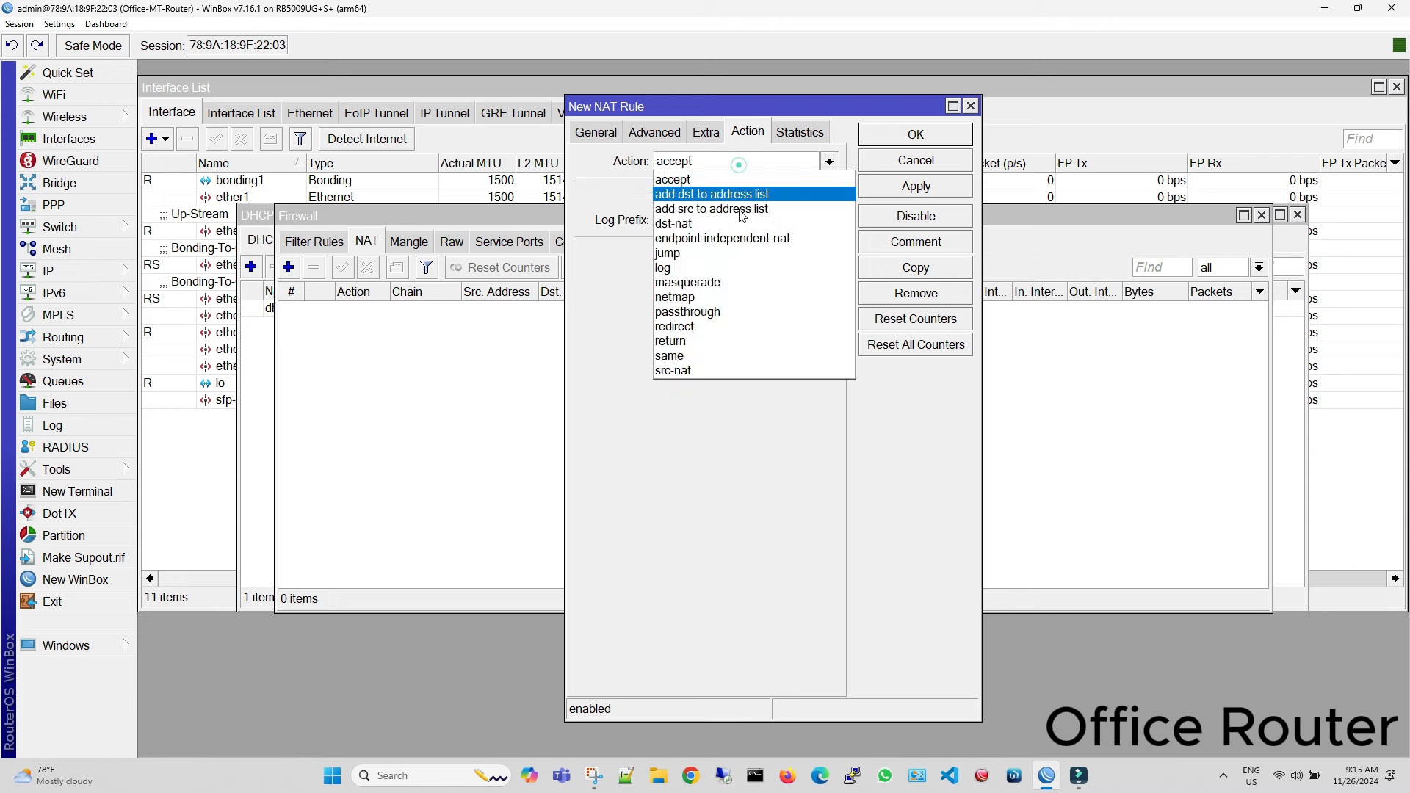
click(735, 251)
click(918, 187)
click(914, 135)
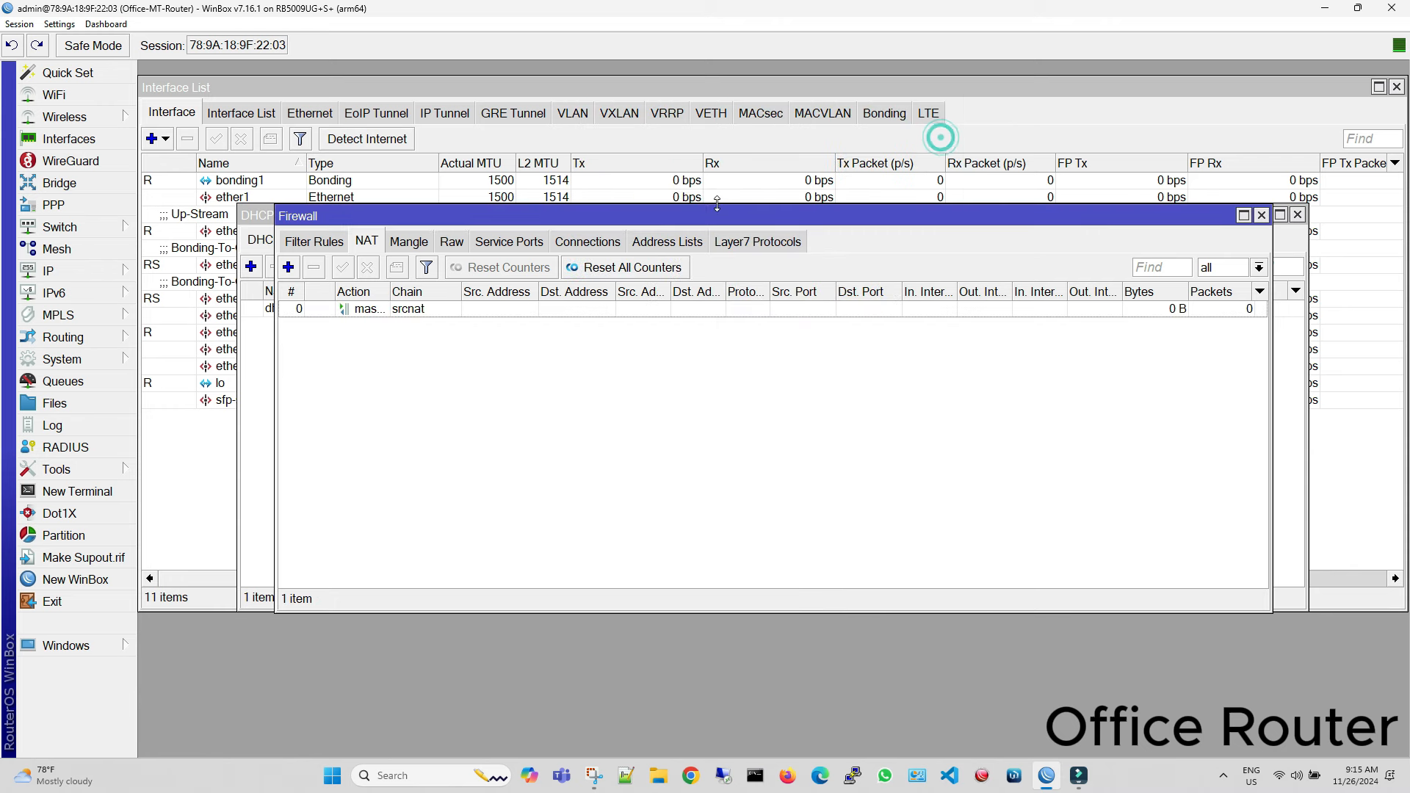
click(1260, 216)
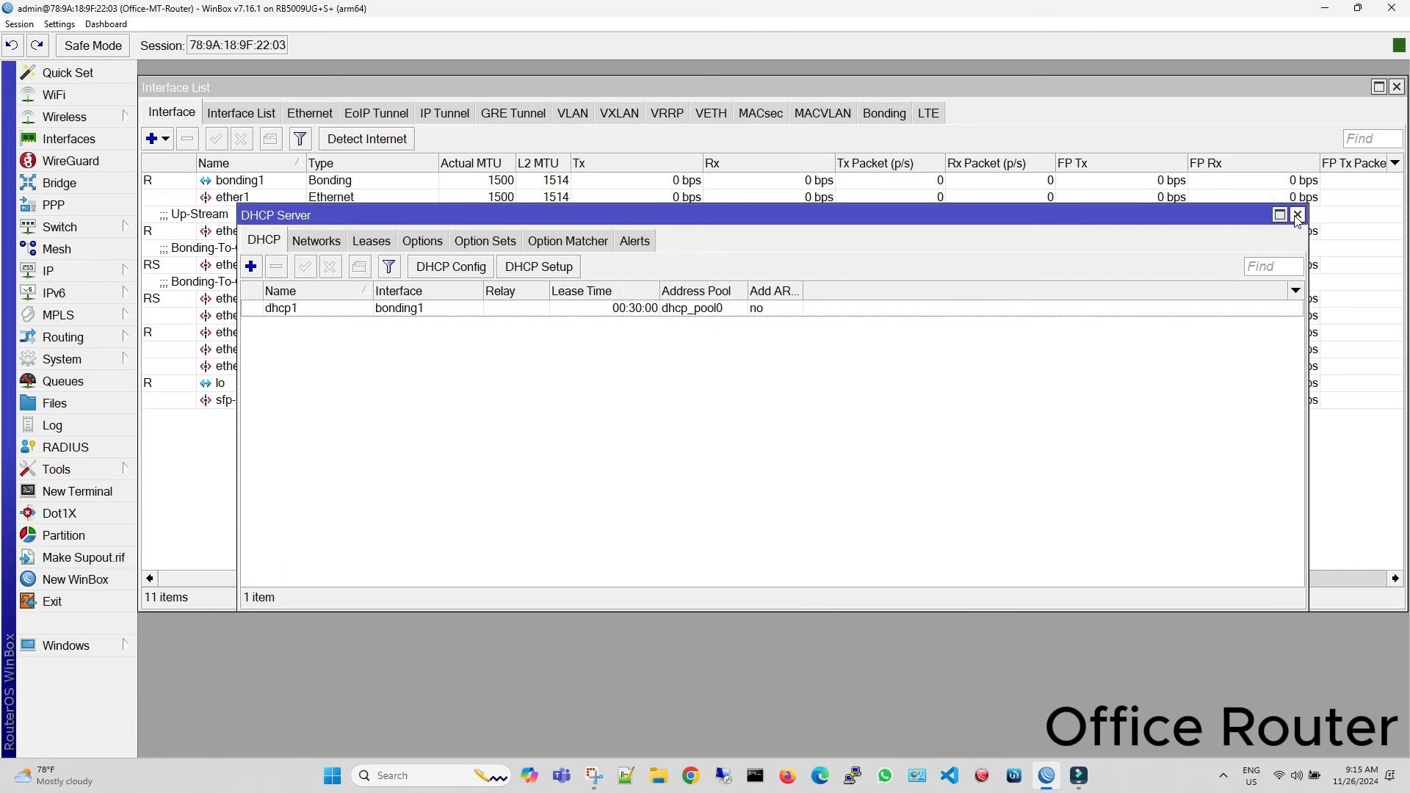
click(1297, 215)
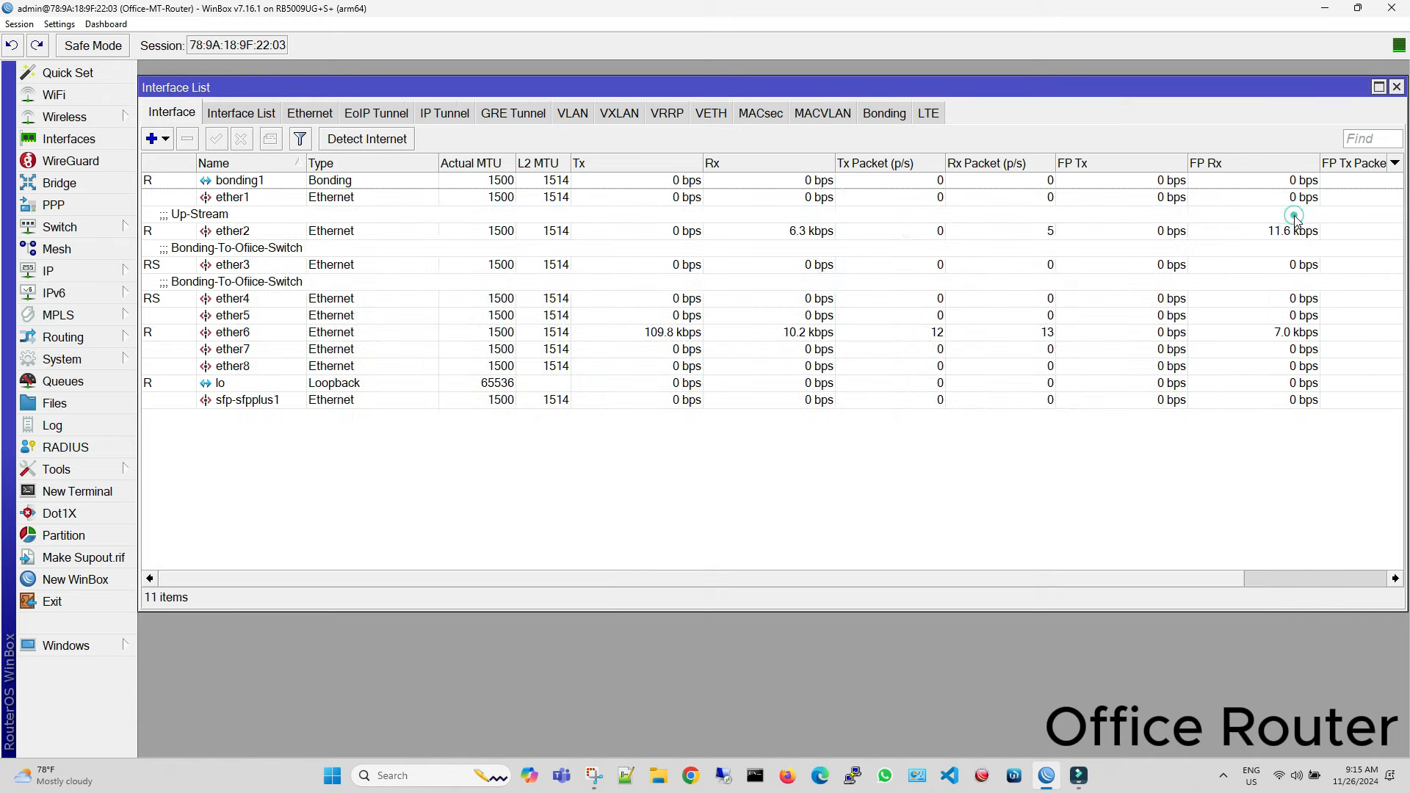
- Check the link rate in the status of ether2, ether3 and ether4 on the office router
double_click(345, 216)
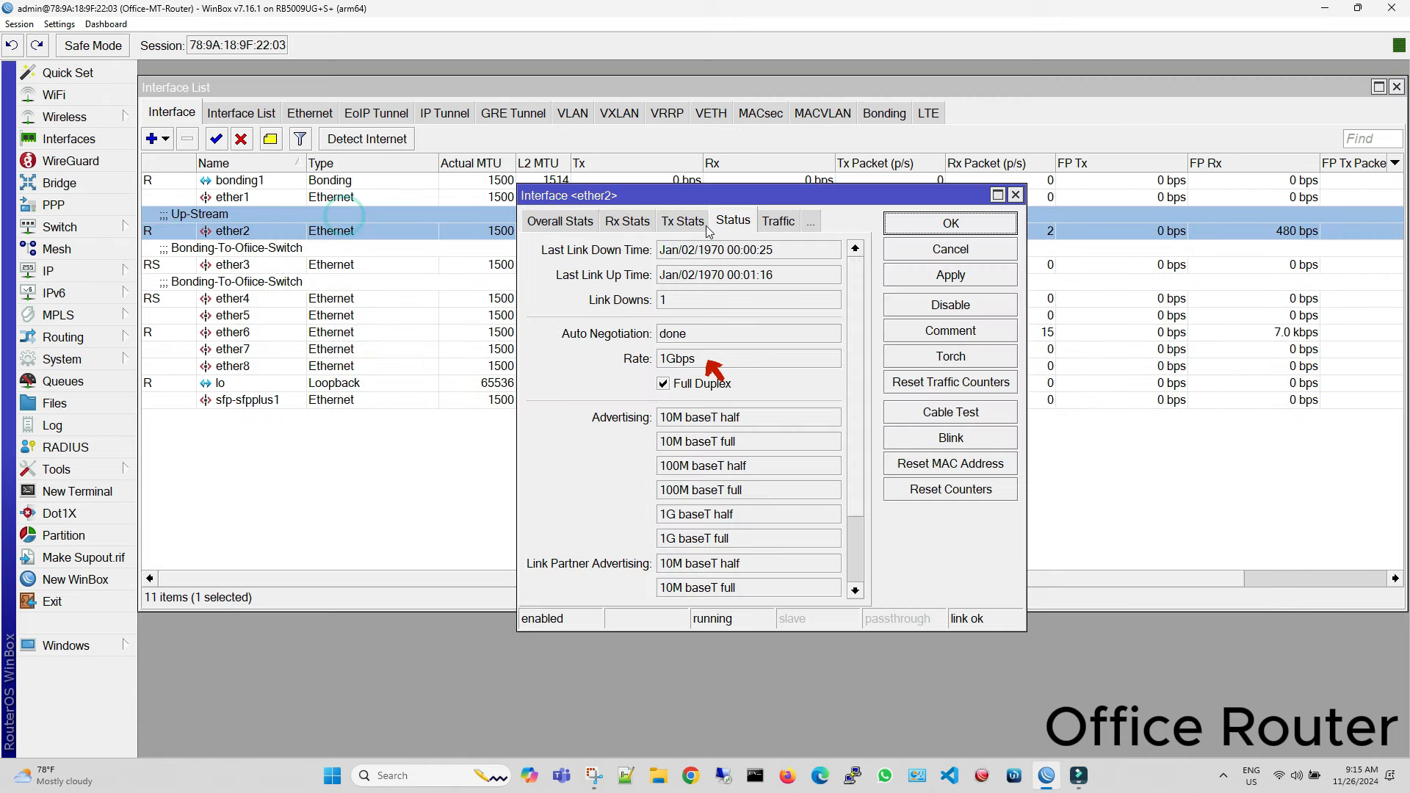
click(1016, 194)
double_click(328, 263)
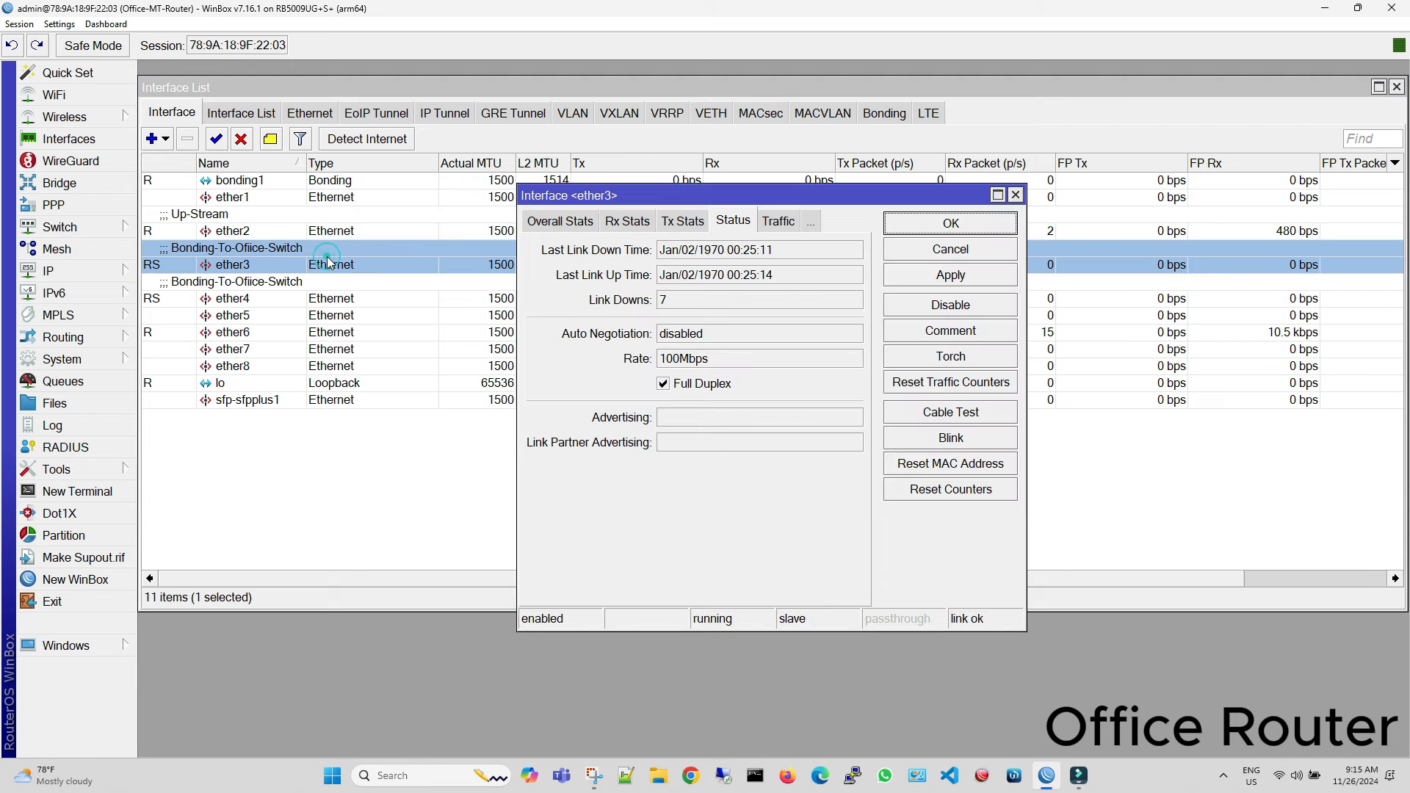
double_click(712, 360)
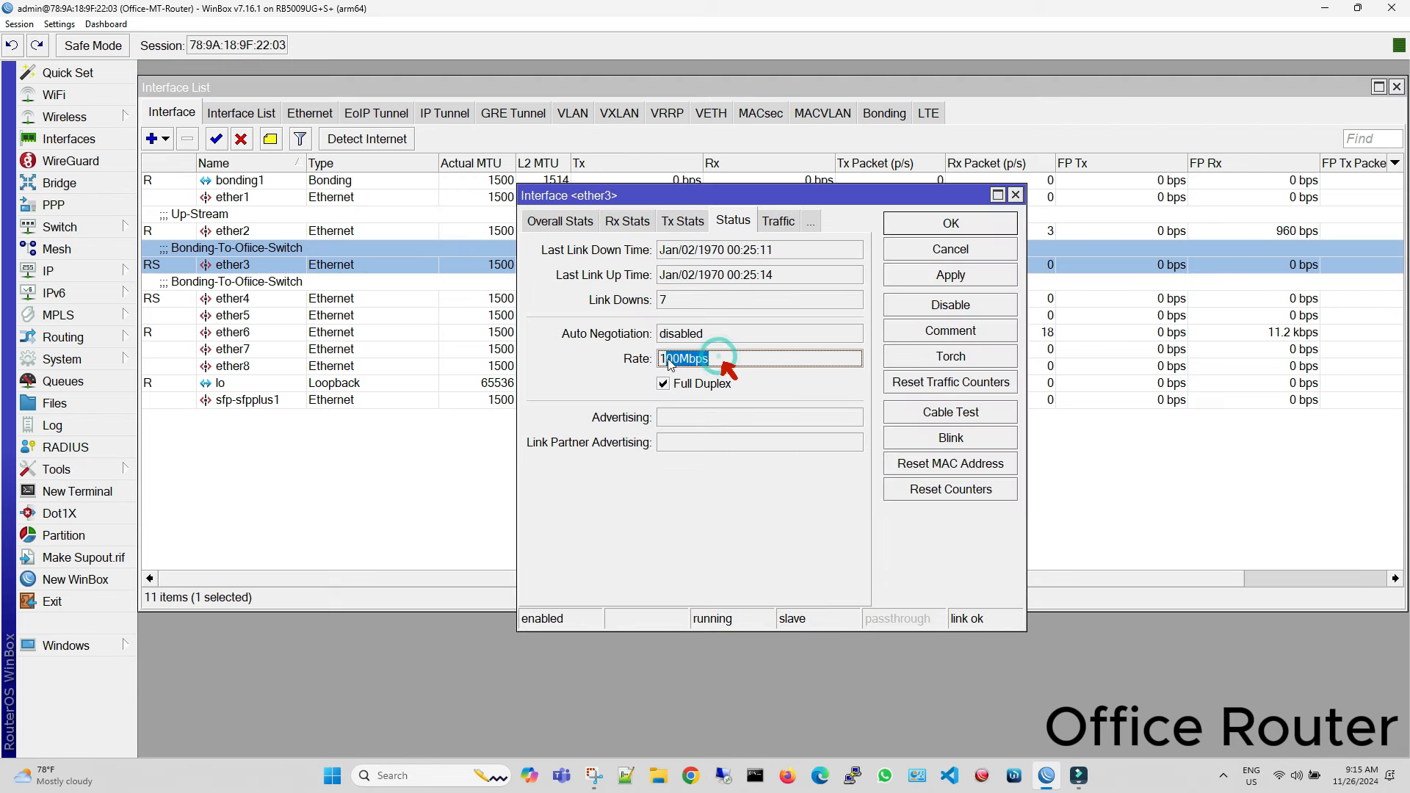
click(1015, 195)
double_click(424, 293)
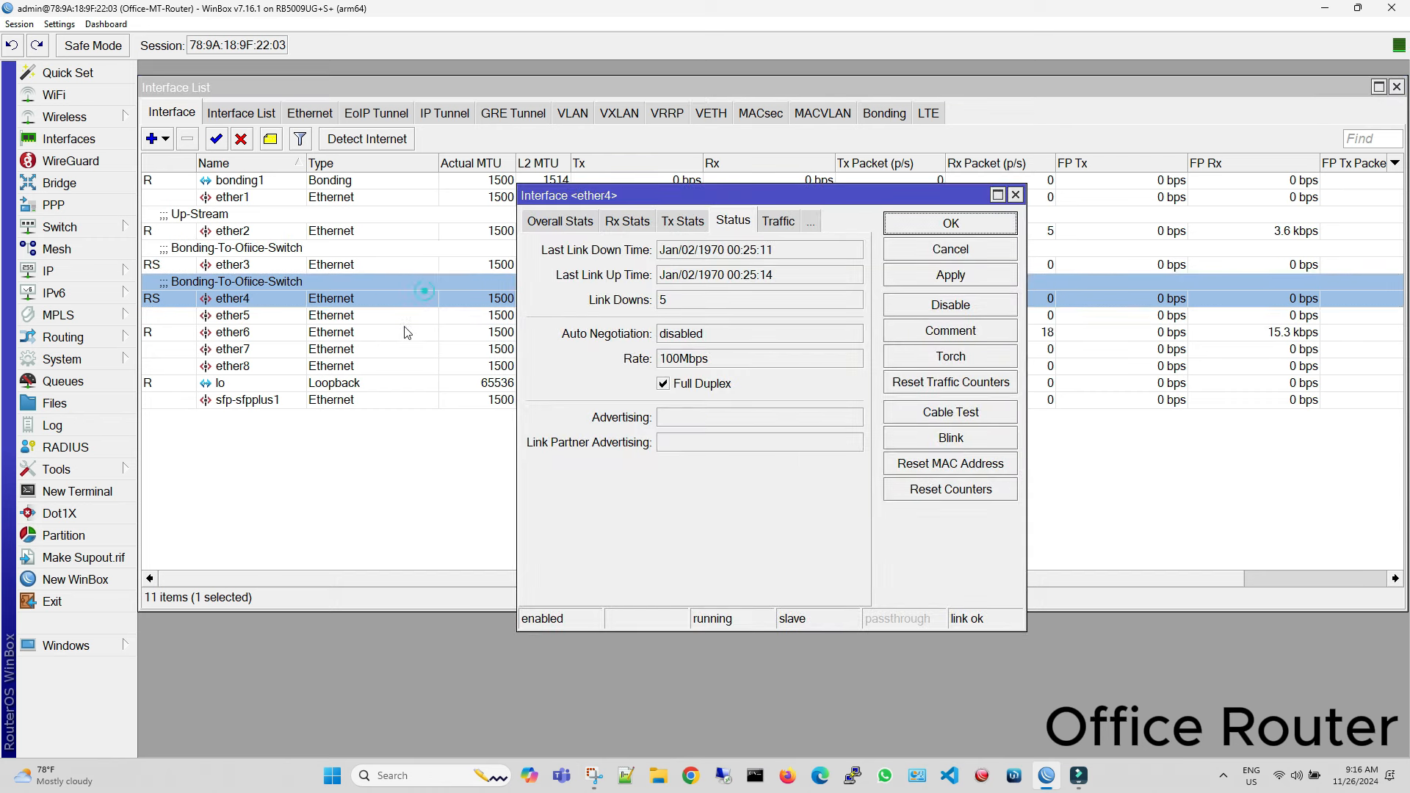
click(1016, 195)
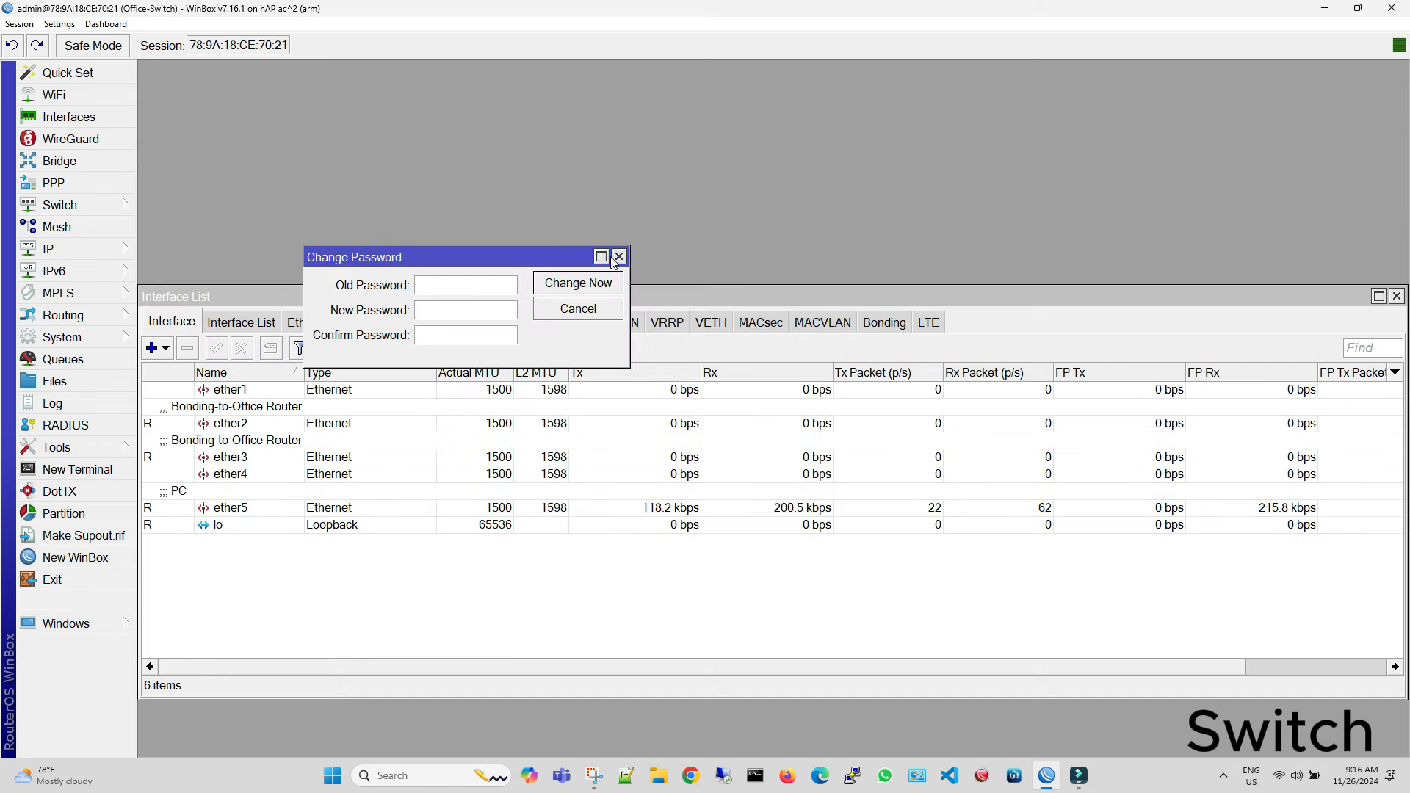
- On the office switch, dismiss the password change prompt and check the link rate of ether2, ether3 and ether5
click(618, 257)
drag(630, 295, 635, 69)
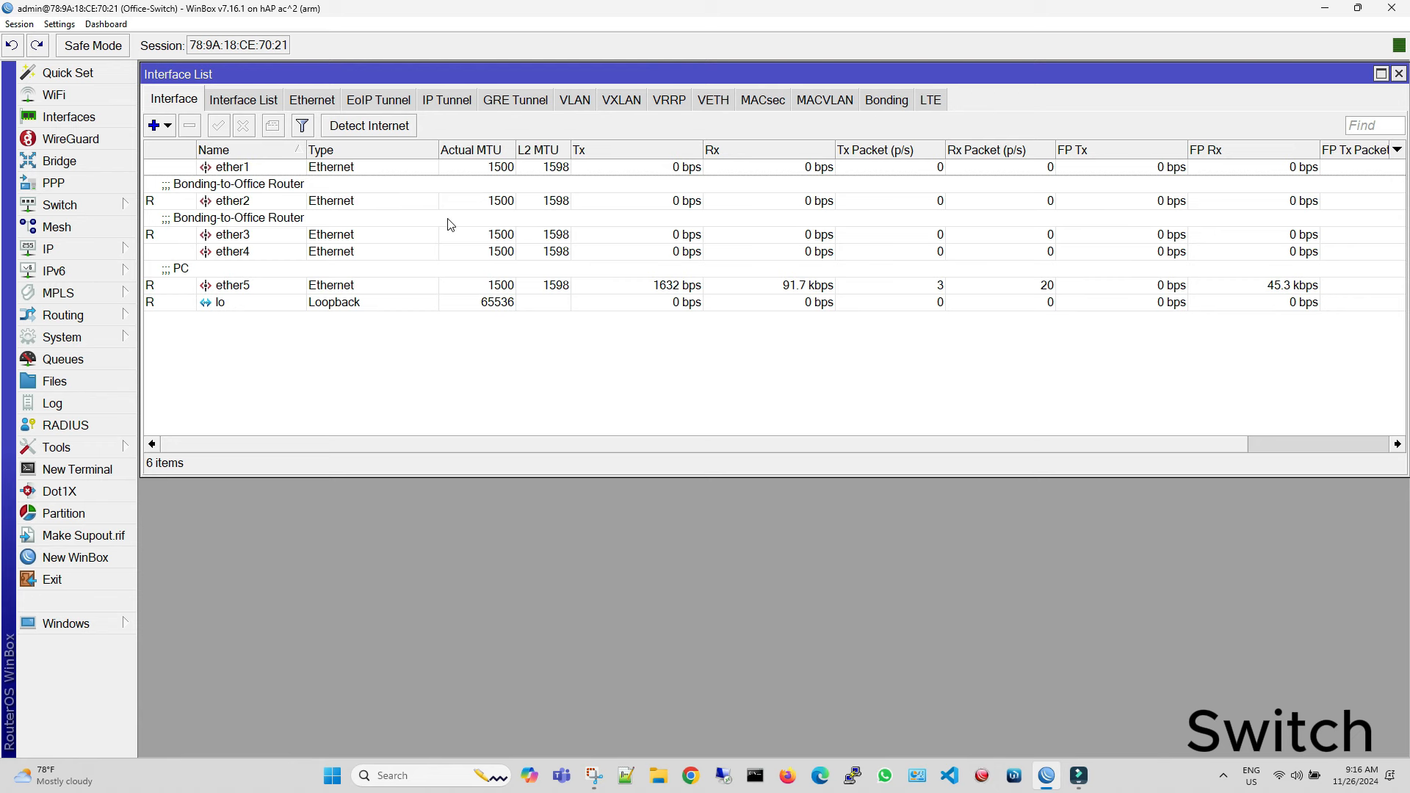
double_click(411, 200)
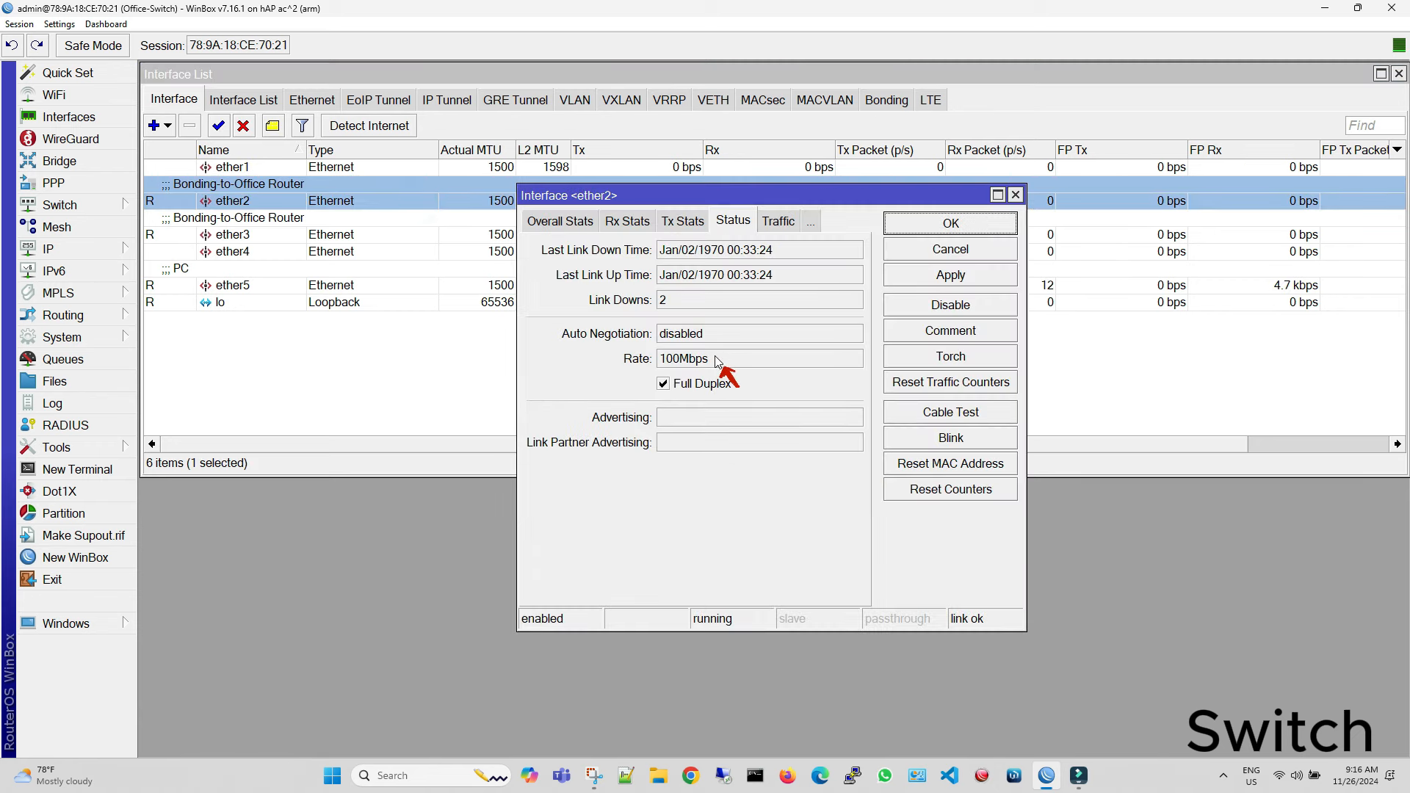
click(1015, 195)
double_click(317, 224)
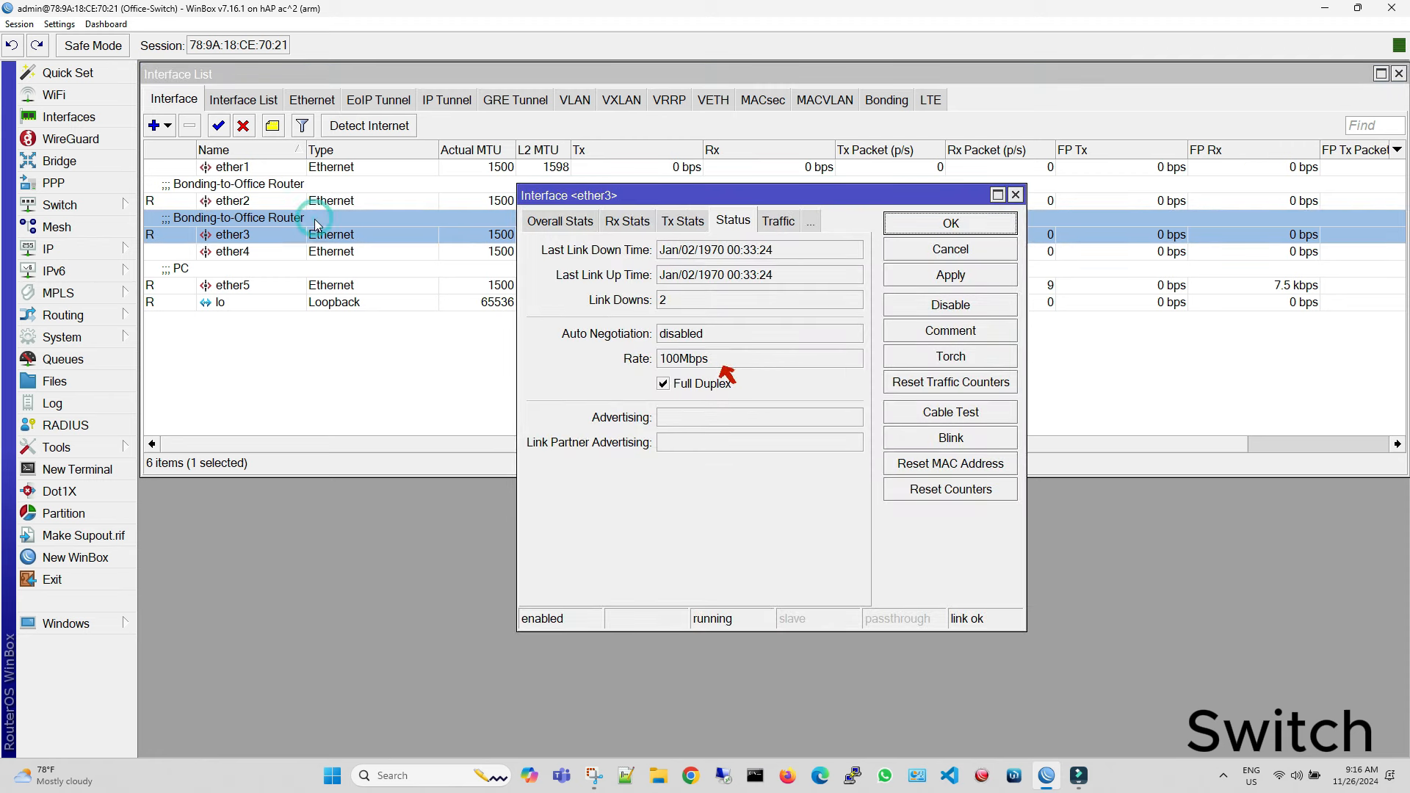
click(1015, 196)
double_click(403, 279)
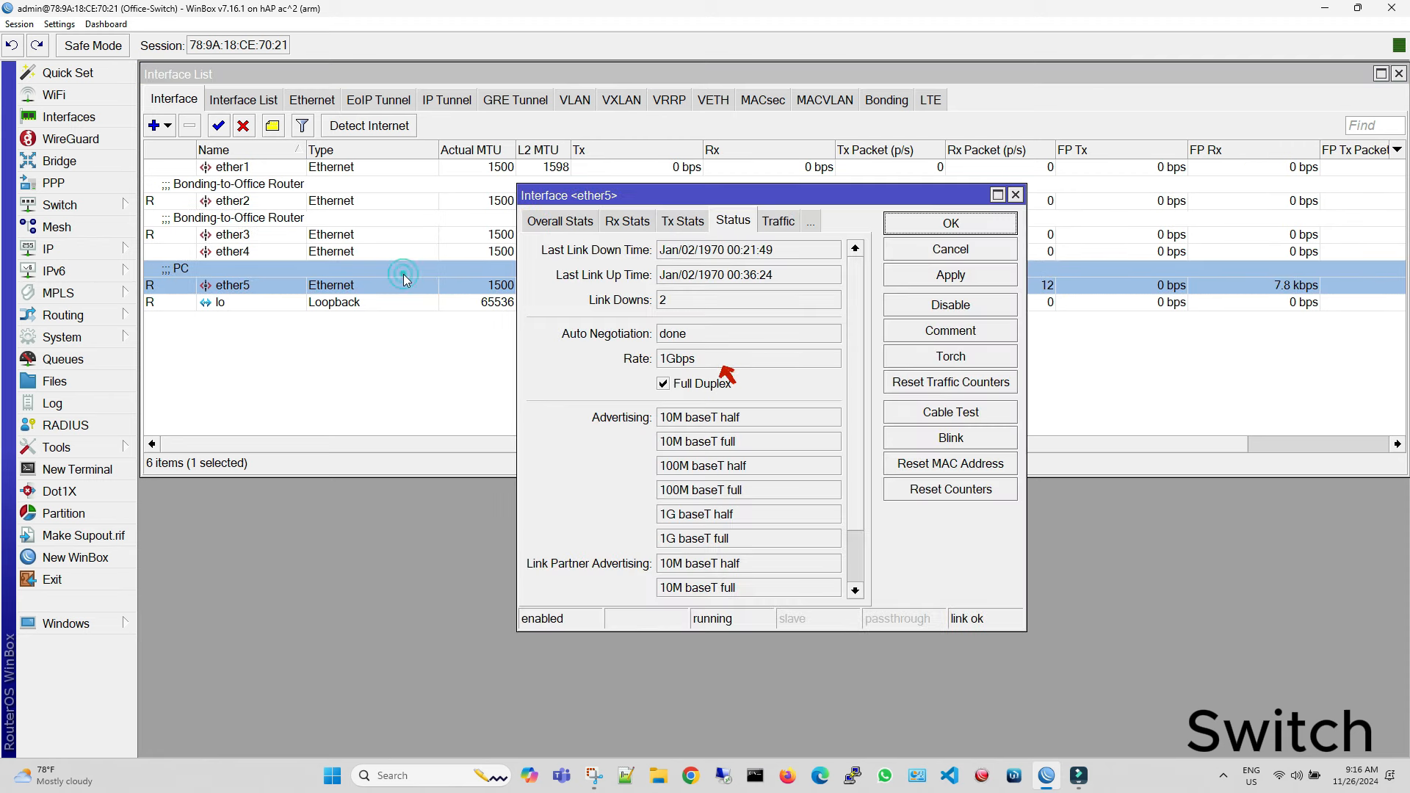
click(1015, 196)
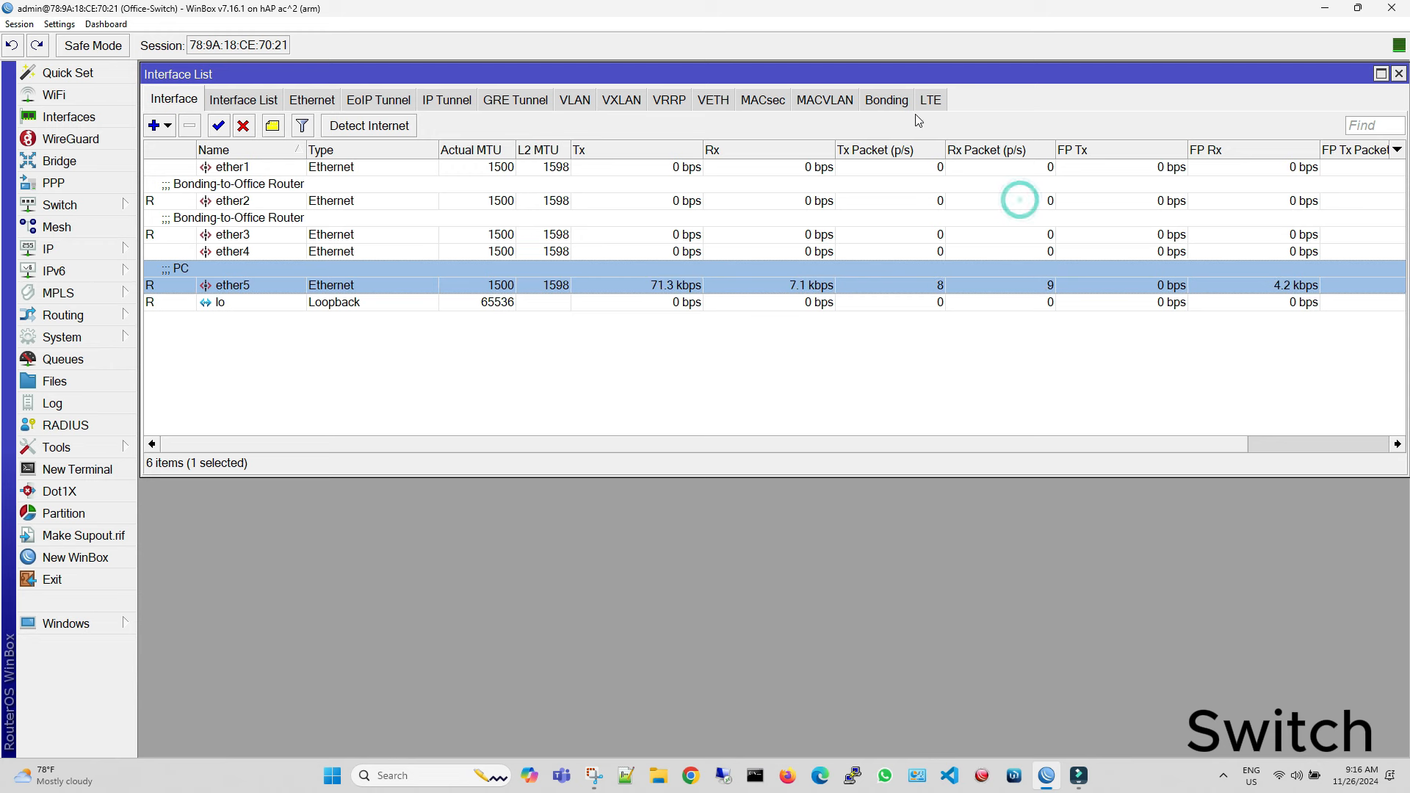
- Create a bonding interface on the switch with ether2 and ether3 as slaves, balance rr mode and the layer 2 transmit hash policy
click(893, 102)
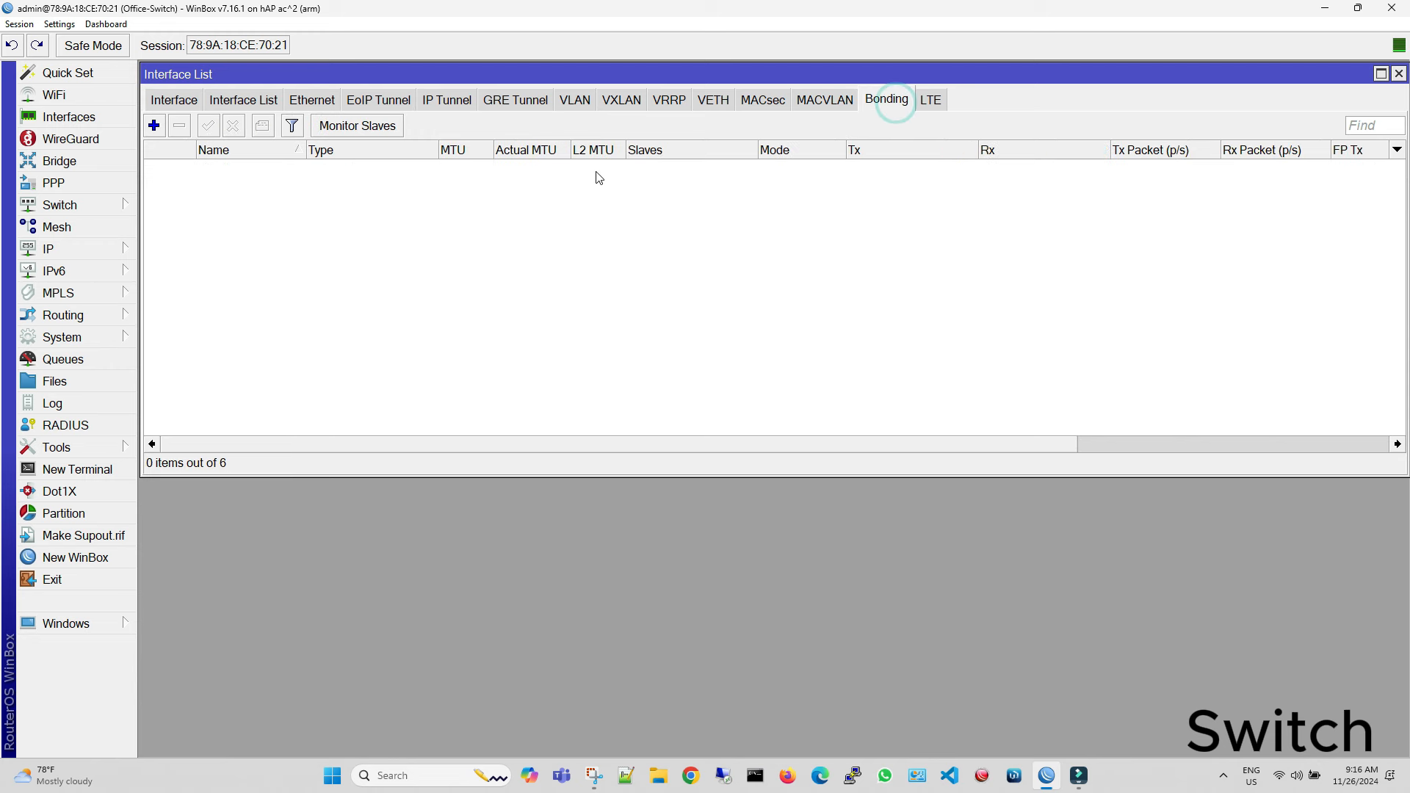
click(154, 125)
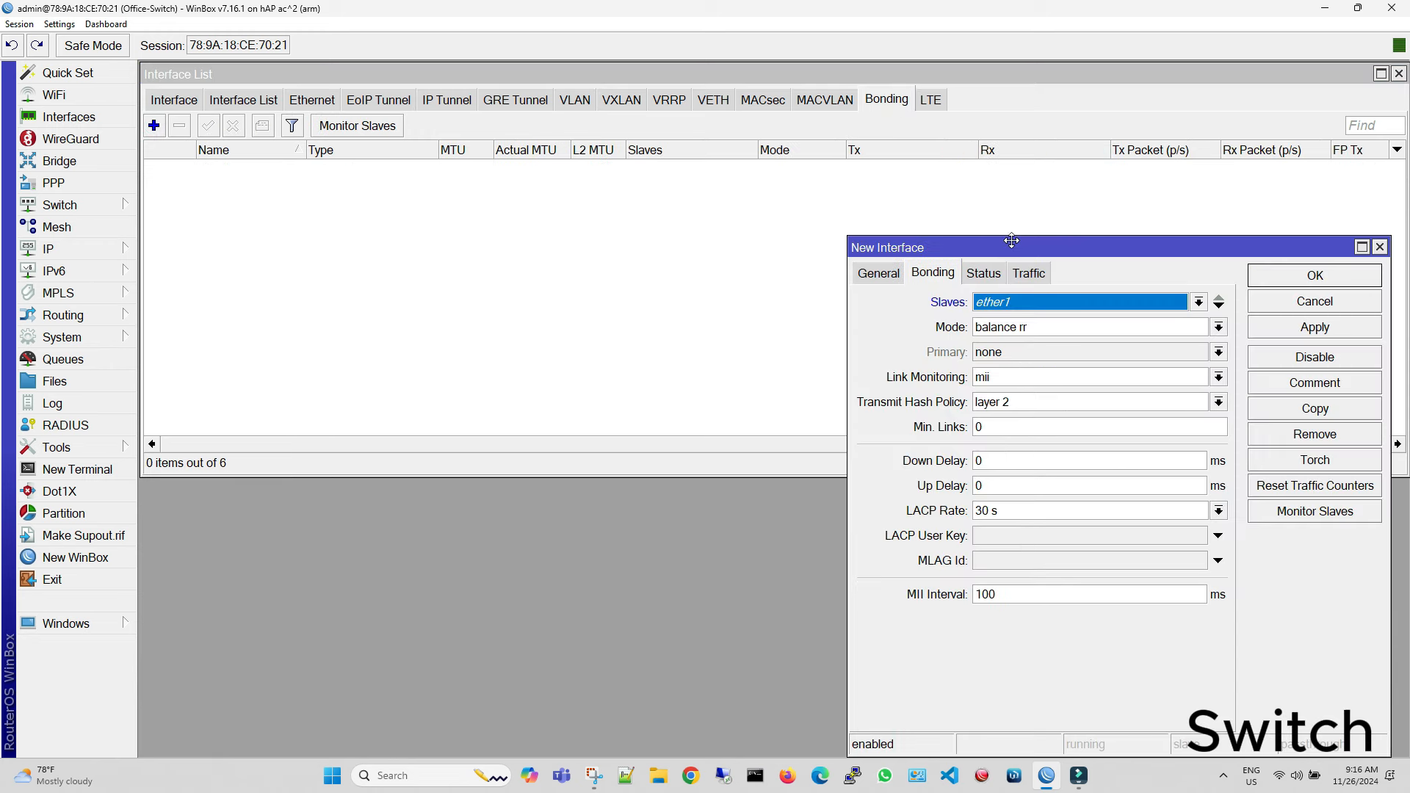
drag(1035, 249, 862, 190)
click(703, 207)
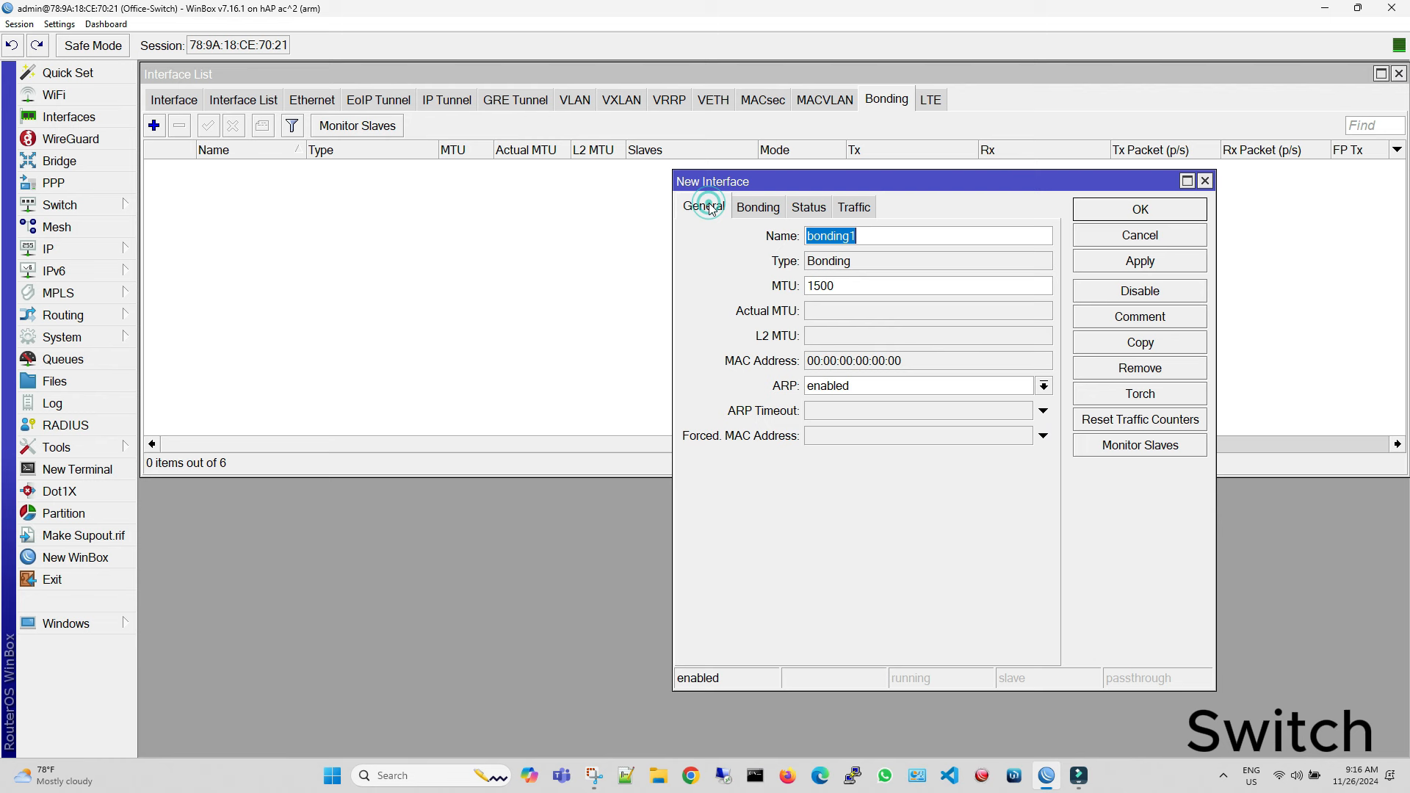
click(752, 207)
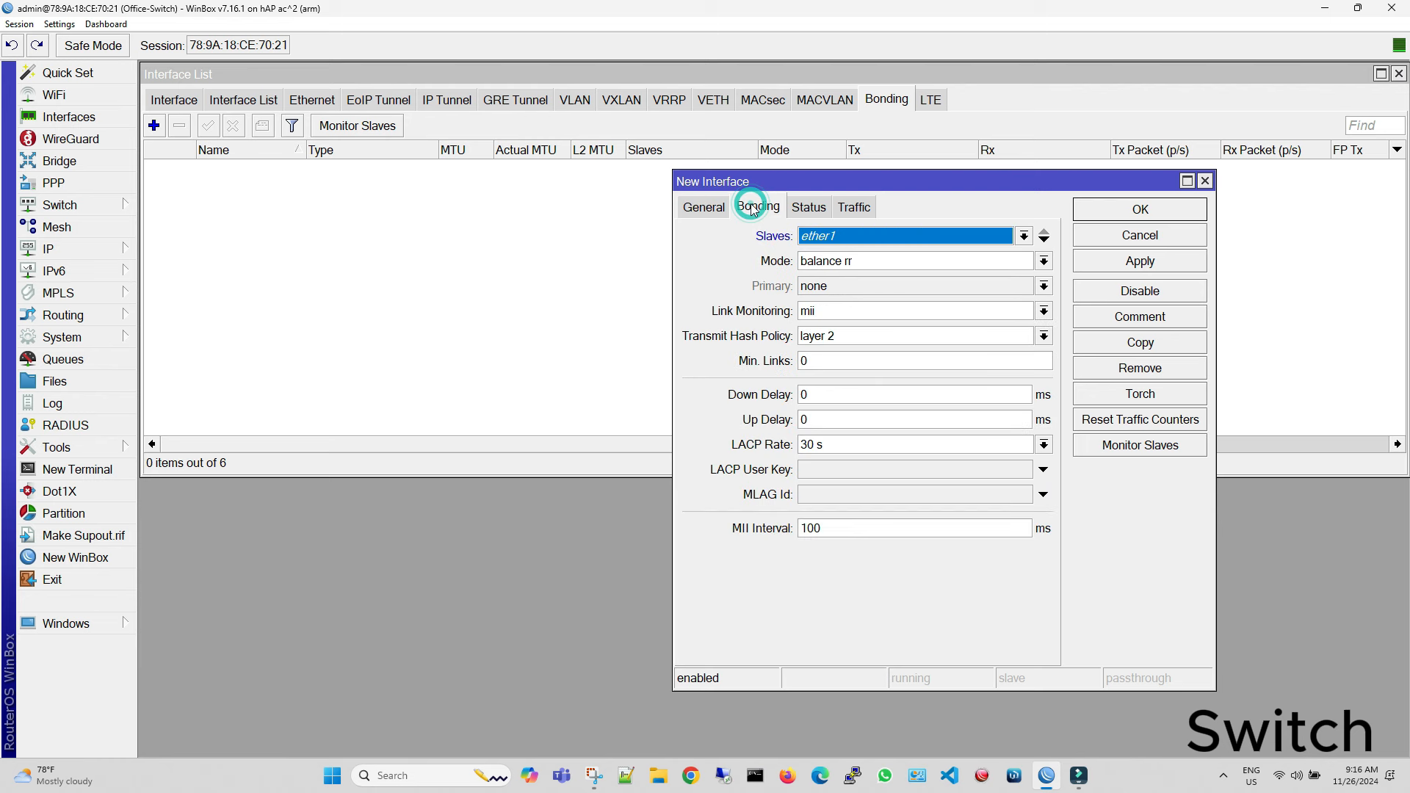
click(1023, 236)
click(1013, 257)
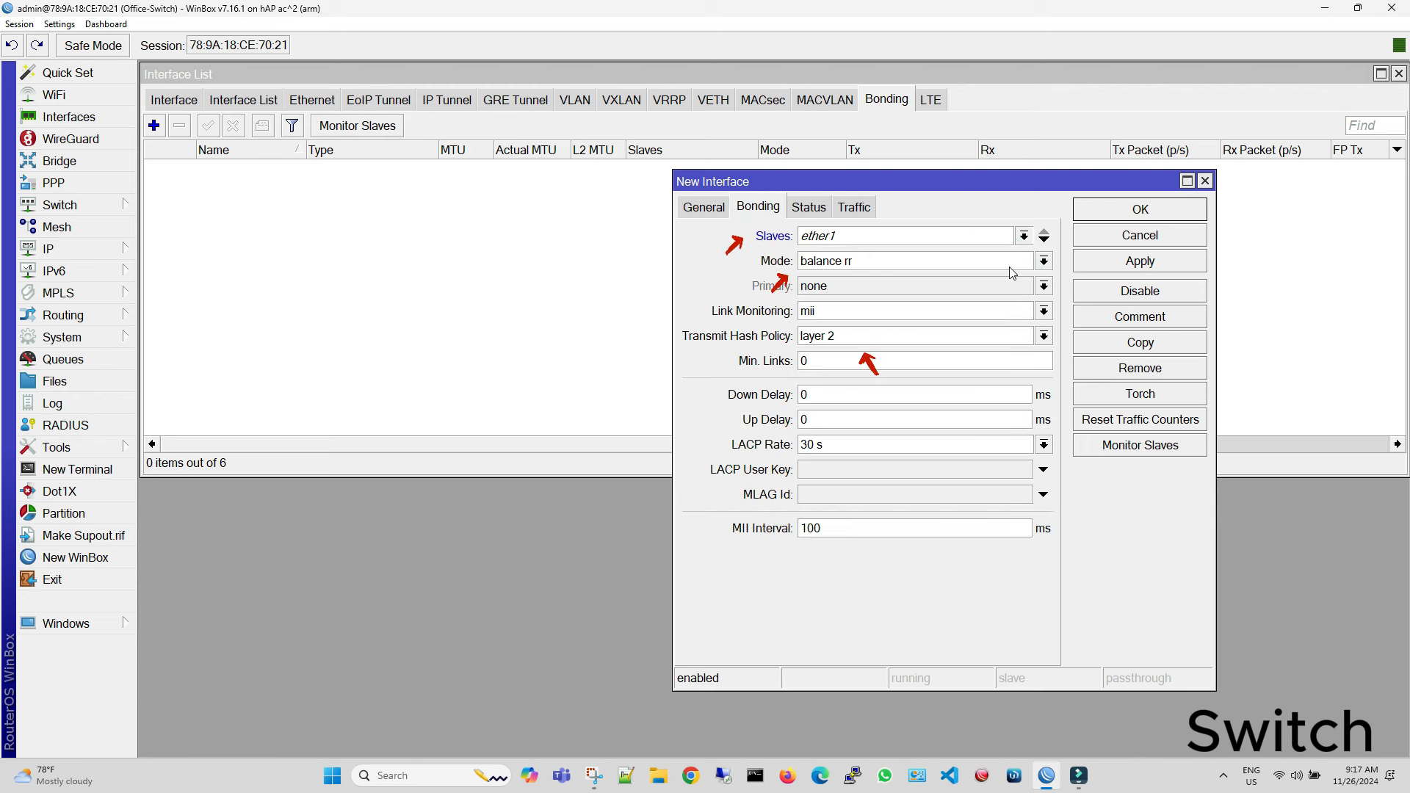
click(1043, 241)
click(1023, 260)
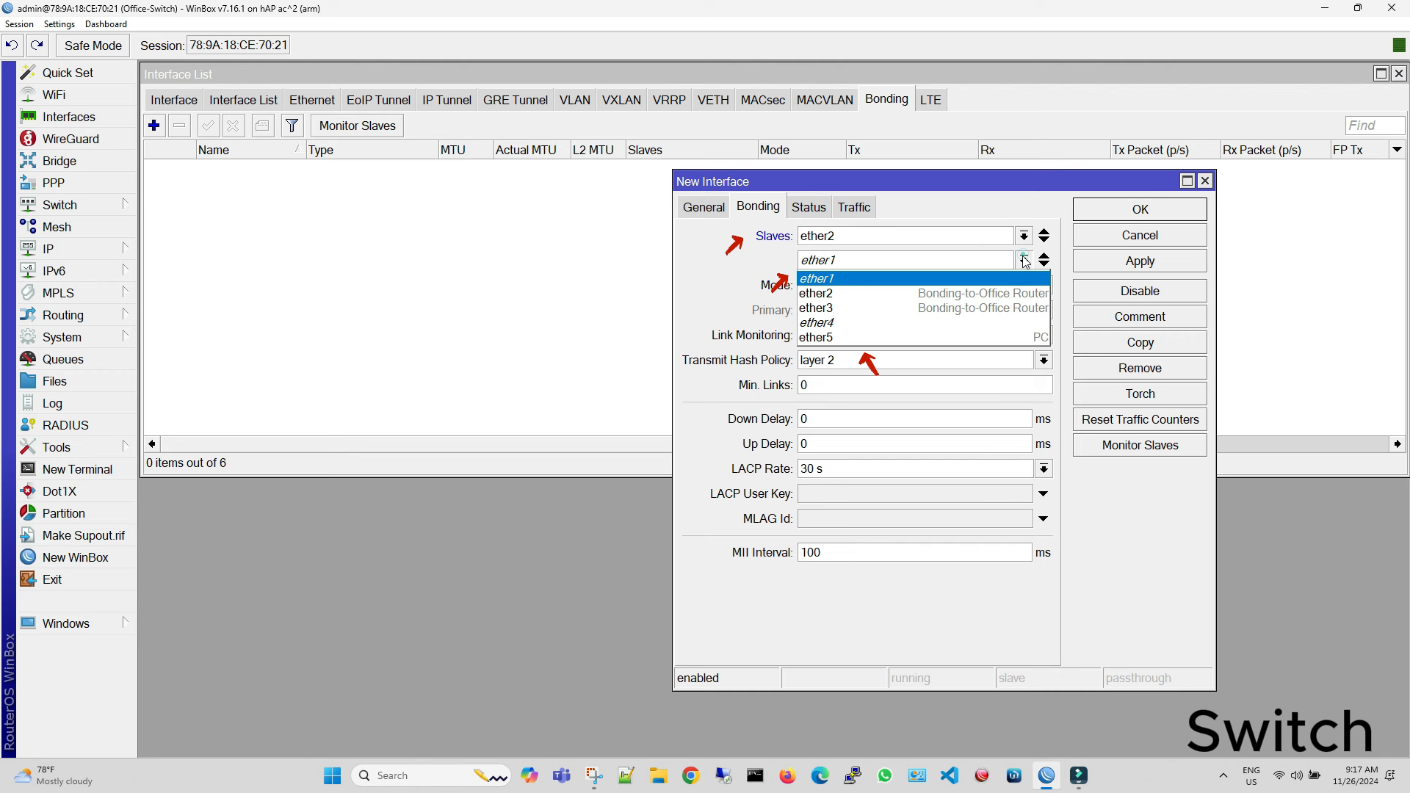
click(996, 307)
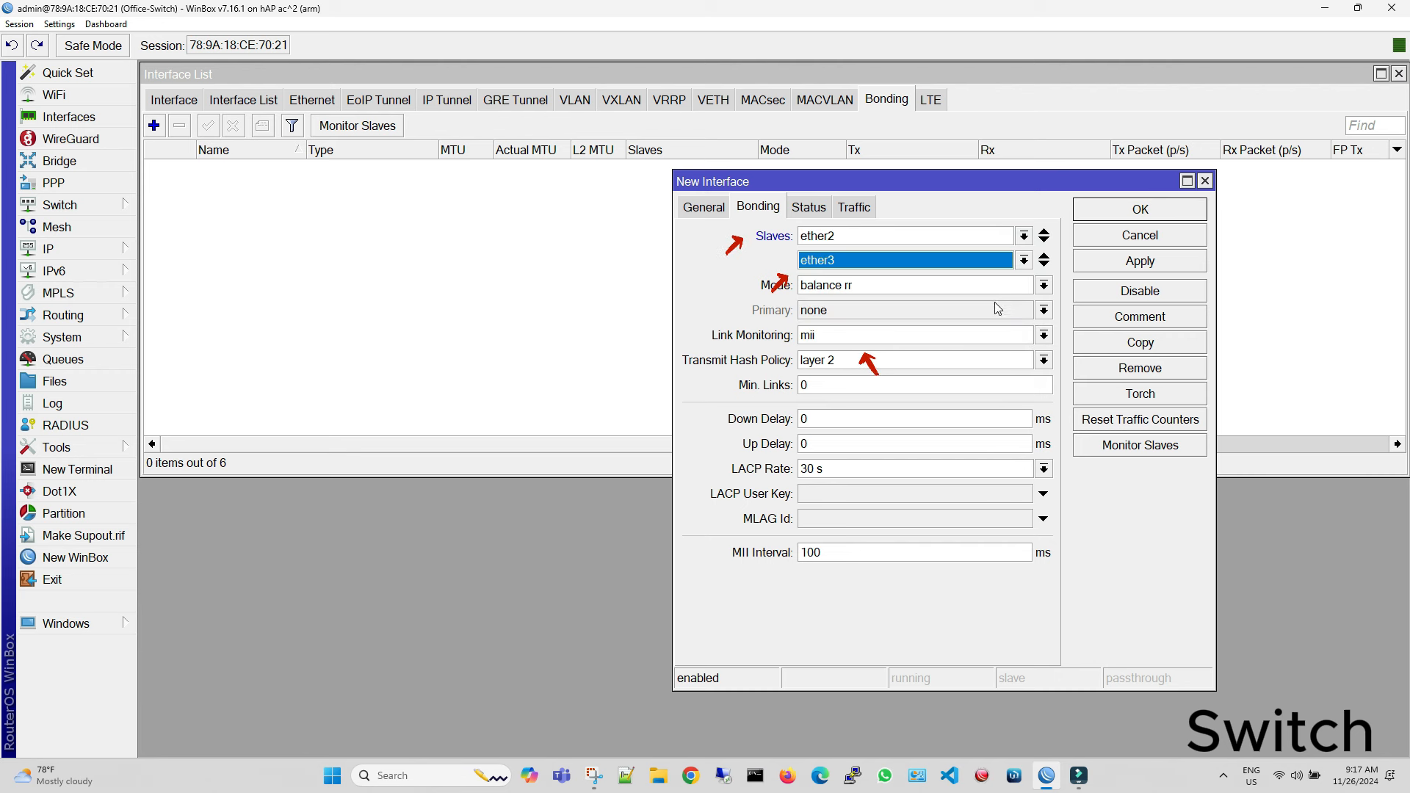
click(1138, 265)
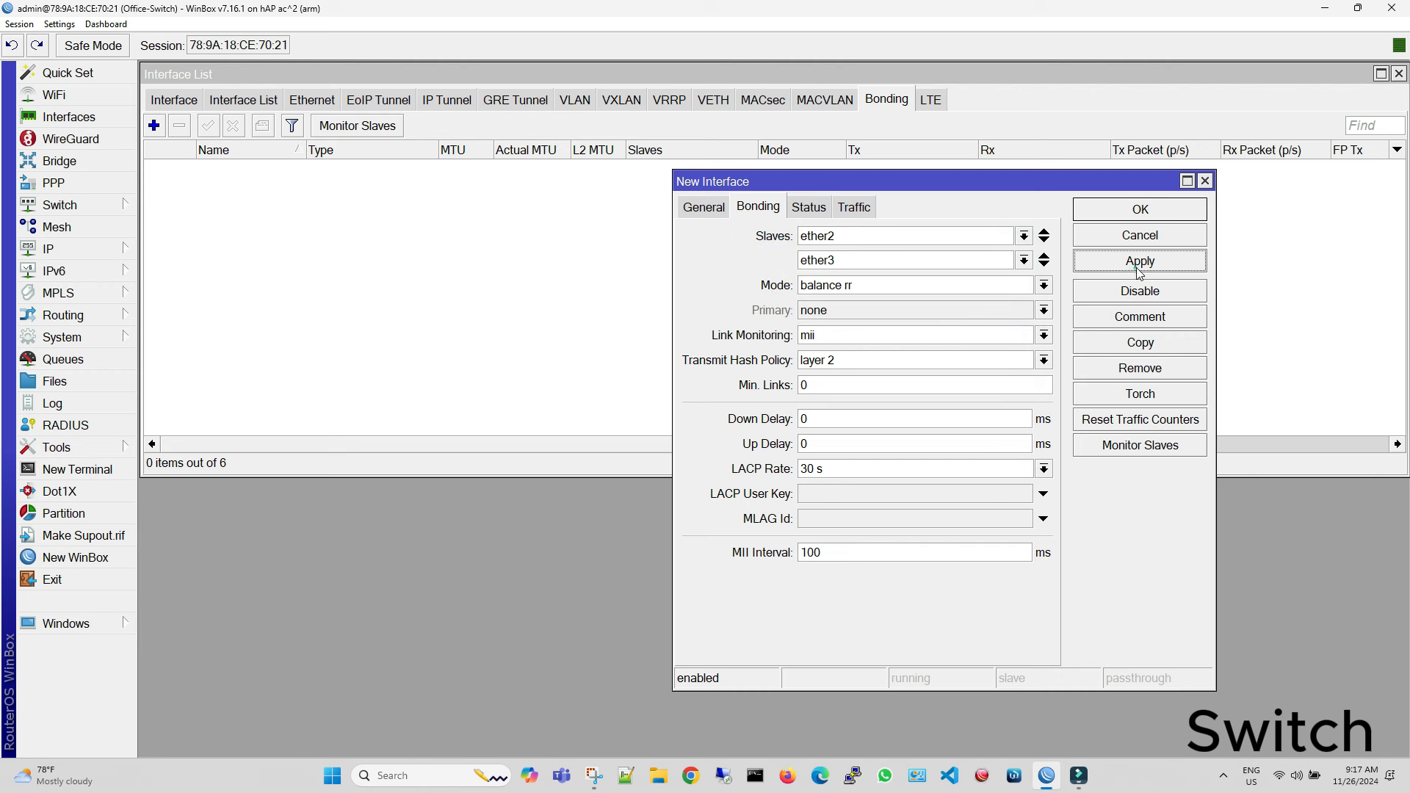
- Confirm the bonding interface and add a DHCP client on bonding1 with Use Peer DNS and Use Peer NTP disabled
click(1140, 210)
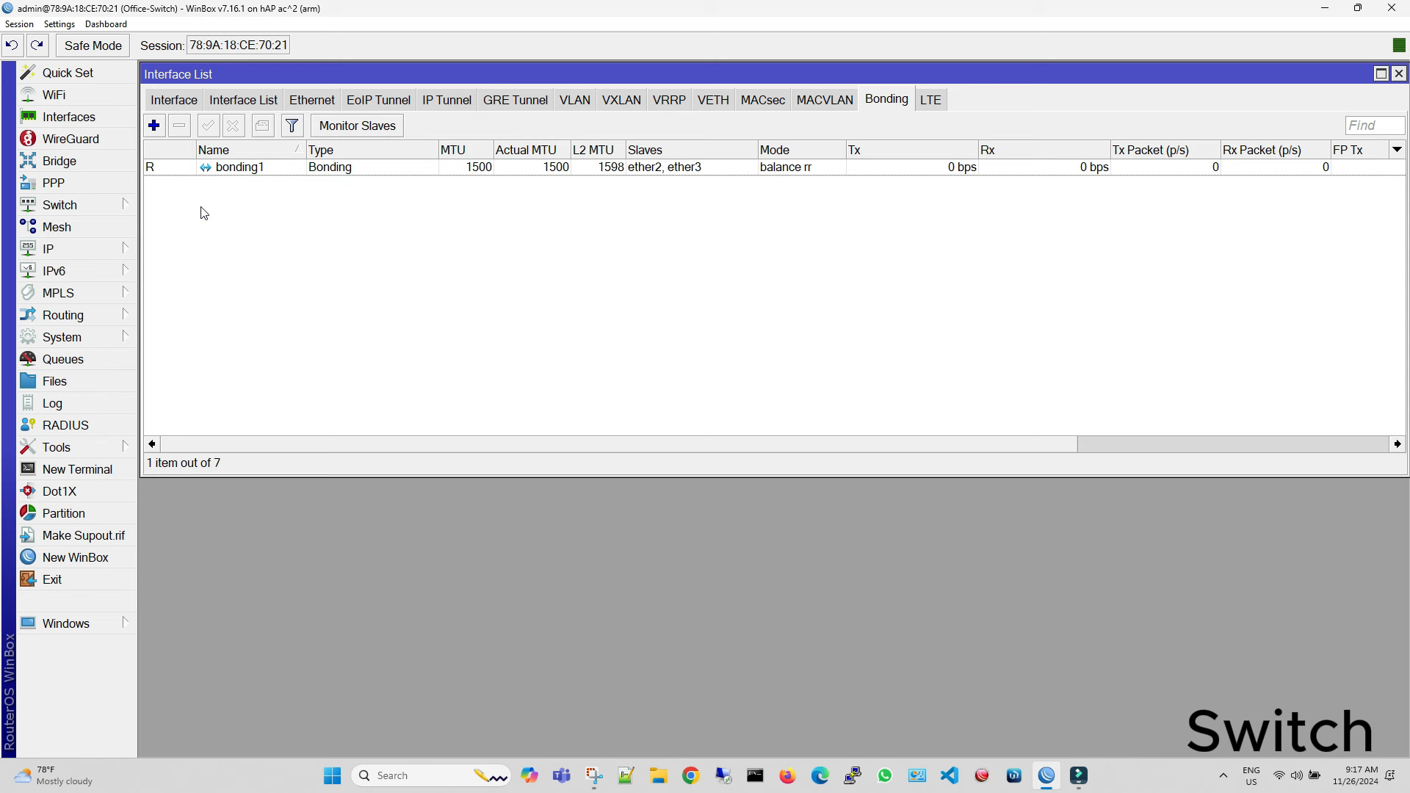
click(91, 246)
click(234, 220)
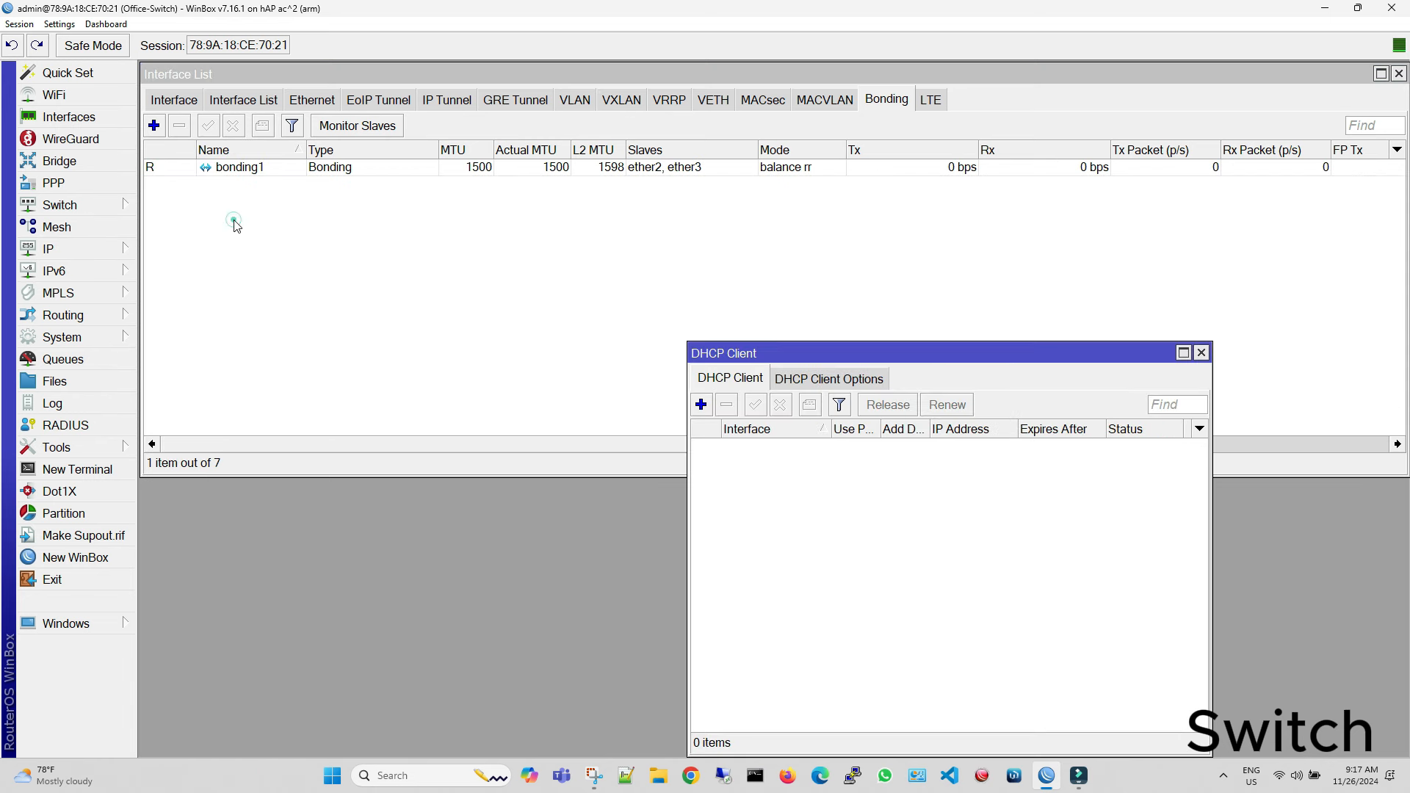
drag(729, 348, 566, 255)
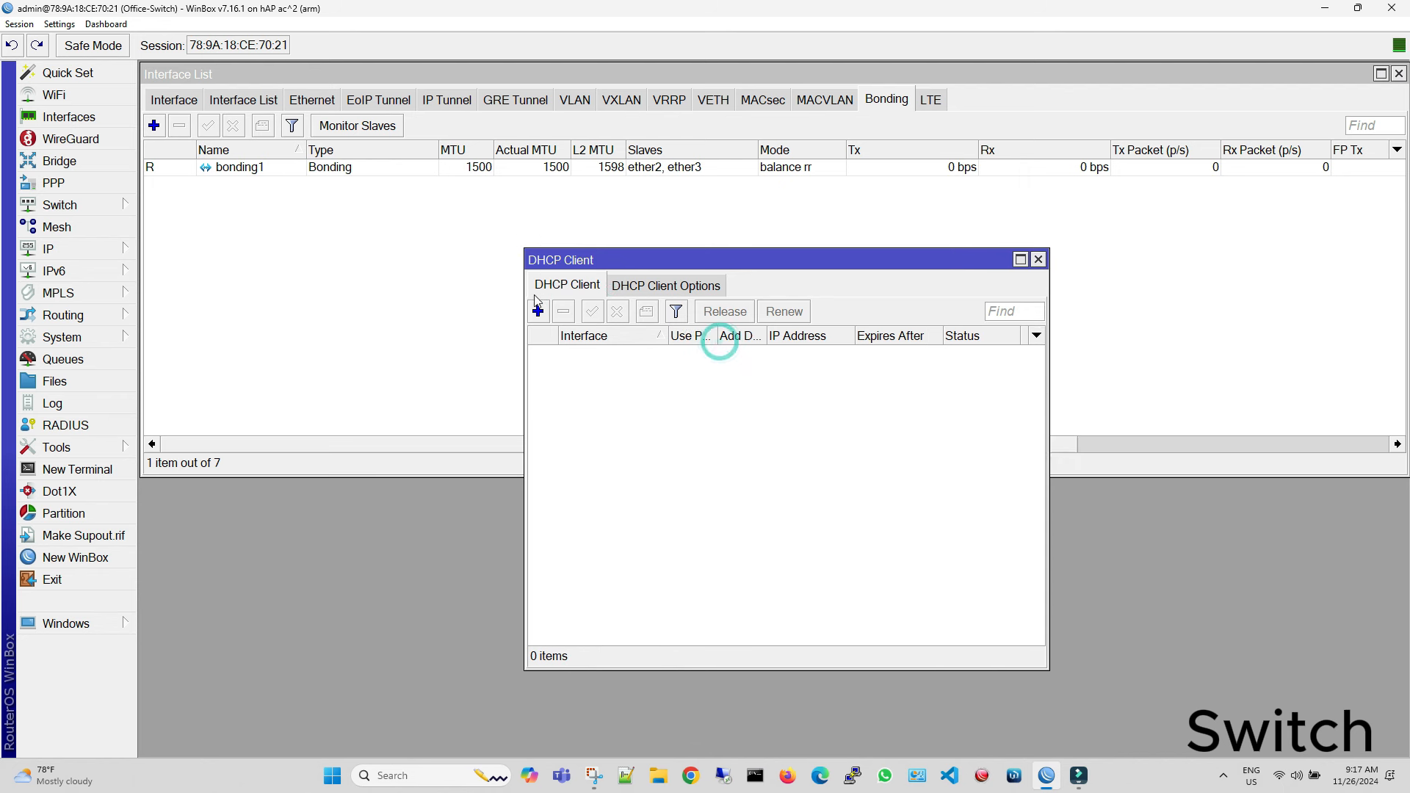
click(537, 311)
drag(945, 421, 645, 374)
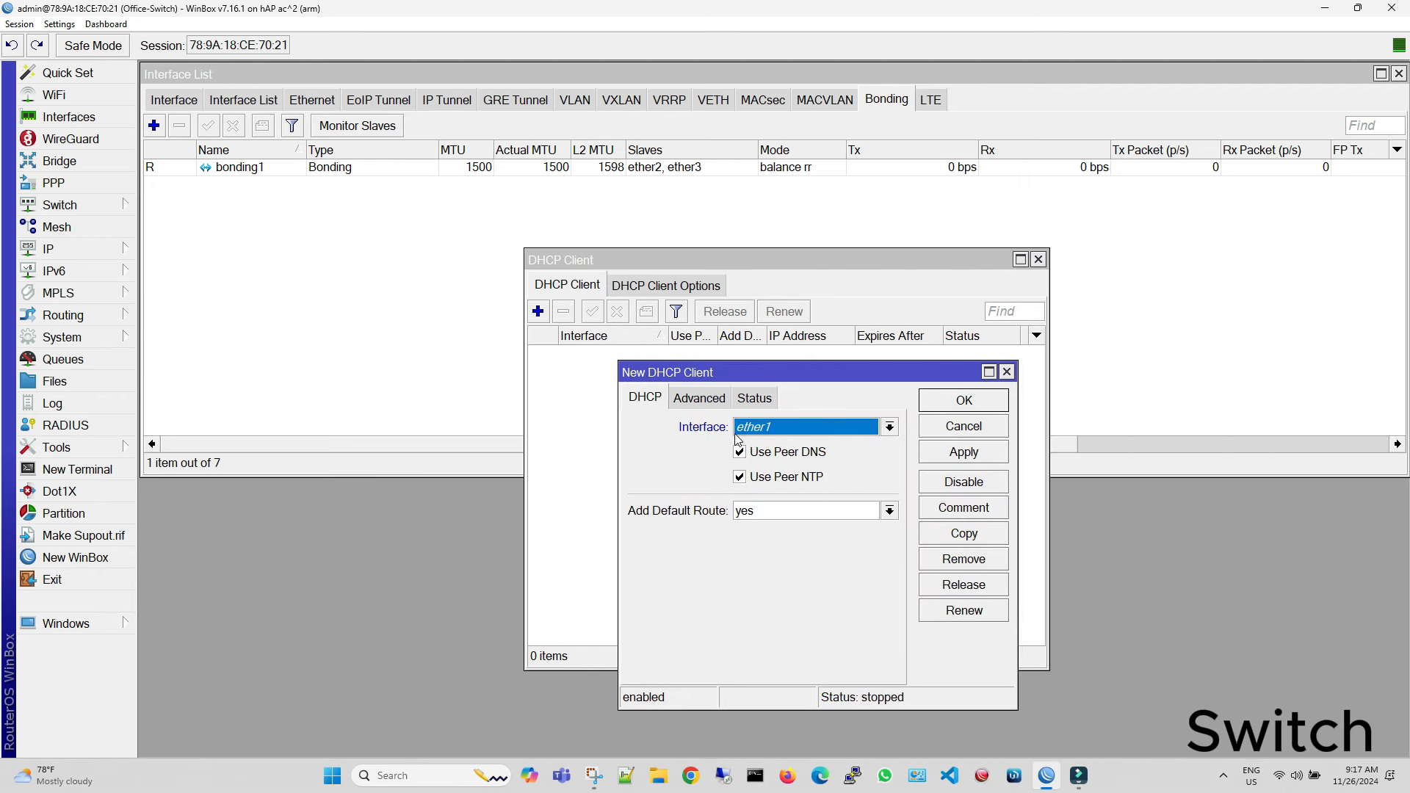
click(791, 425)
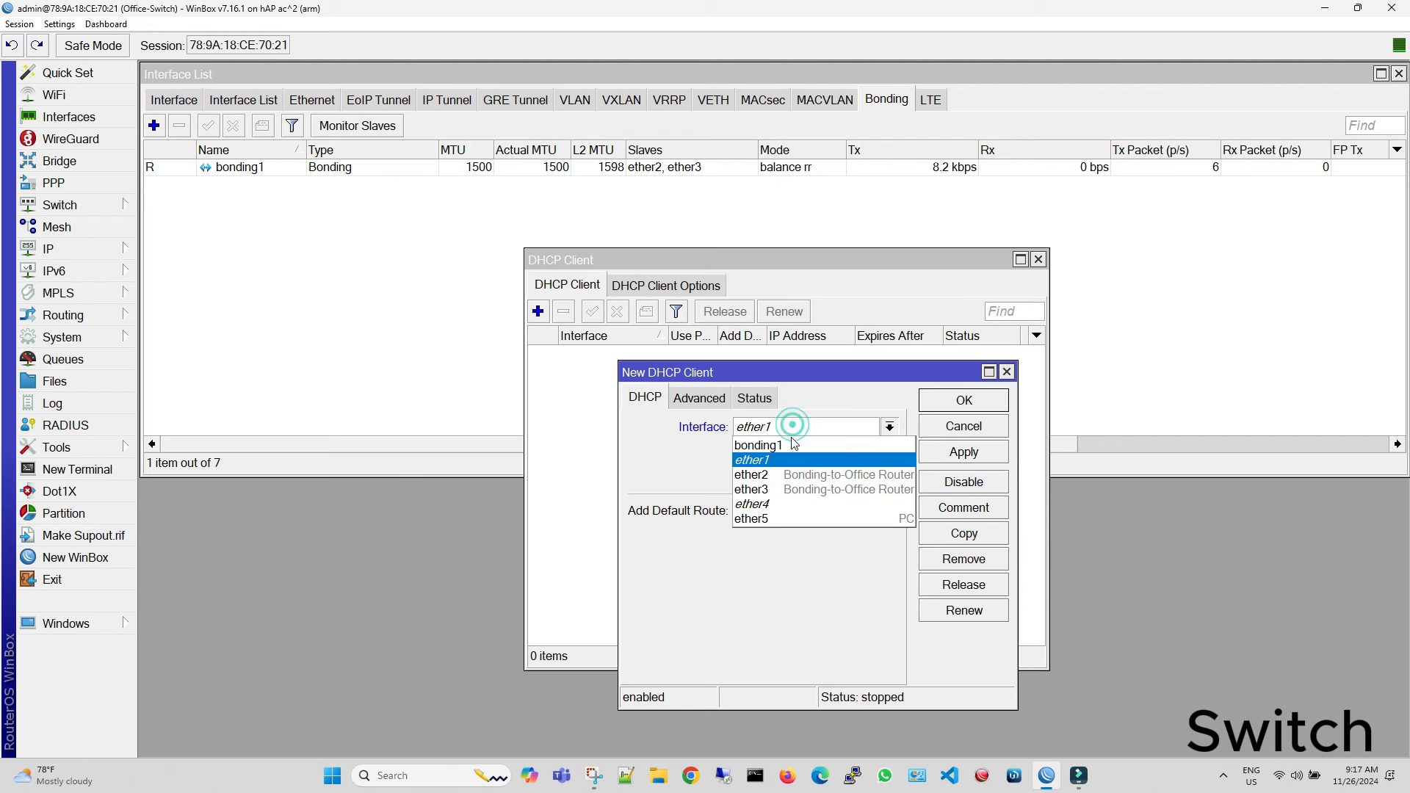
click(794, 444)
click(963, 451)
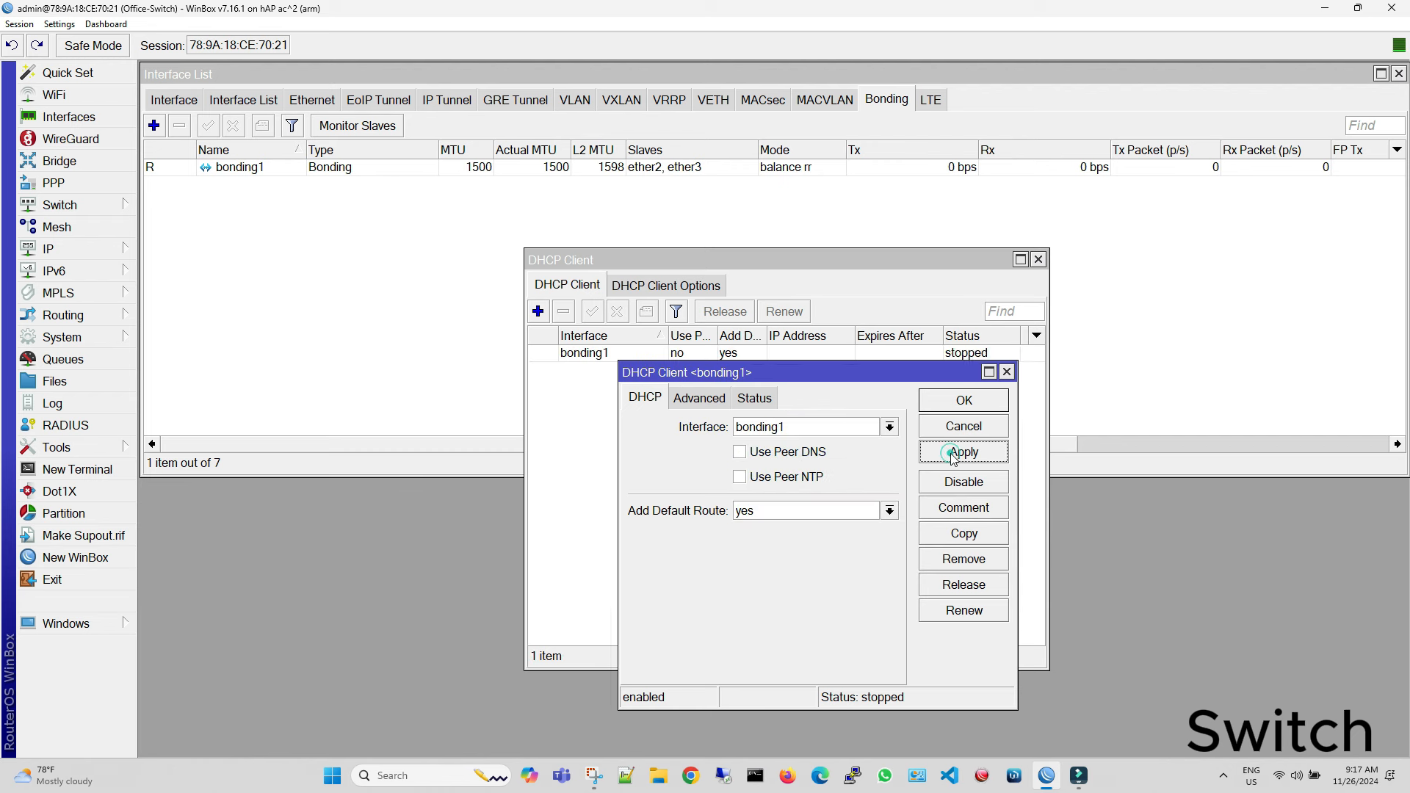
click(980, 403)
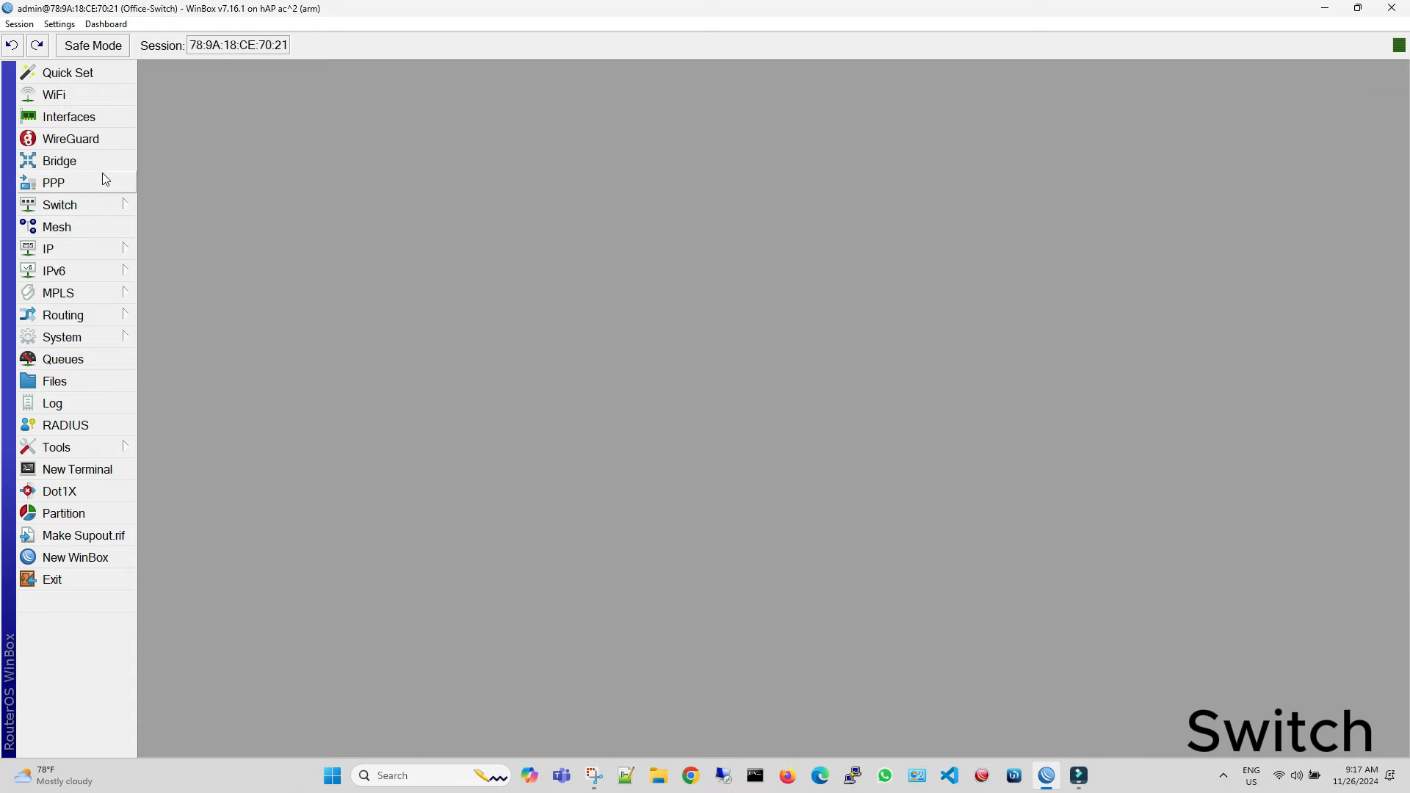
- Create a bridge named bridge1 on the switch with default settings, keeping the full interface list open alongside
click(101, 166)
drag(205, 350, 336, 190)
click(68, 117)
click(379, 500)
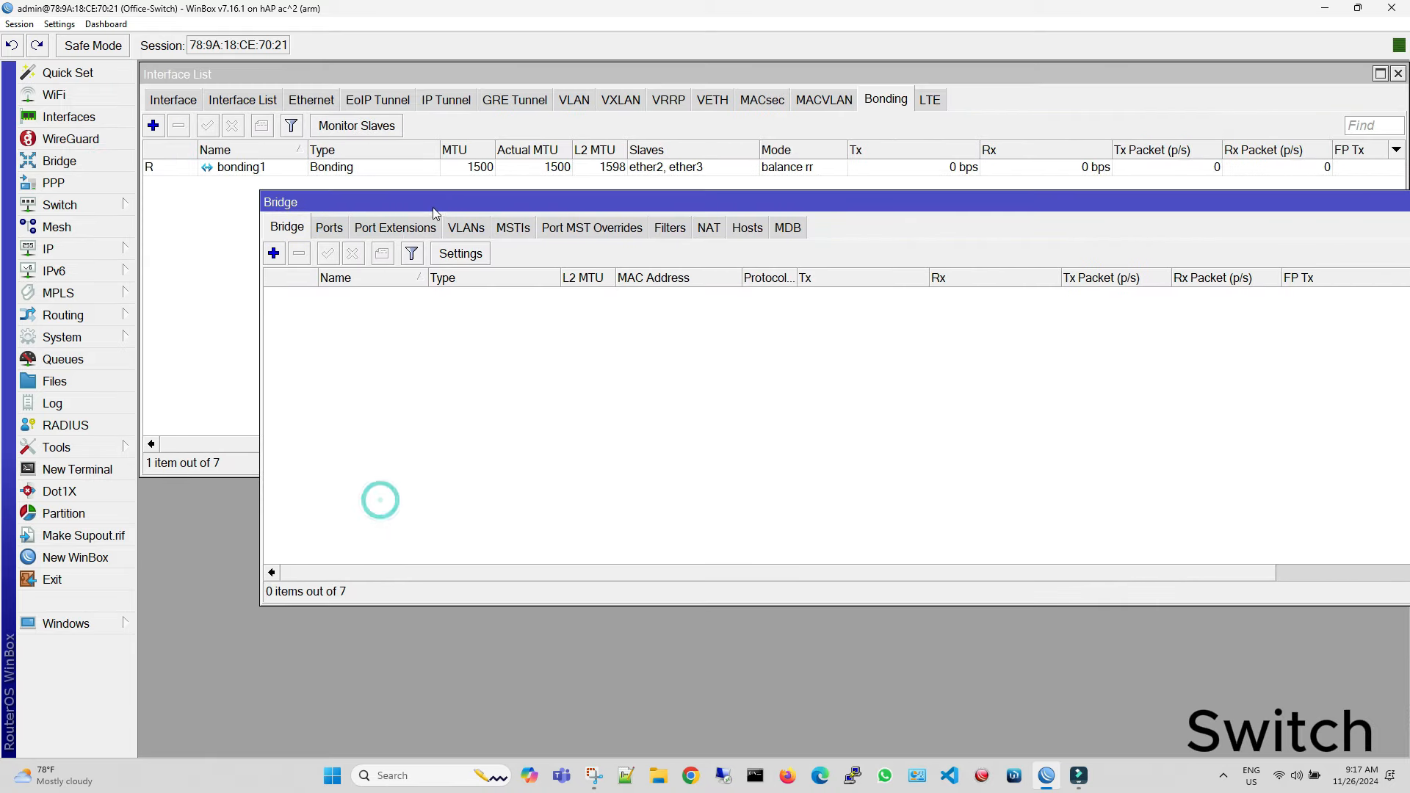
click(173, 99)
click(423, 522)
drag(424, 204, 309, 402)
click(197, 419)
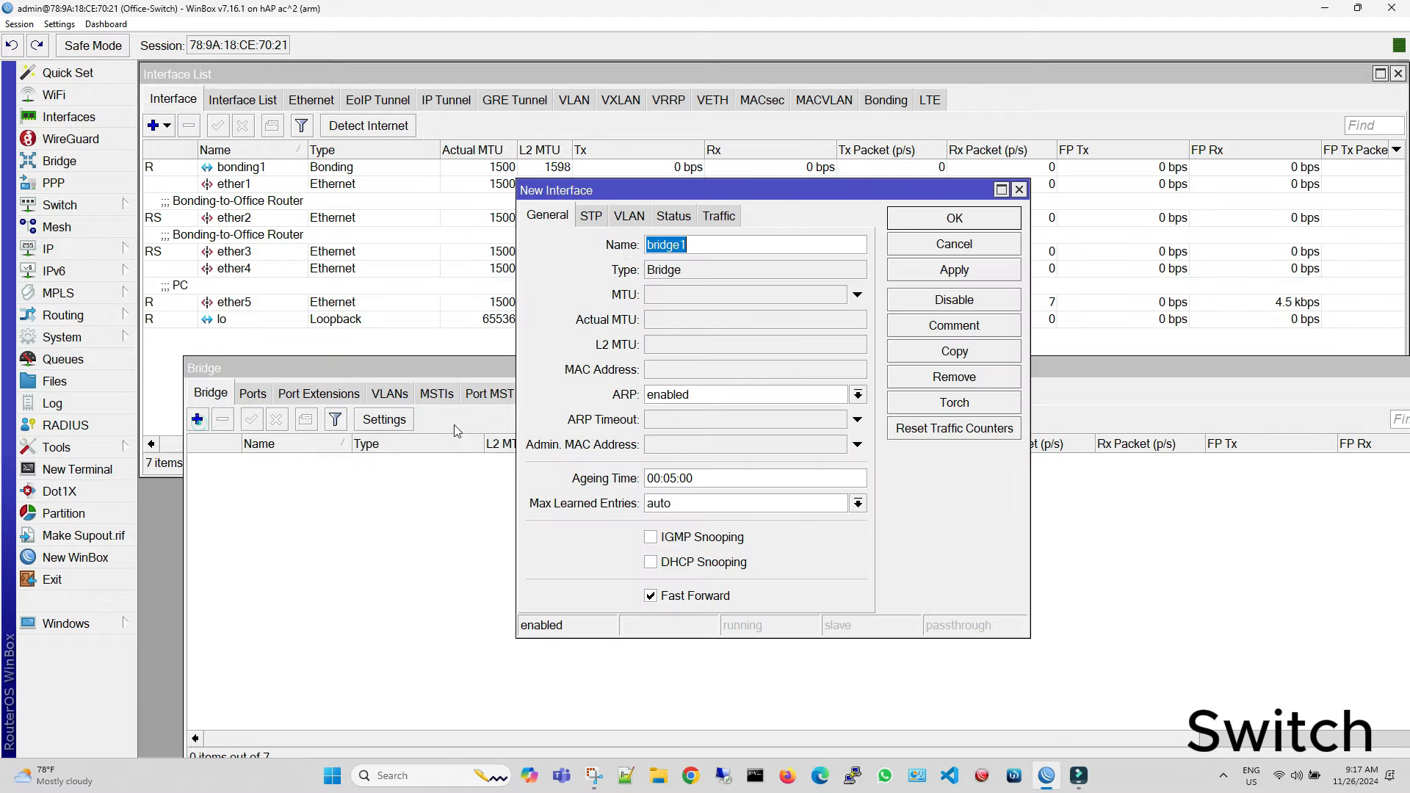
click(942, 273)
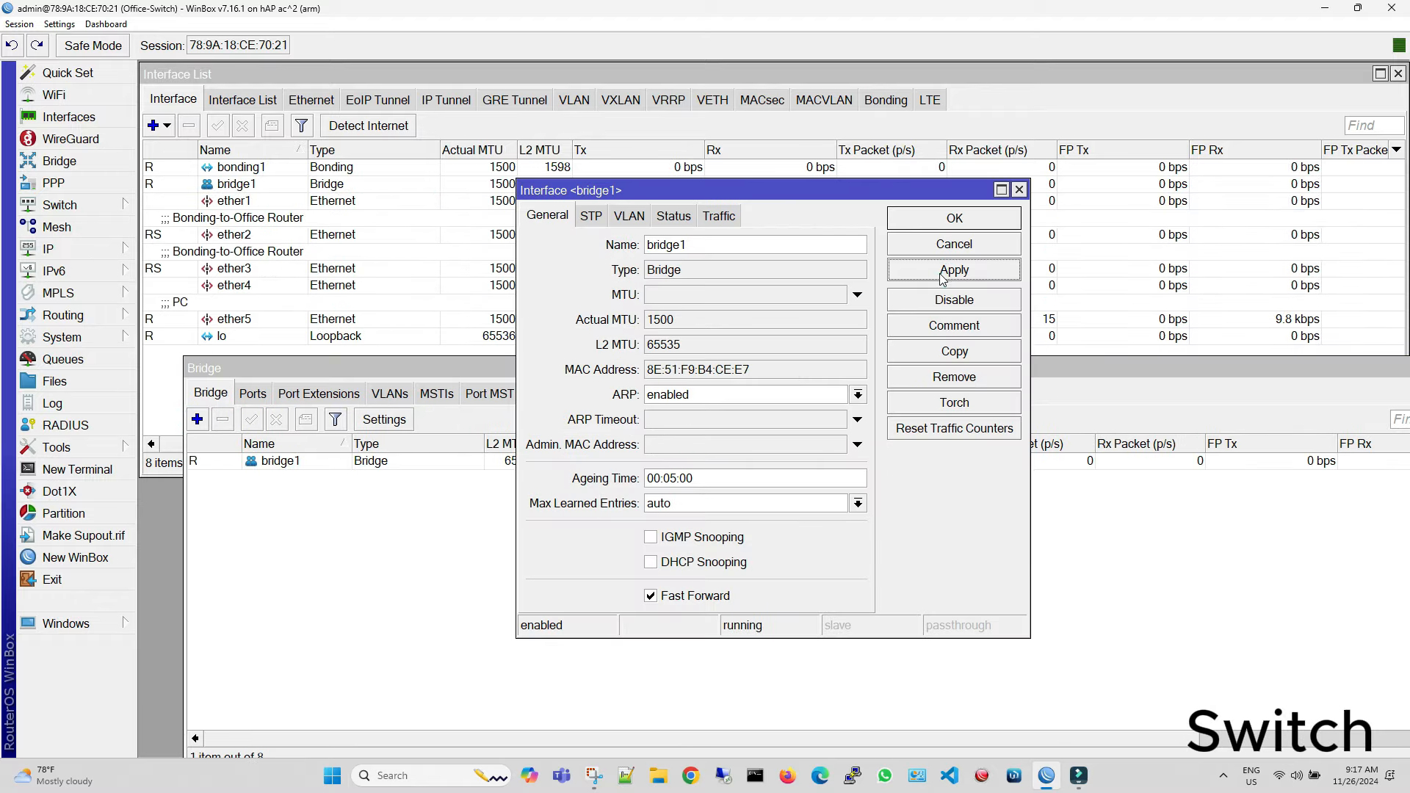
click(951, 222)
- Add bonding1 as a port of bridge1
click(253, 394)
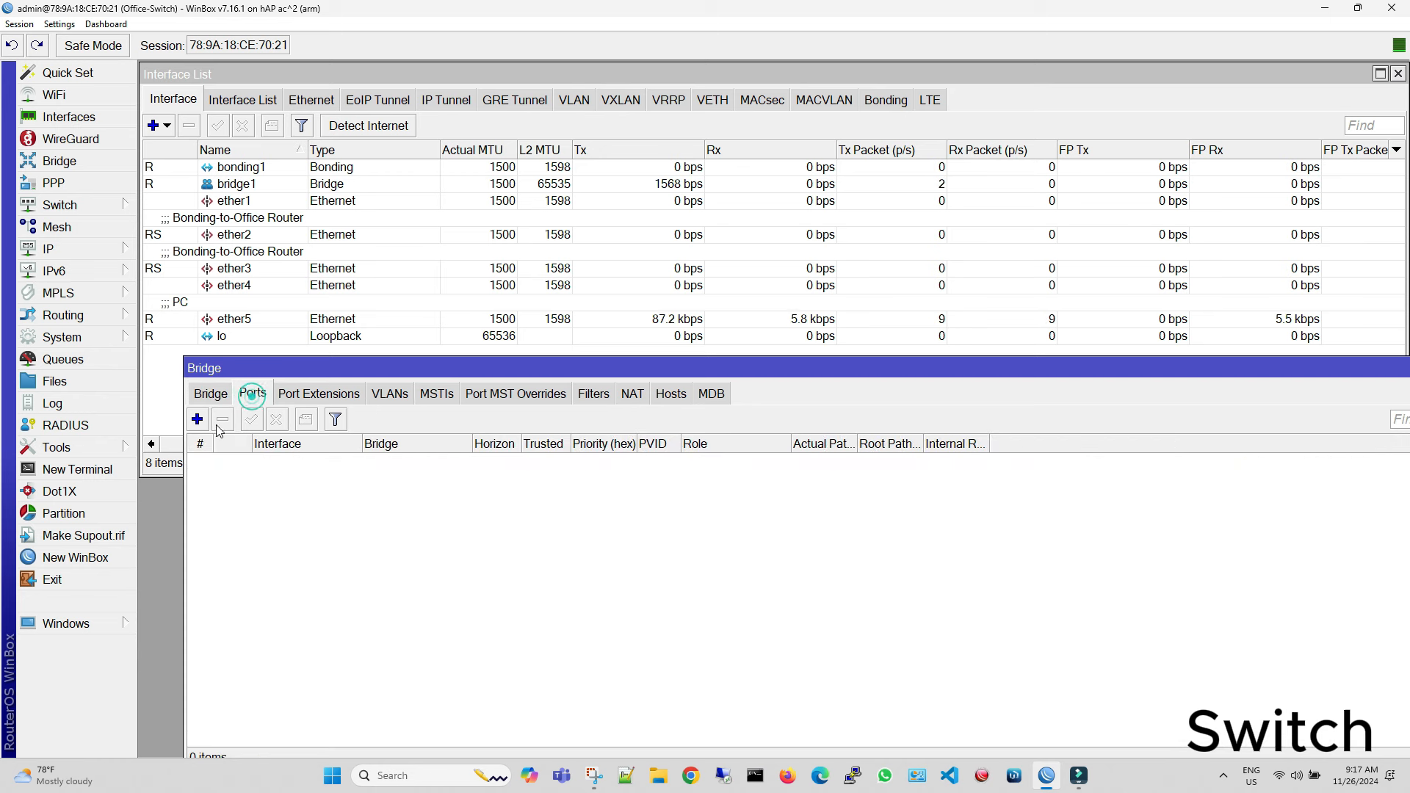
click(197, 419)
click(664, 285)
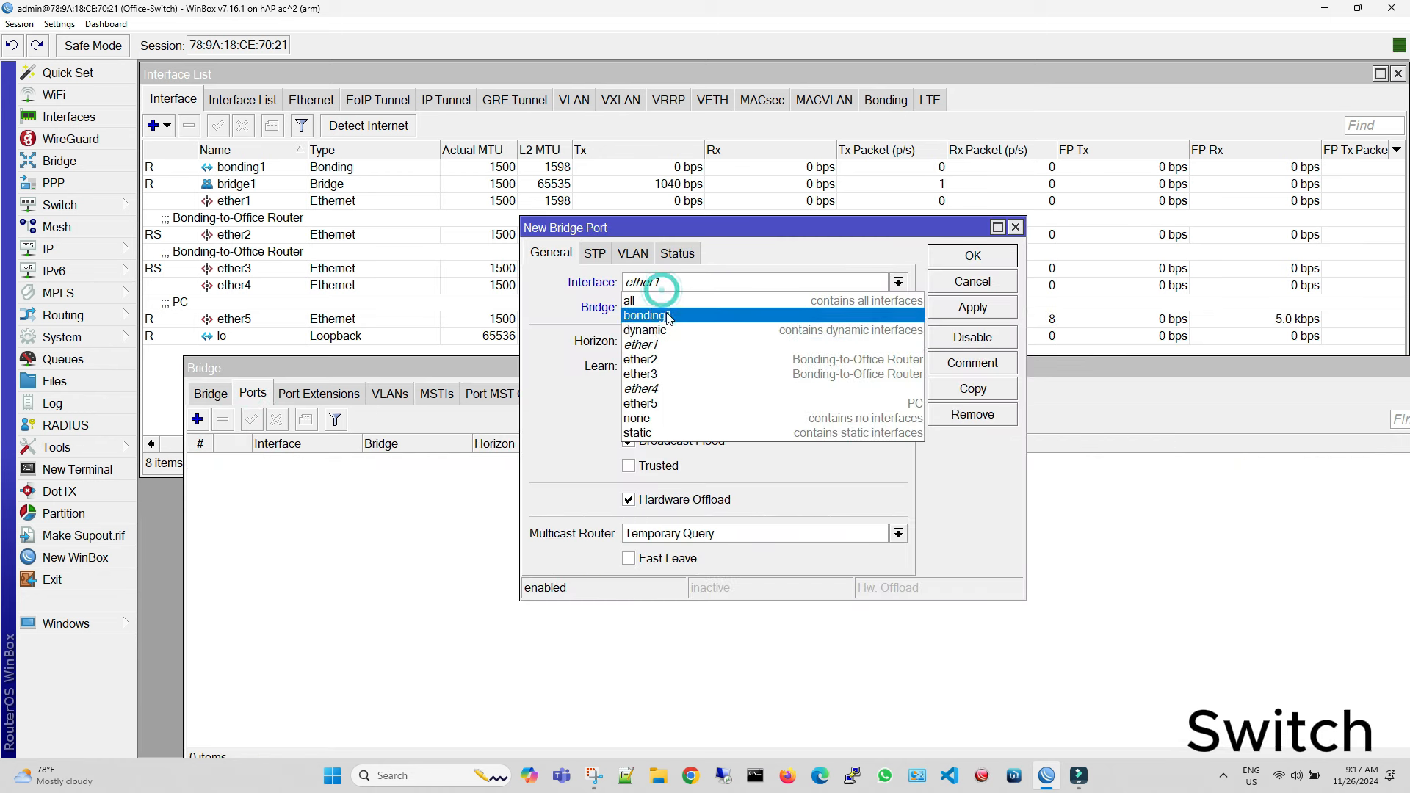
click(667, 313)
click(981, 314)
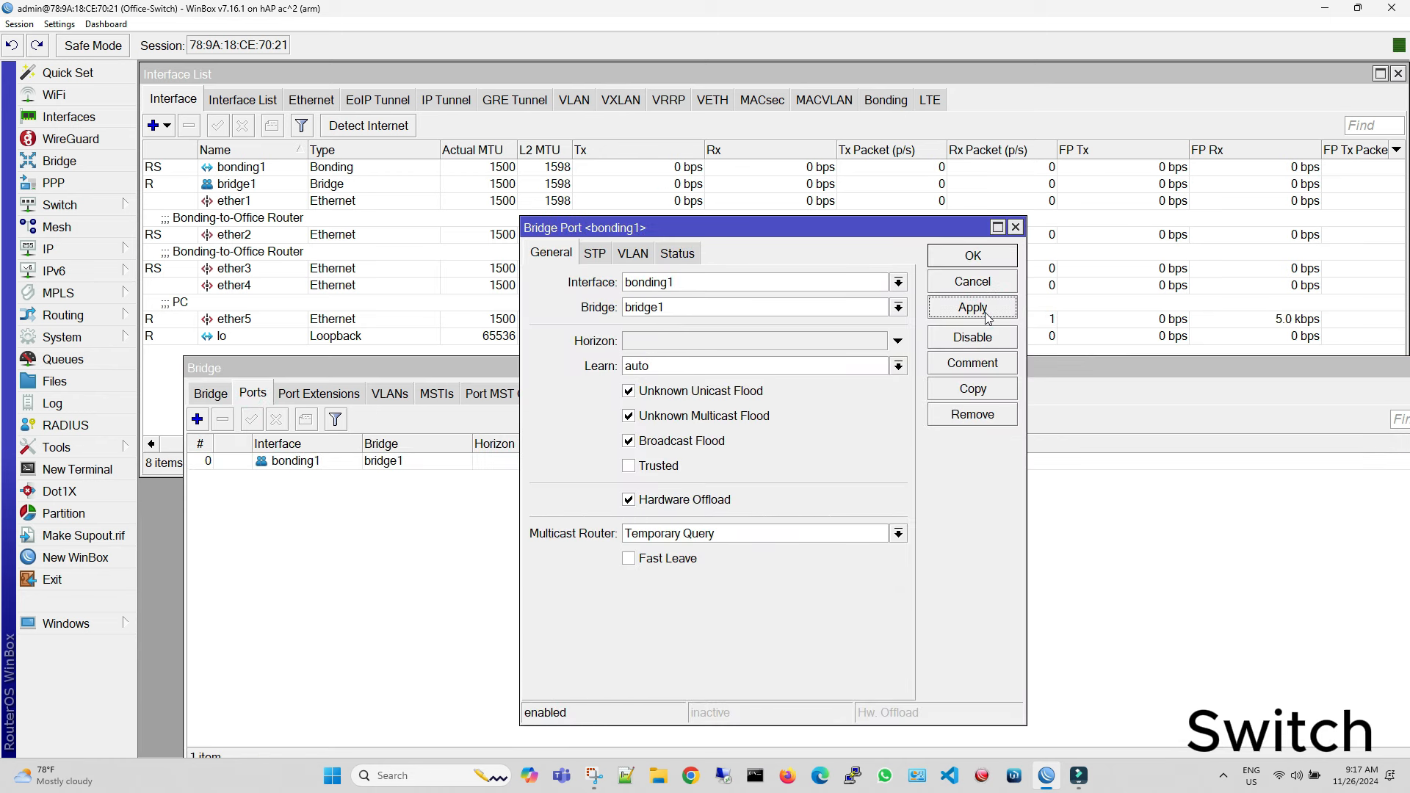
- Copy the bonding1 bridge port to add ether5 to bridge1, and close both port dialogs
click(965, 389)
click(772, 220)
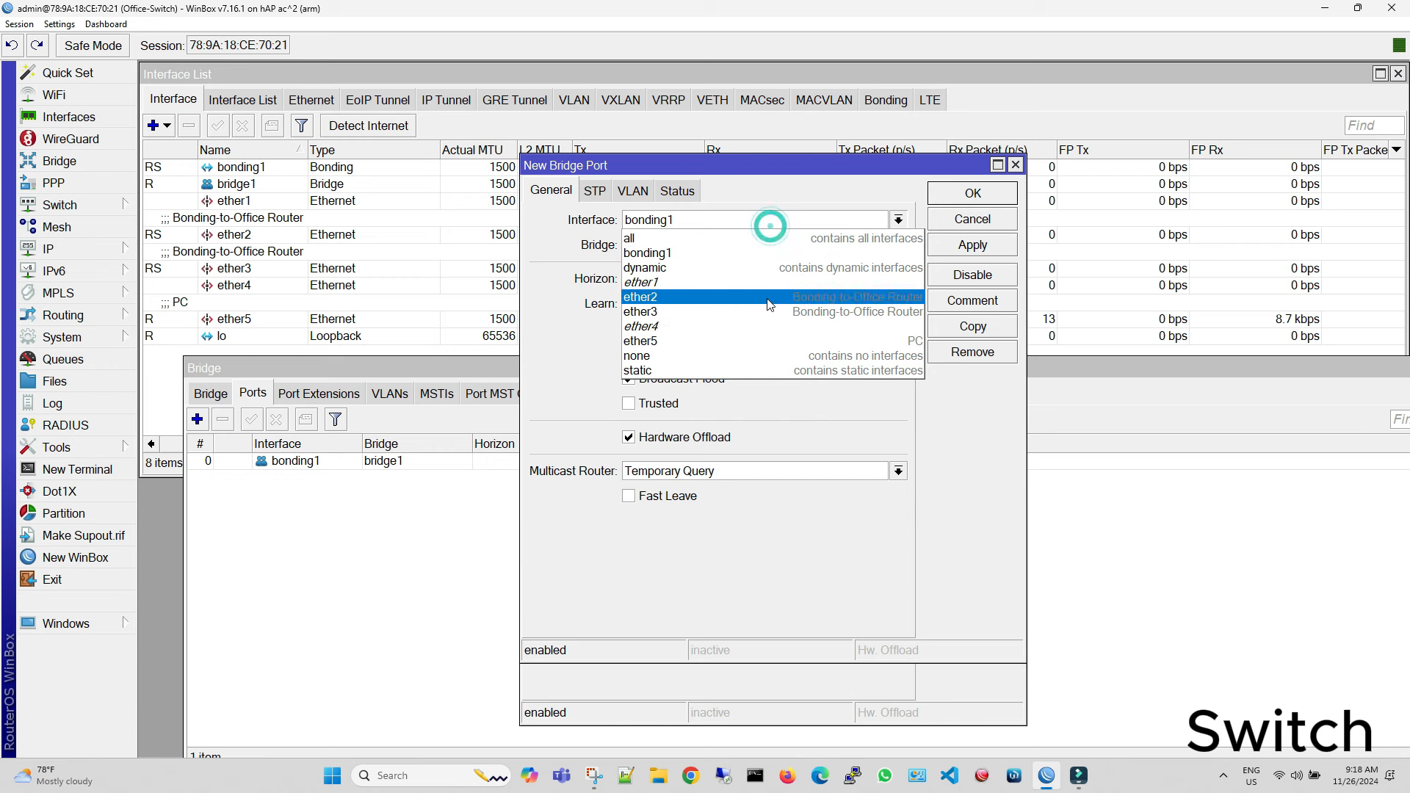
click(770, 342)
click(993, 245)
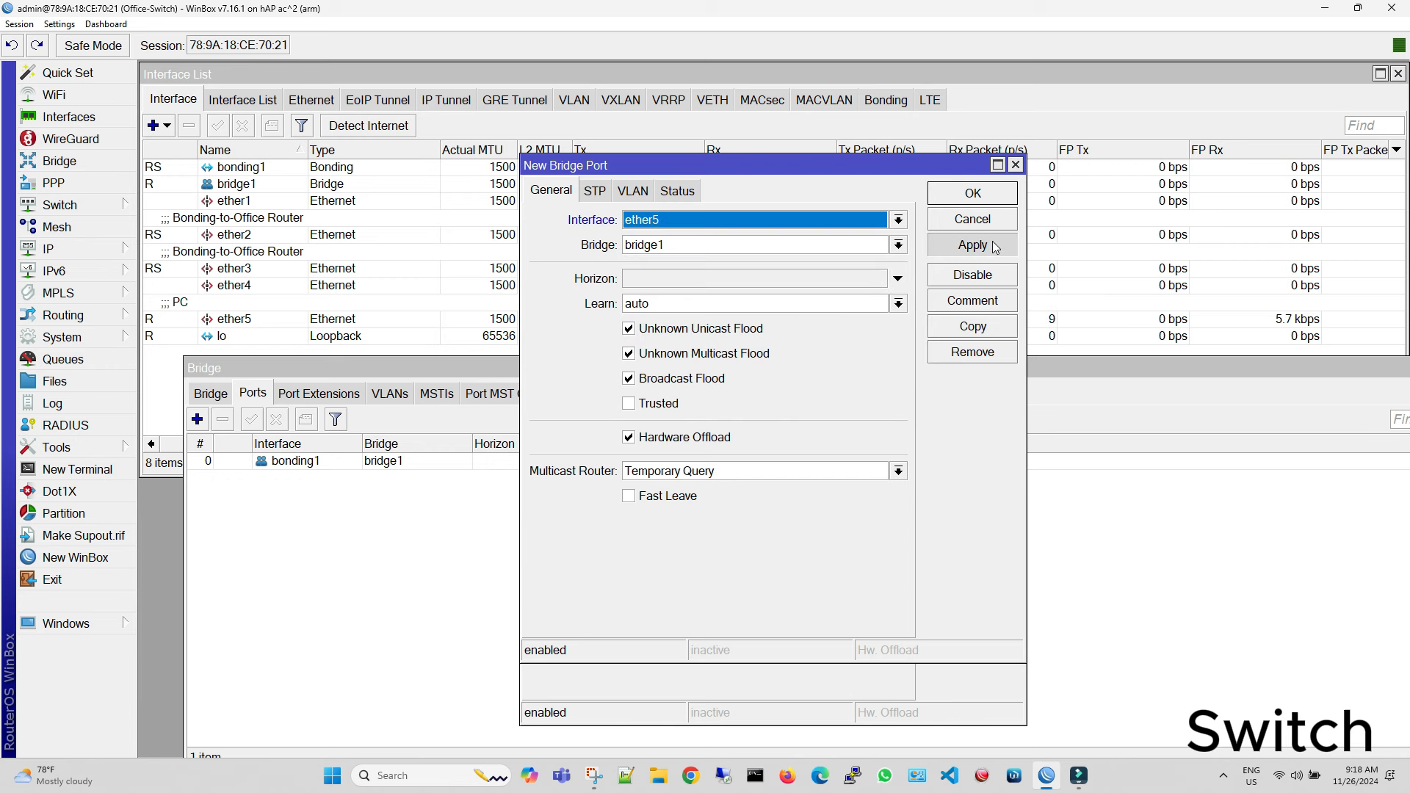
click(984, 195)
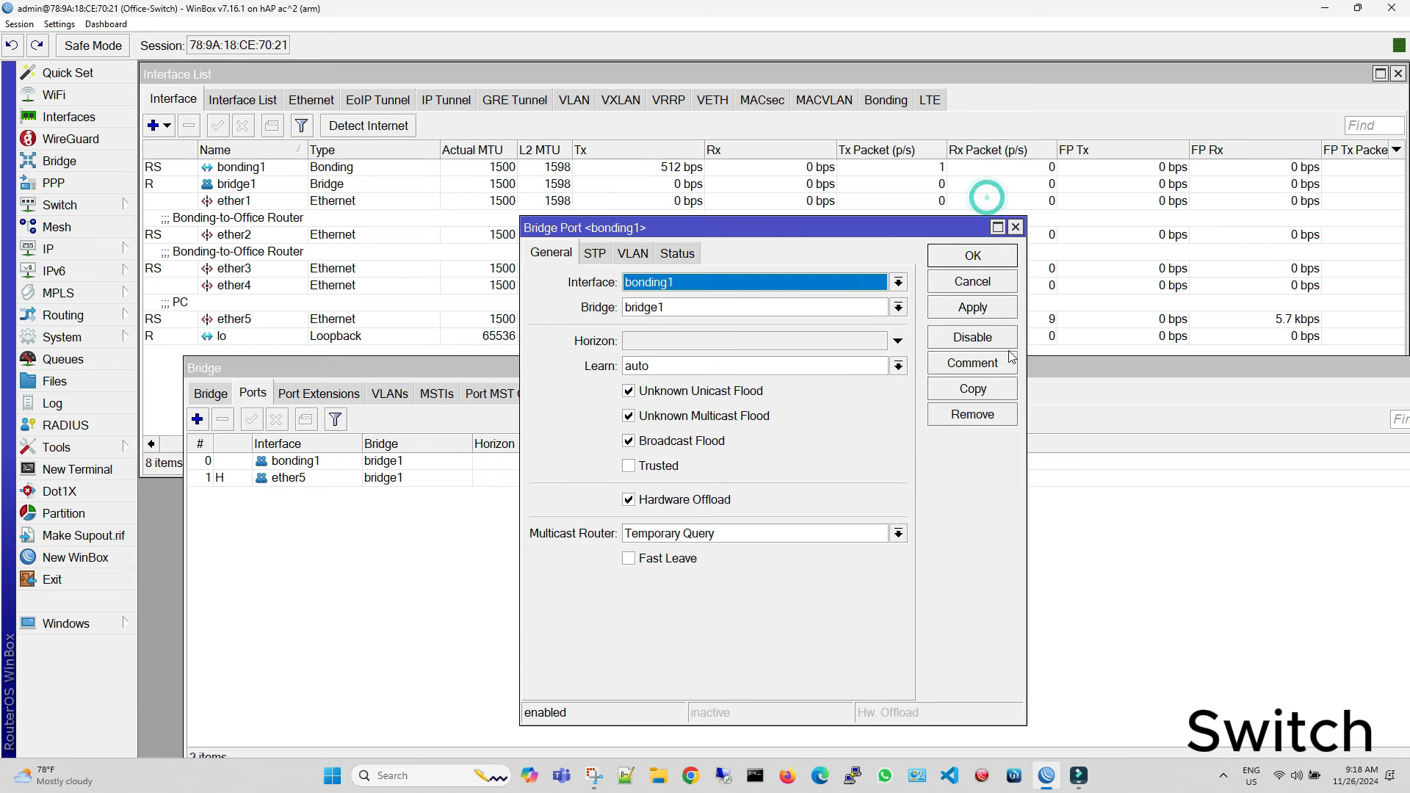
click(1013, 256)
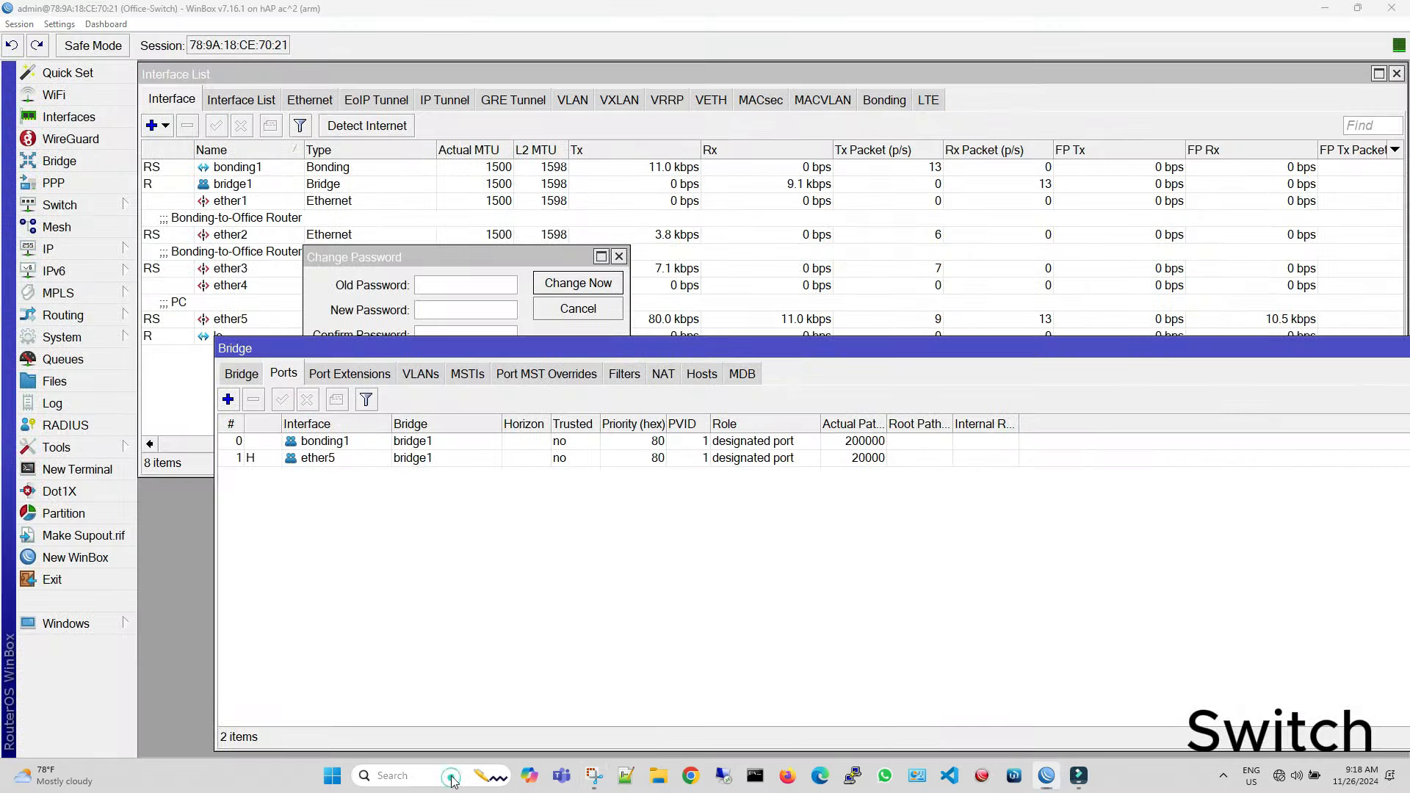
- Open the Windows Control Panel and go to the network adapter settings in the Network and Sharing Centre
click(450, 776)
text(control panel)
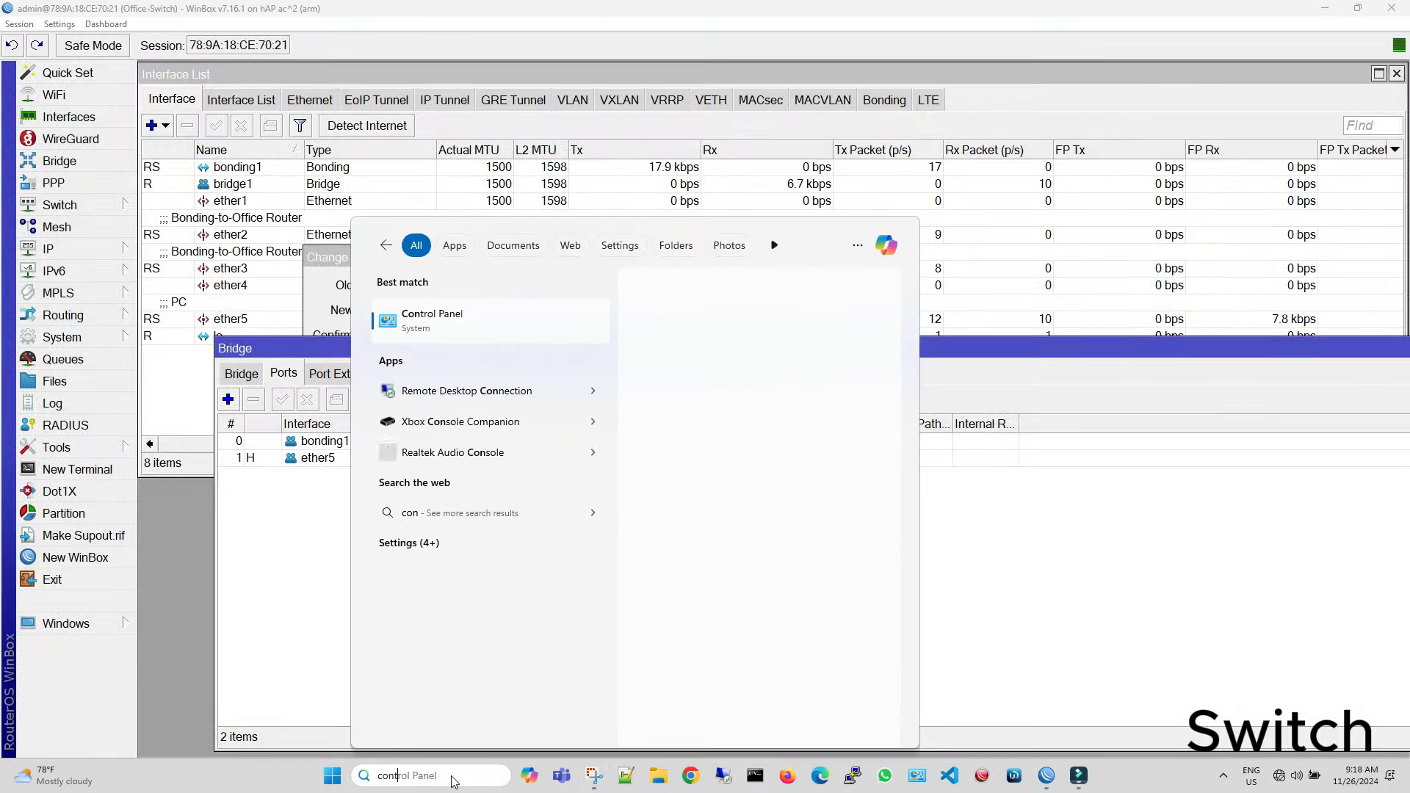
key(Return)
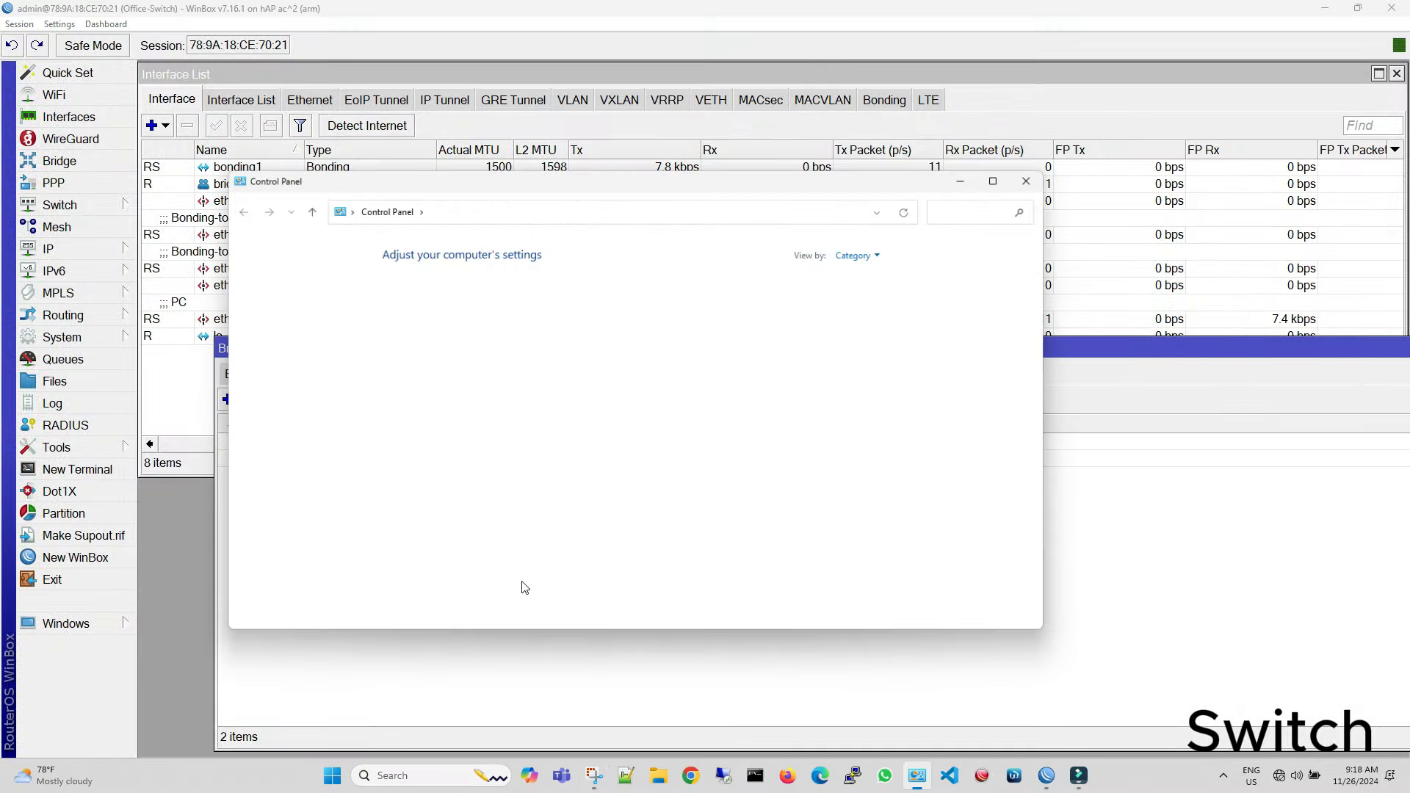
click(456, 351)
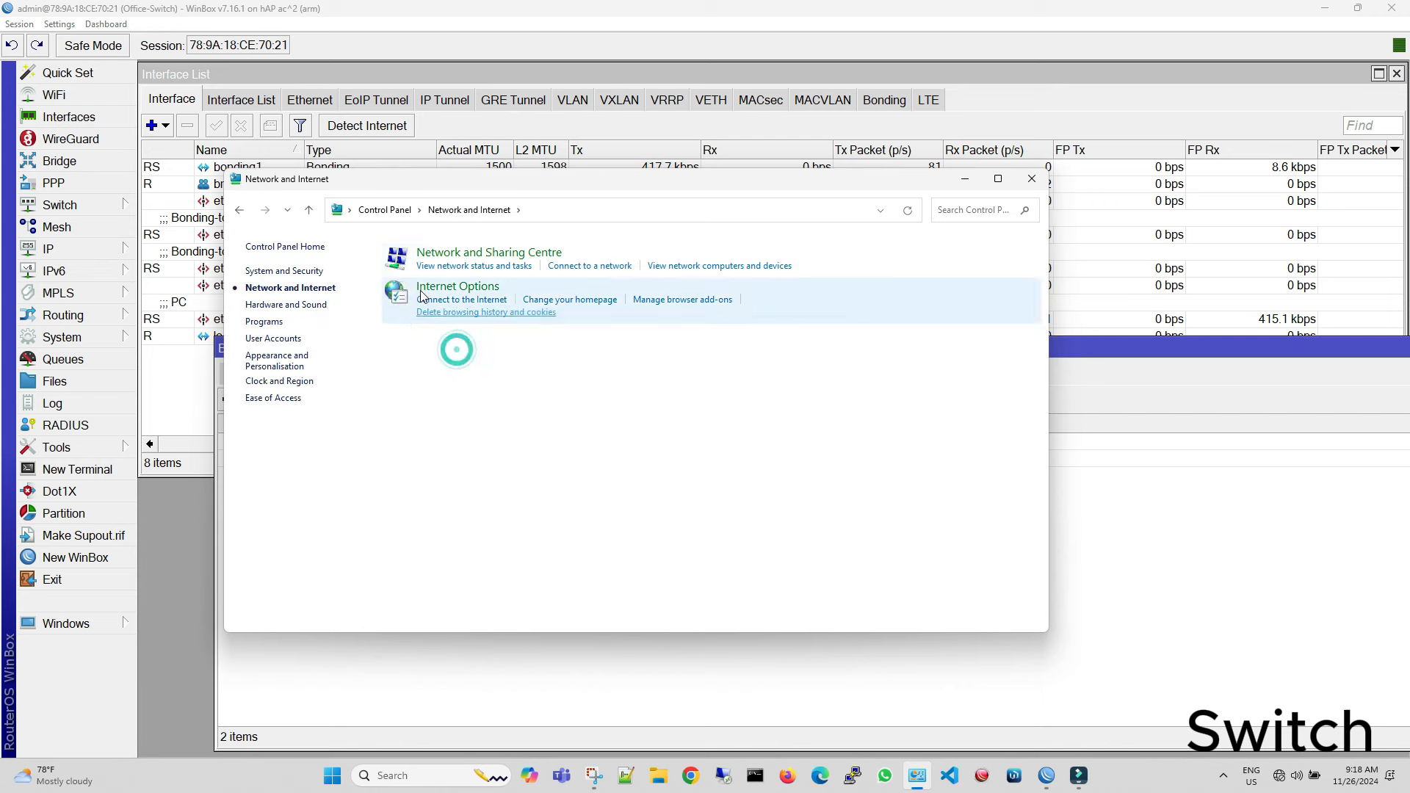
click(456, 254)
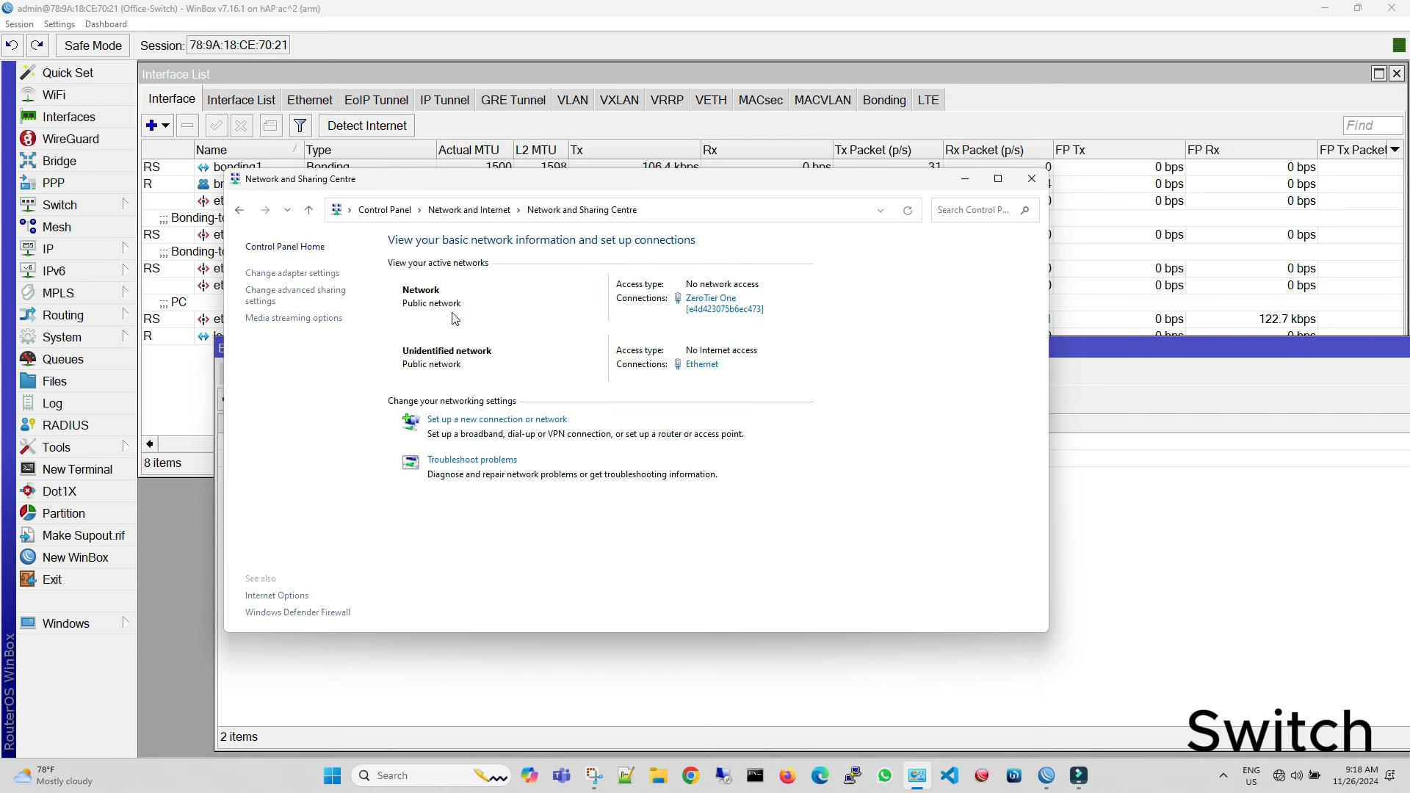
click(303, 274)
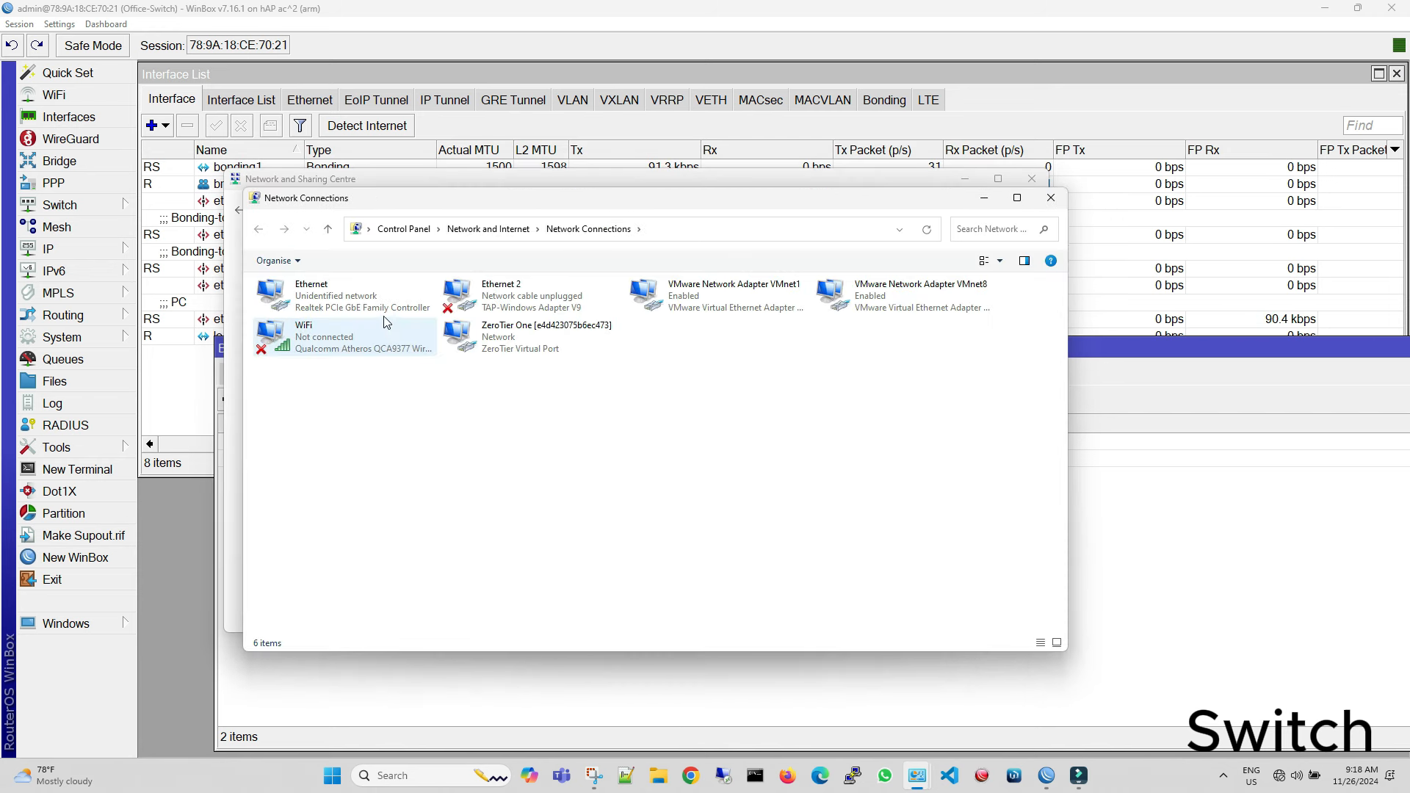
- Disable the PC's Ethernet adapter and enable it again
click(365, 301)
right_click(365, 301)
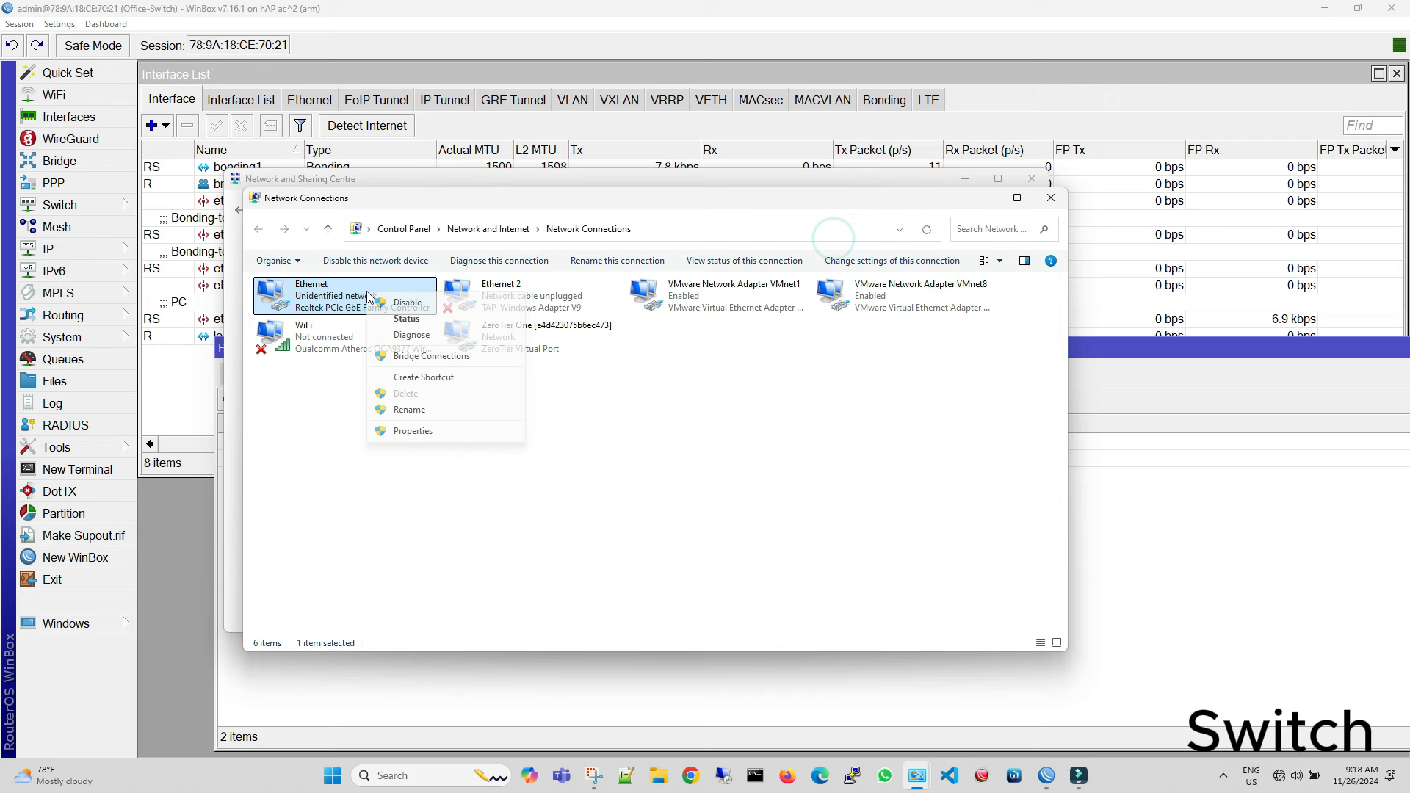
click(403, 312)
click(428, 416)
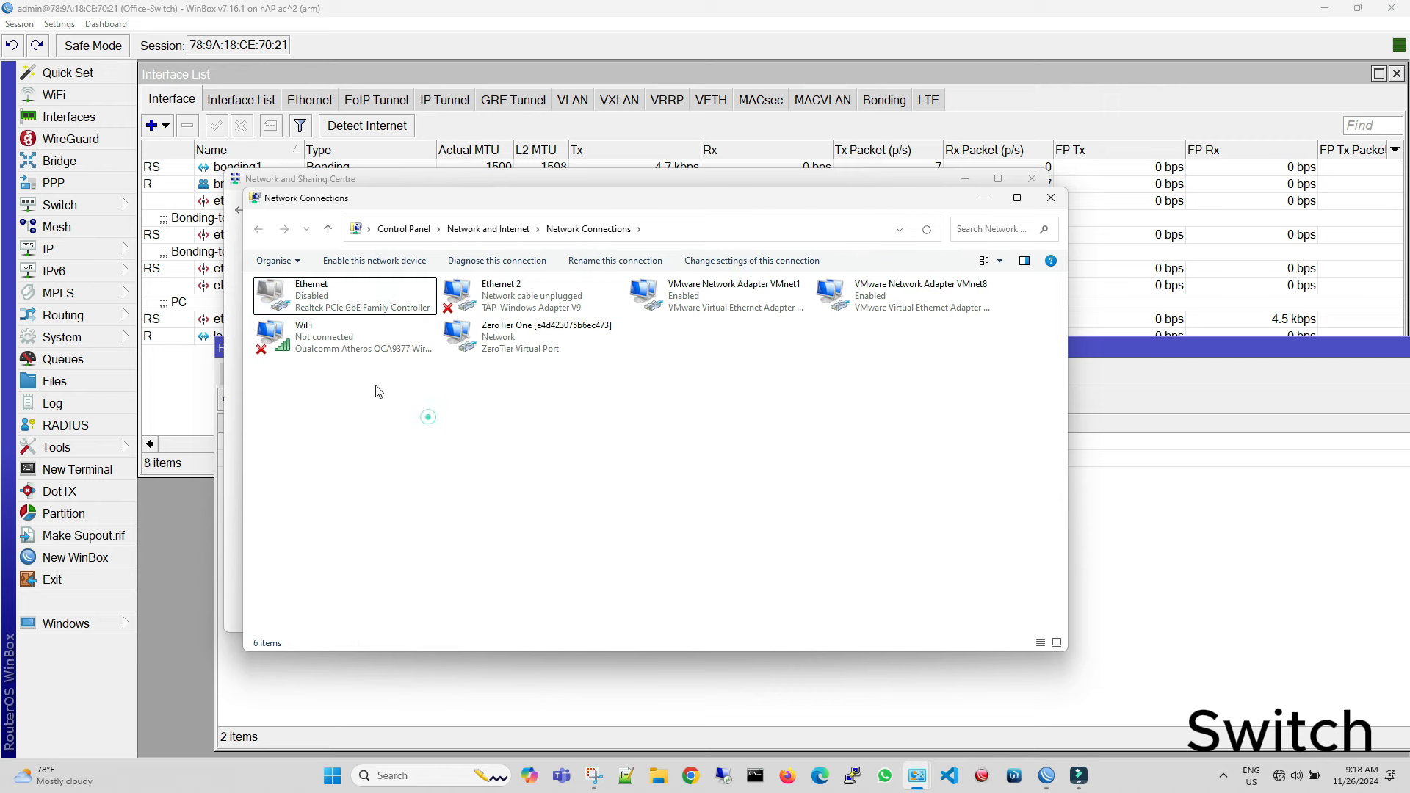
double_click(334, 297)
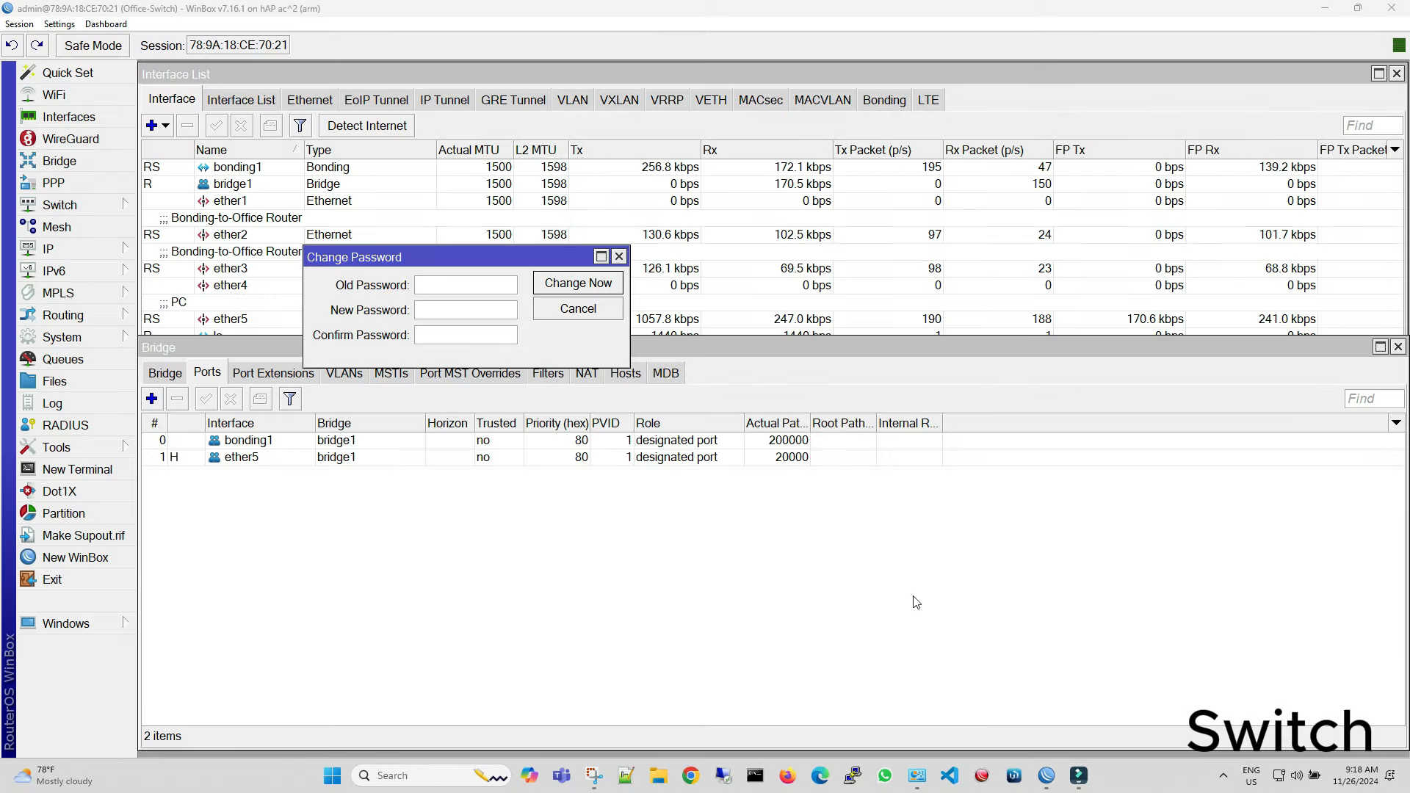
- Return to Network Connections and check the Ethernet adapter's status and connection details
mouse_move(927, 776)
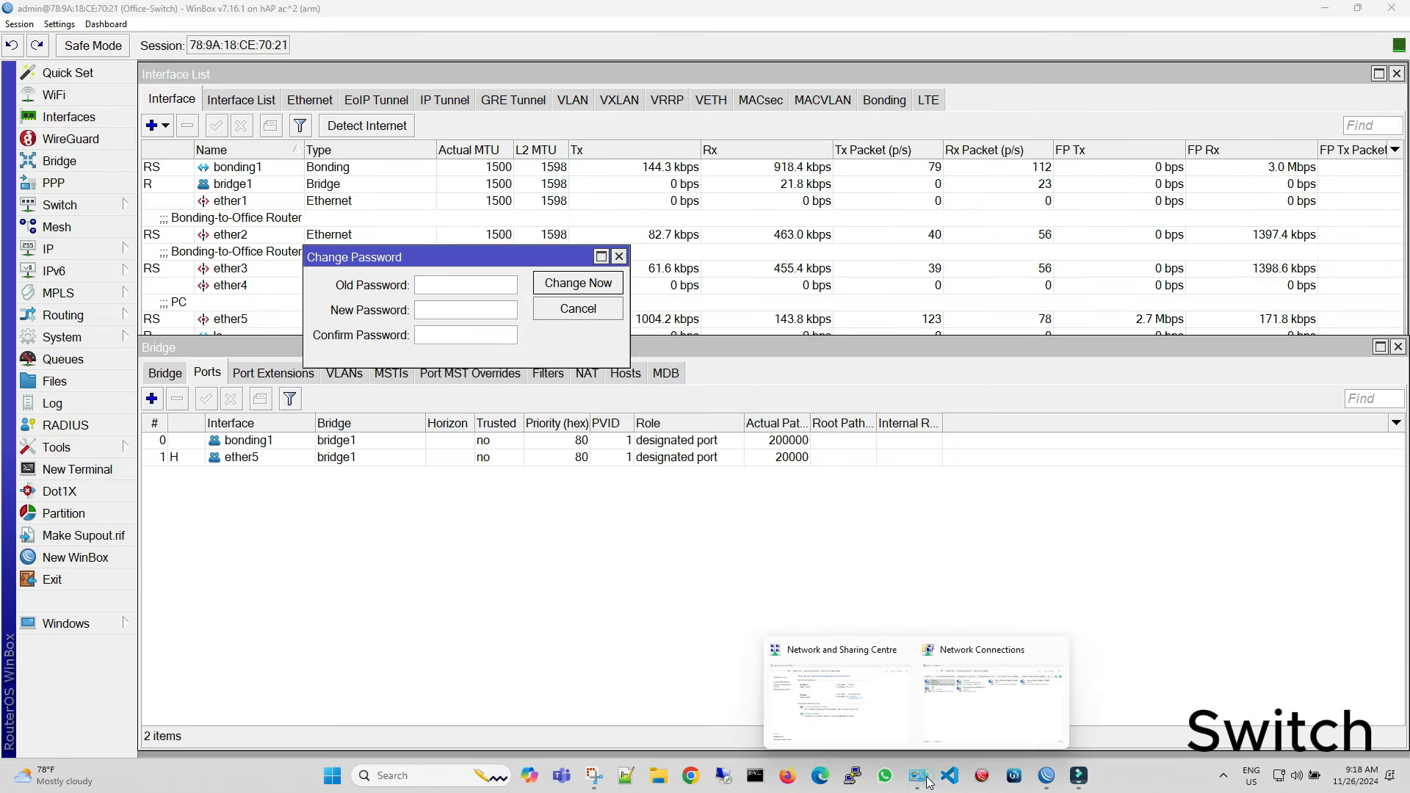
click(987, 694)
right_click(344, 294)
click(370, 317)
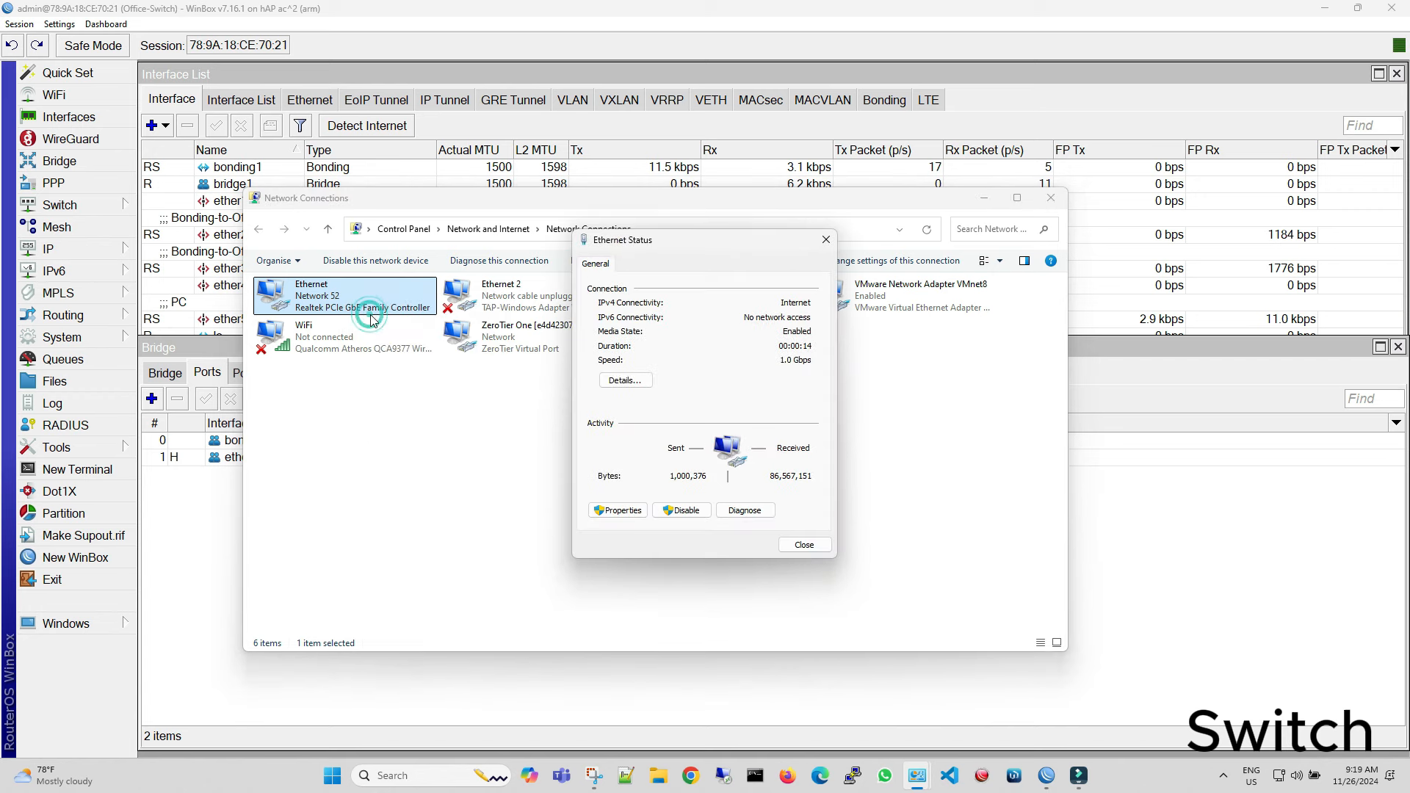
click(642, 384)
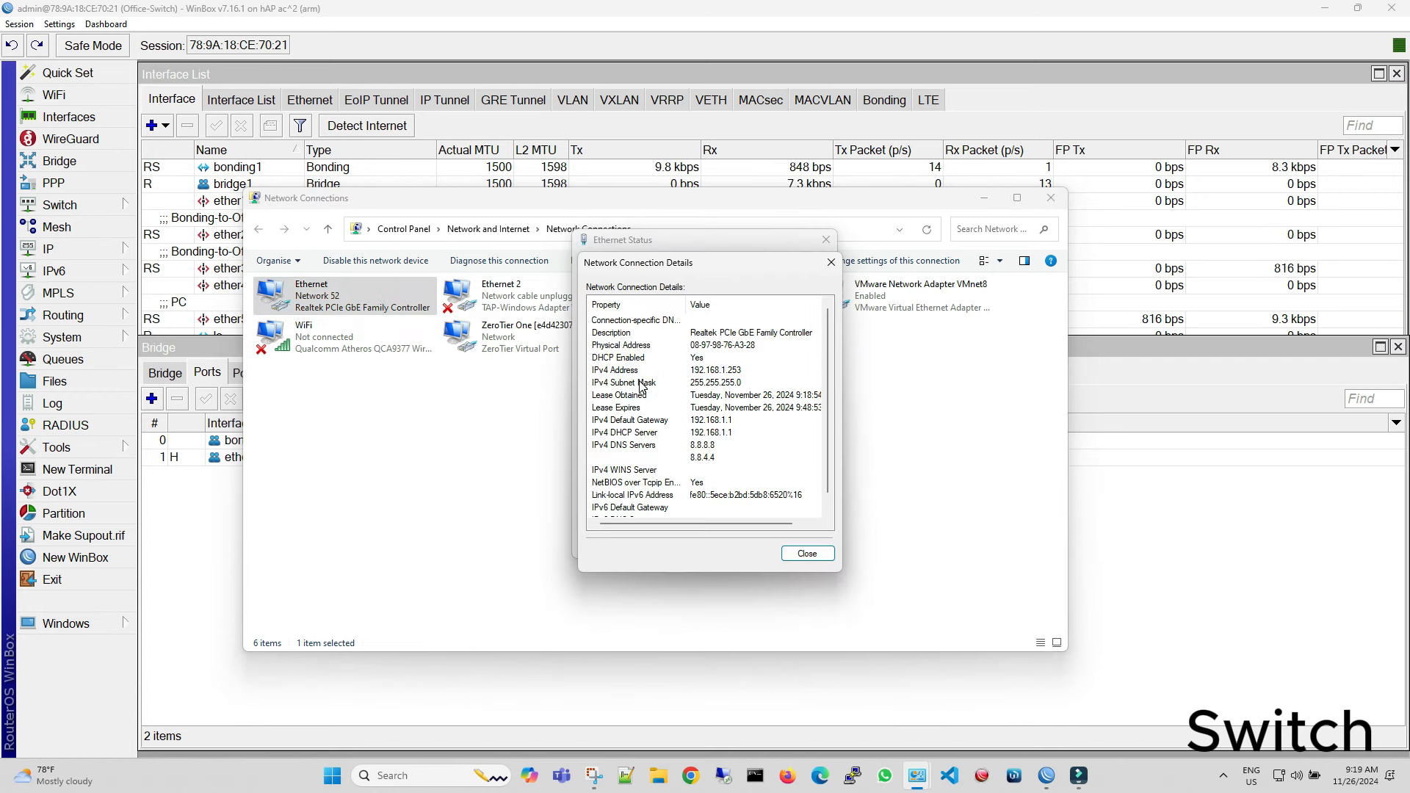
- Ping 8.8.8.8 from the Command Prompt to test internet access, and close the prompt
click(755, 776)
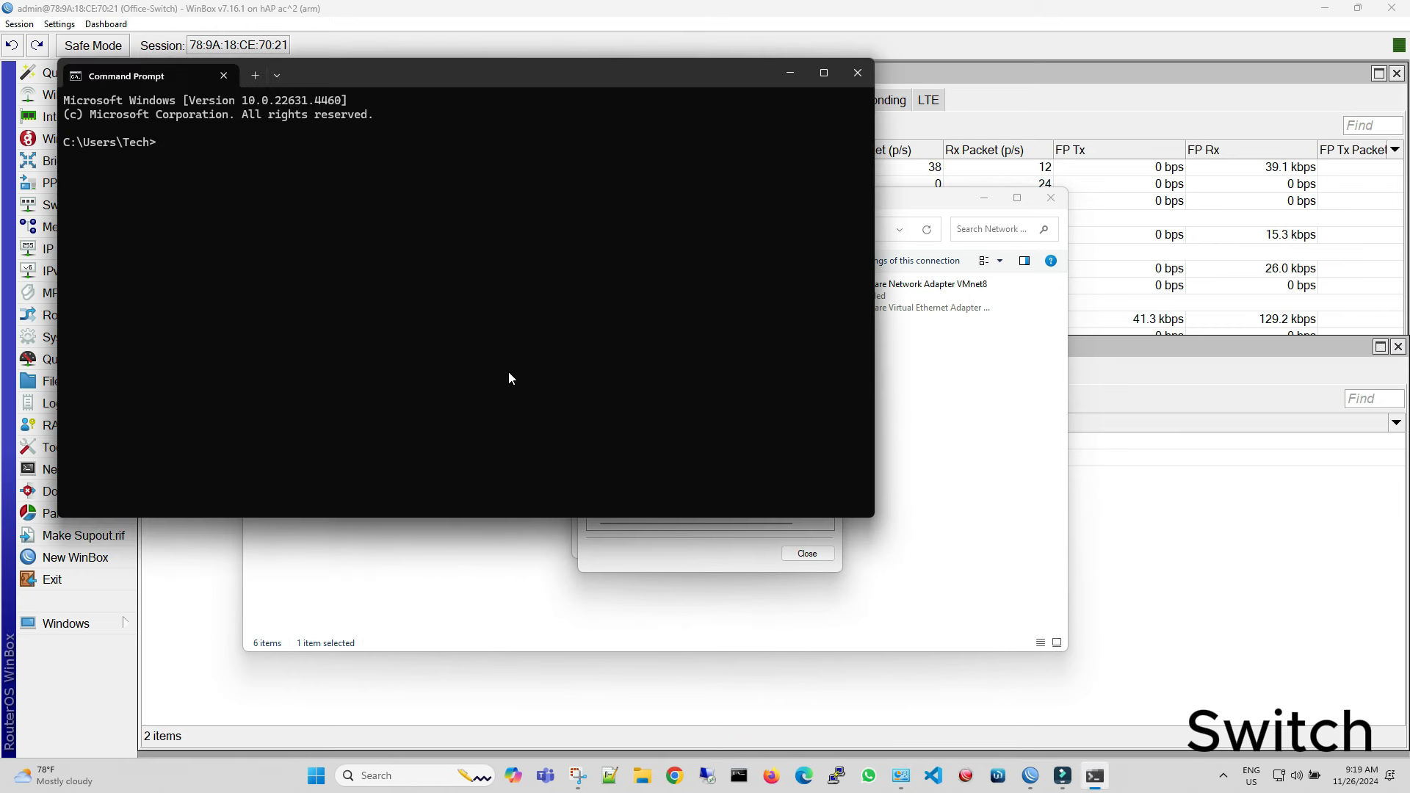
text(ping 8.8.8.8)
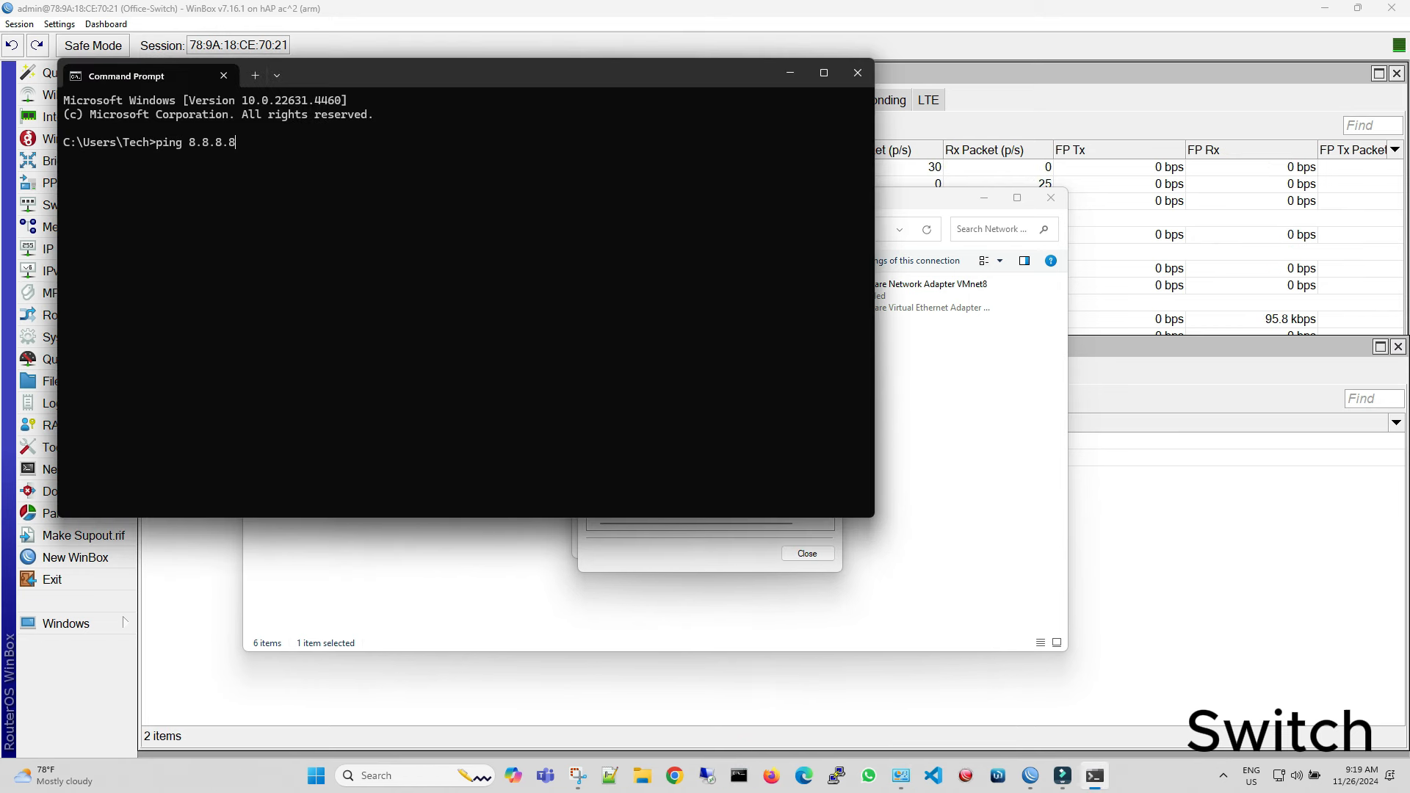
key(Return)
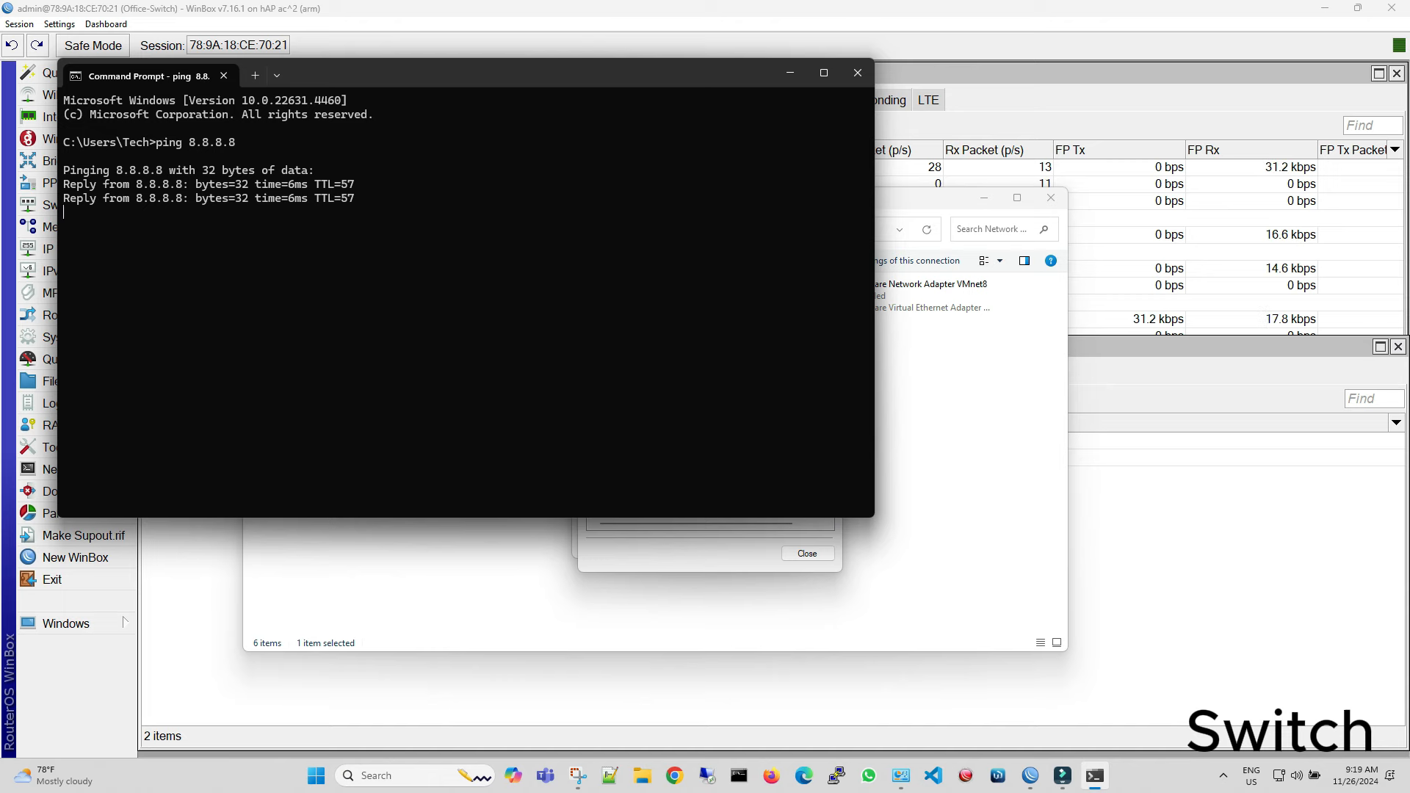
key(alt+F4)
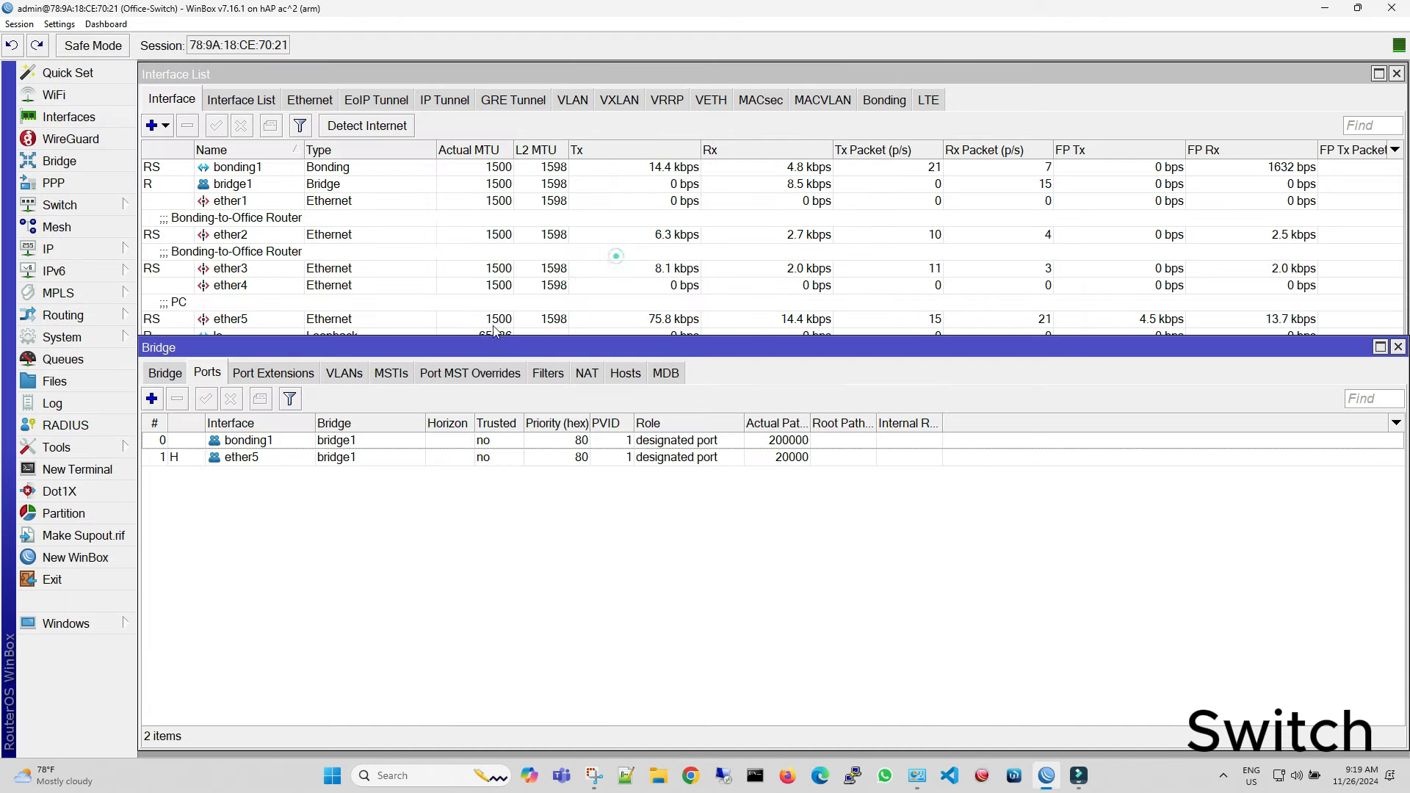
- Dismiss the switch's password change prompt and turn off Hardware Offload for the ether5 bridge port
click(615, 257)
double_click(213, 455)
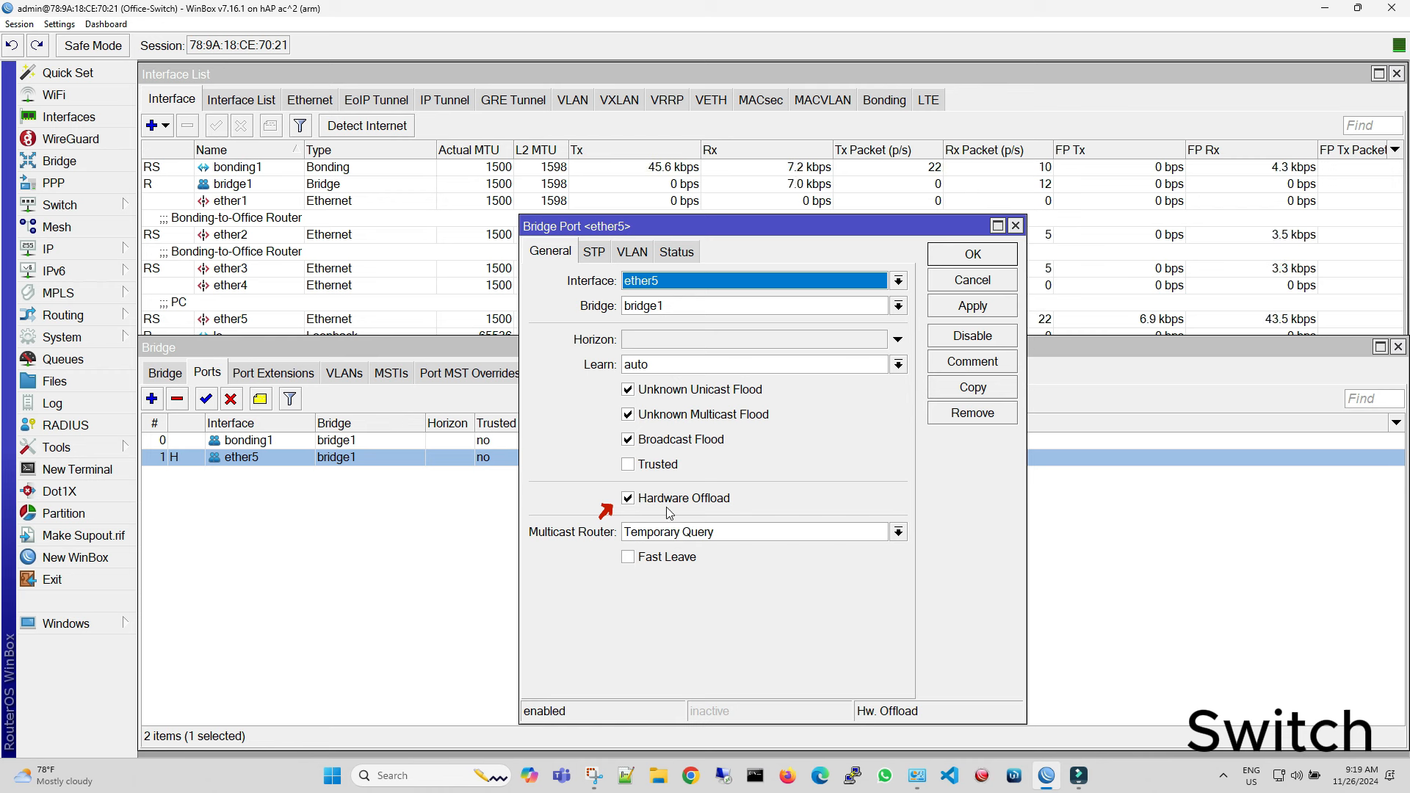
click(711, 505)
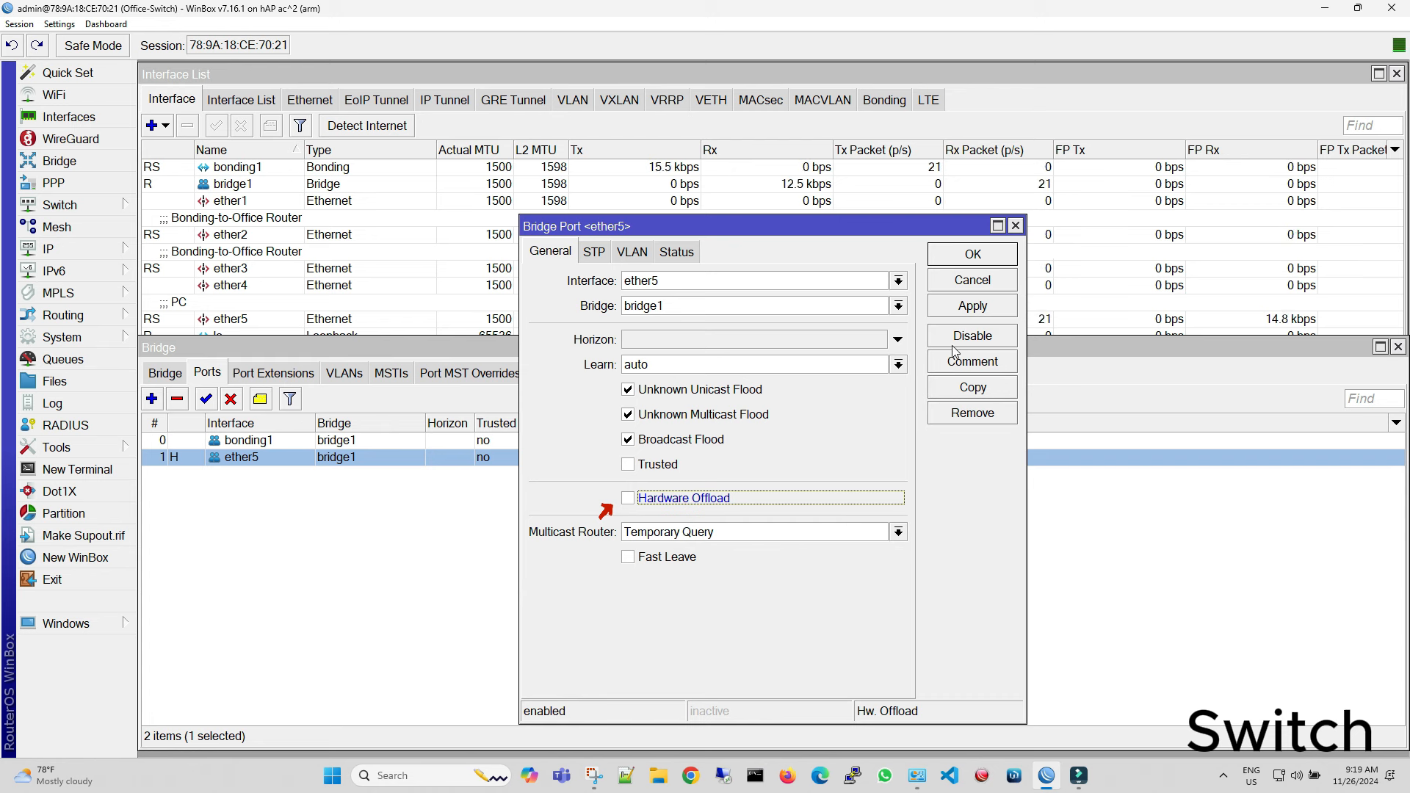
click(962, 306)
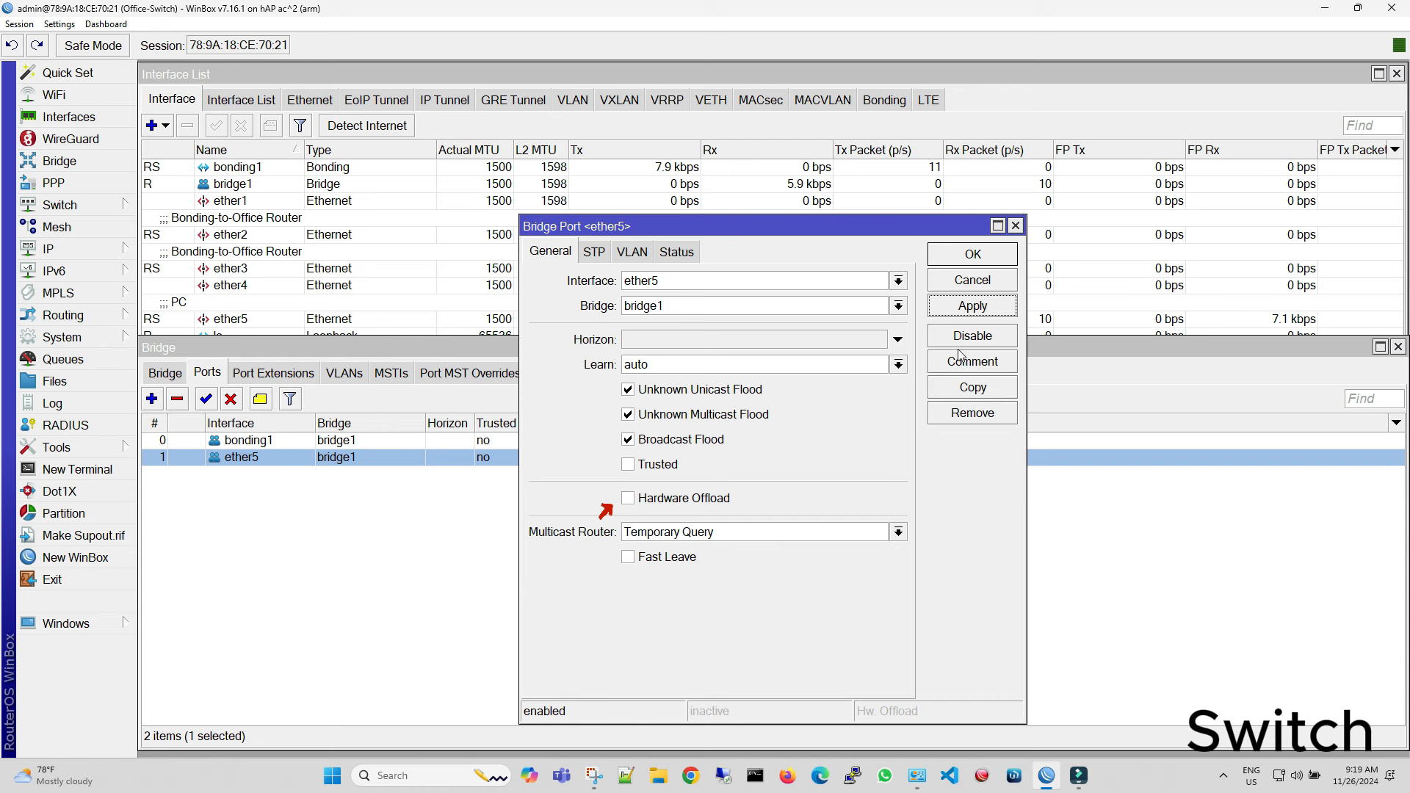
- Apply the ether5 bridge port's settings, and disable the switch's ether3 interface
click(972, 312)
click(974, 259)
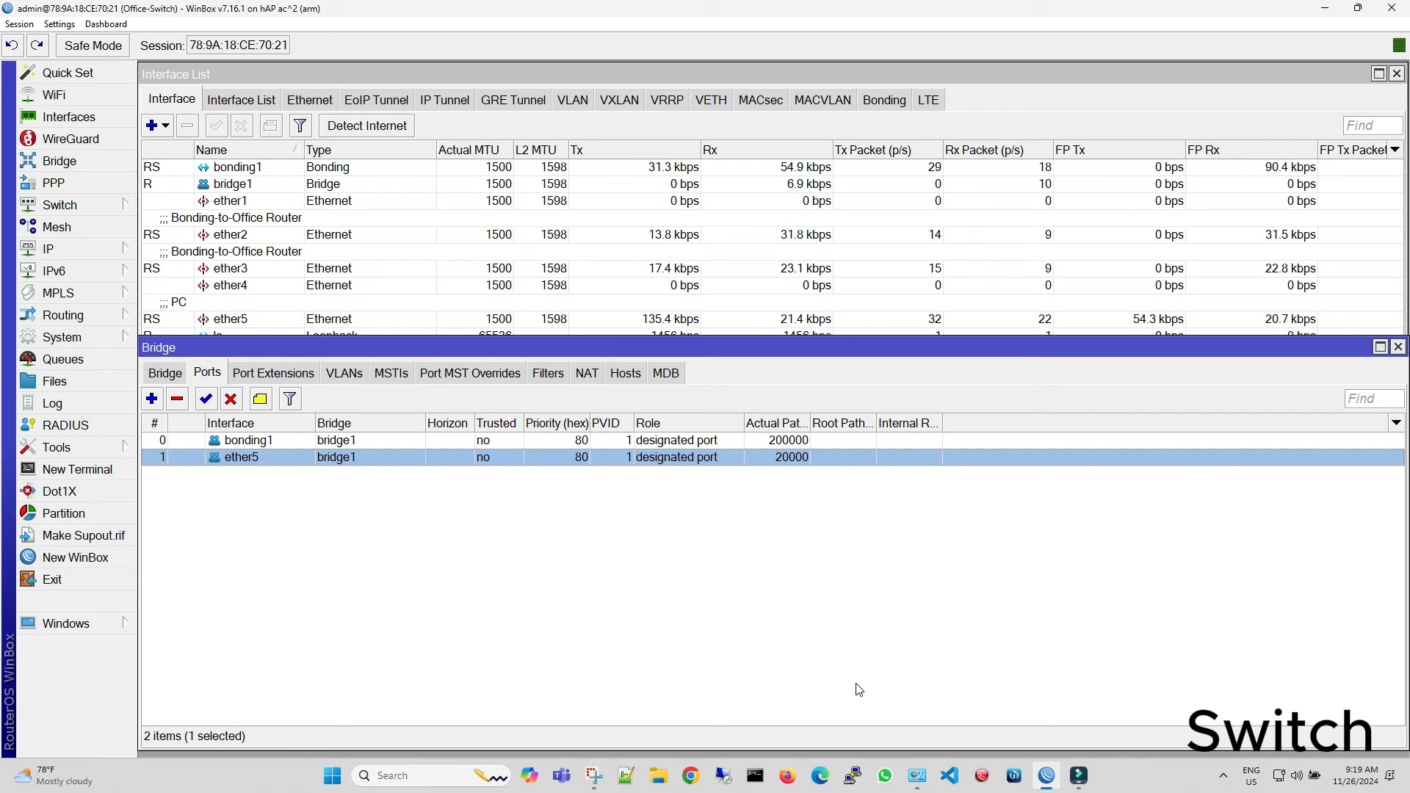
click(387, 268)
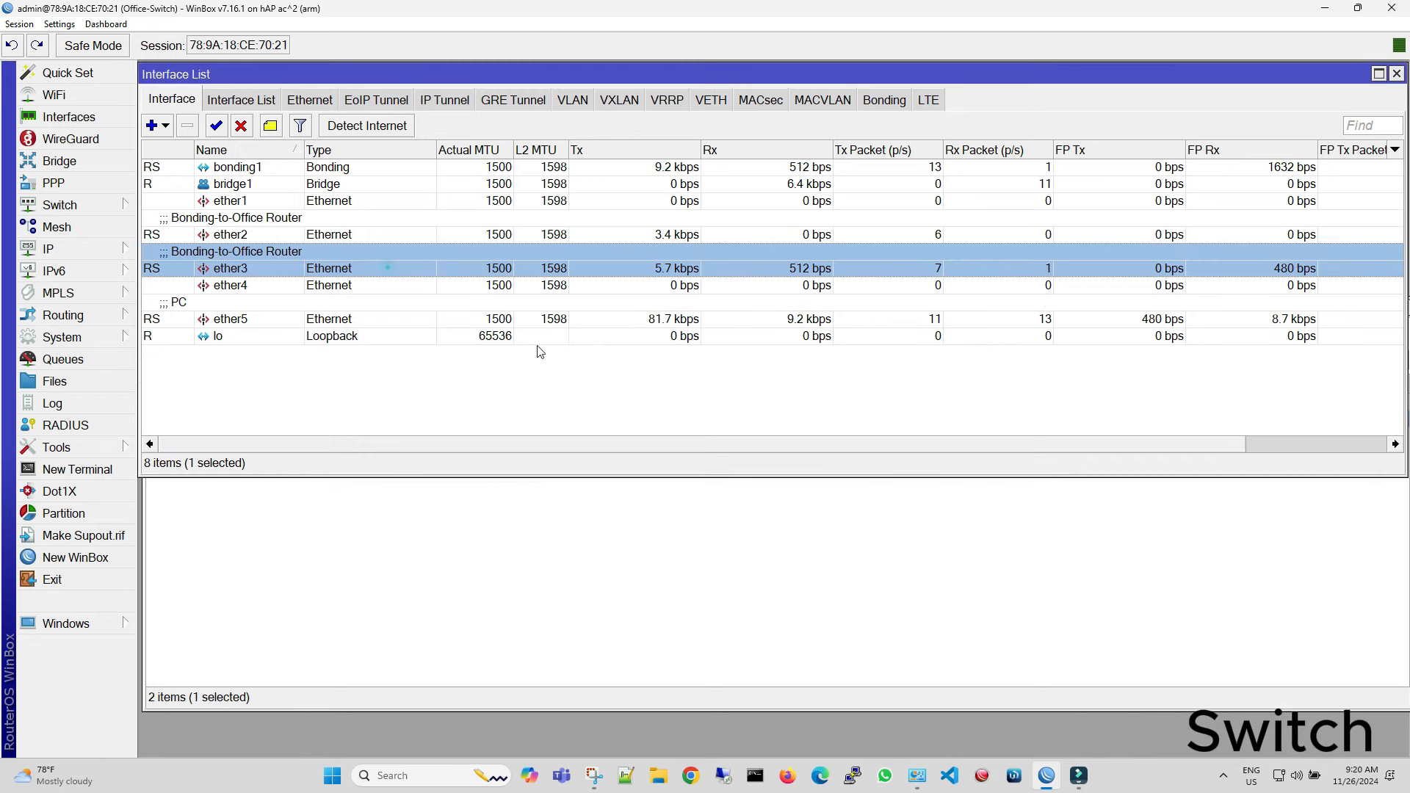
click(241, 126)
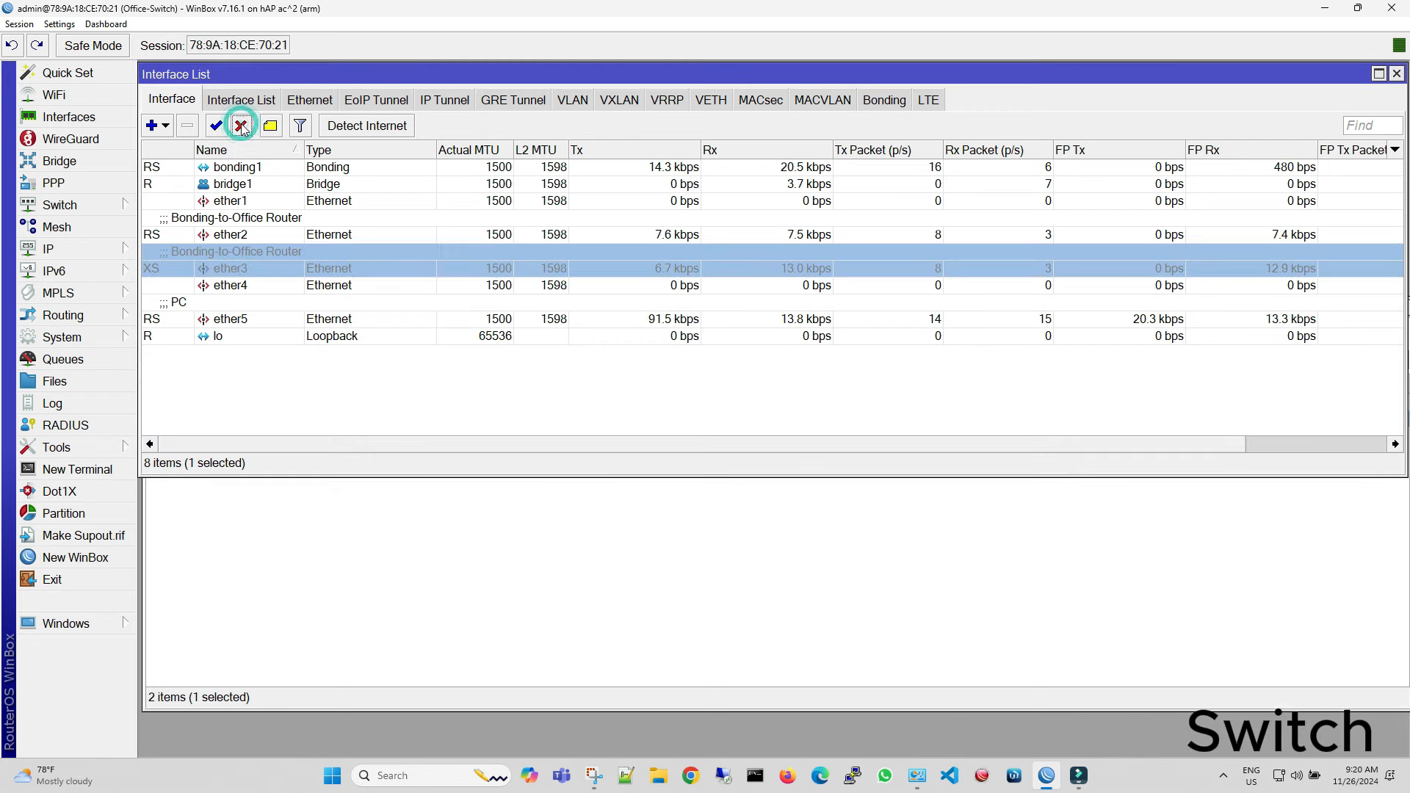
- Switch to Firefox and run an internet speed test on fast.com
click(787, 775)
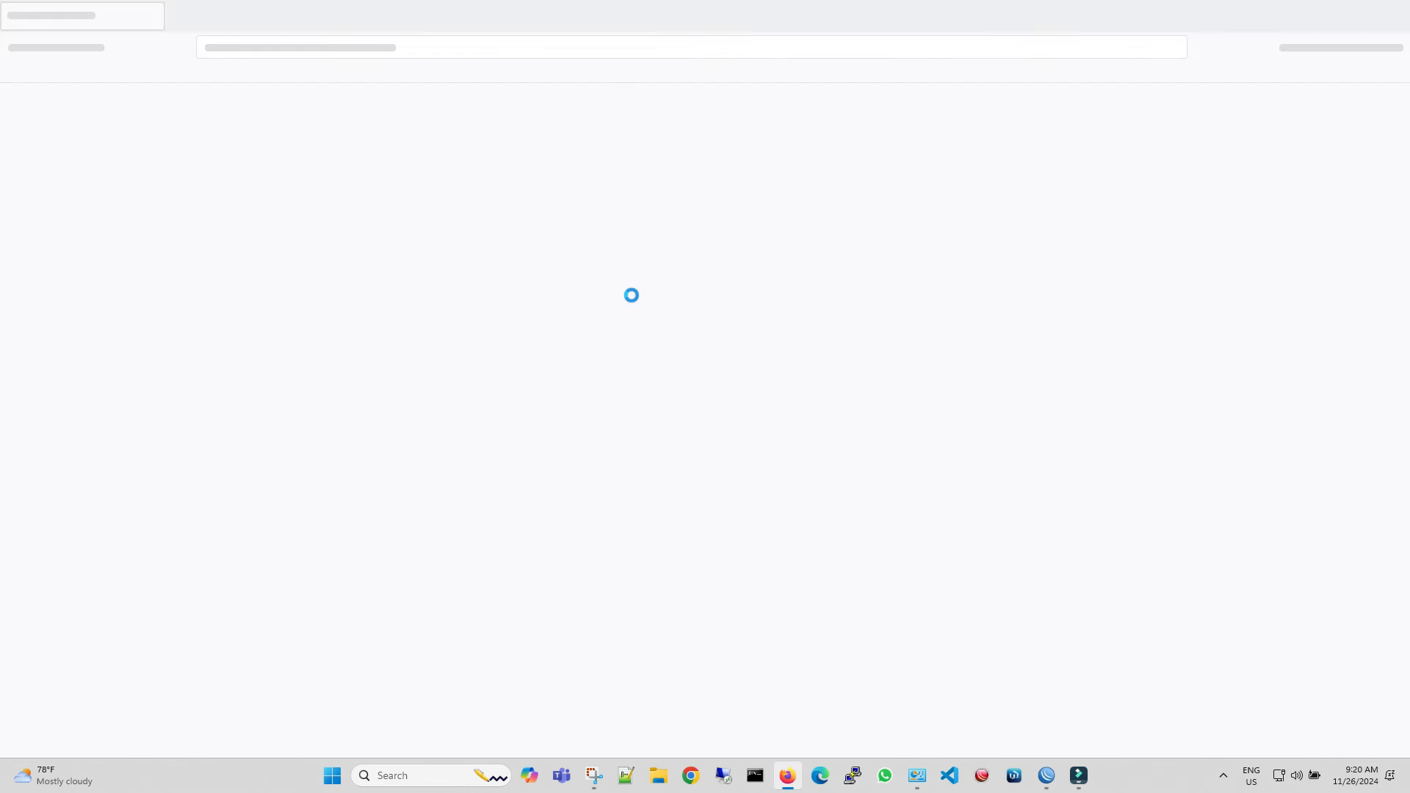
click(329, 46)
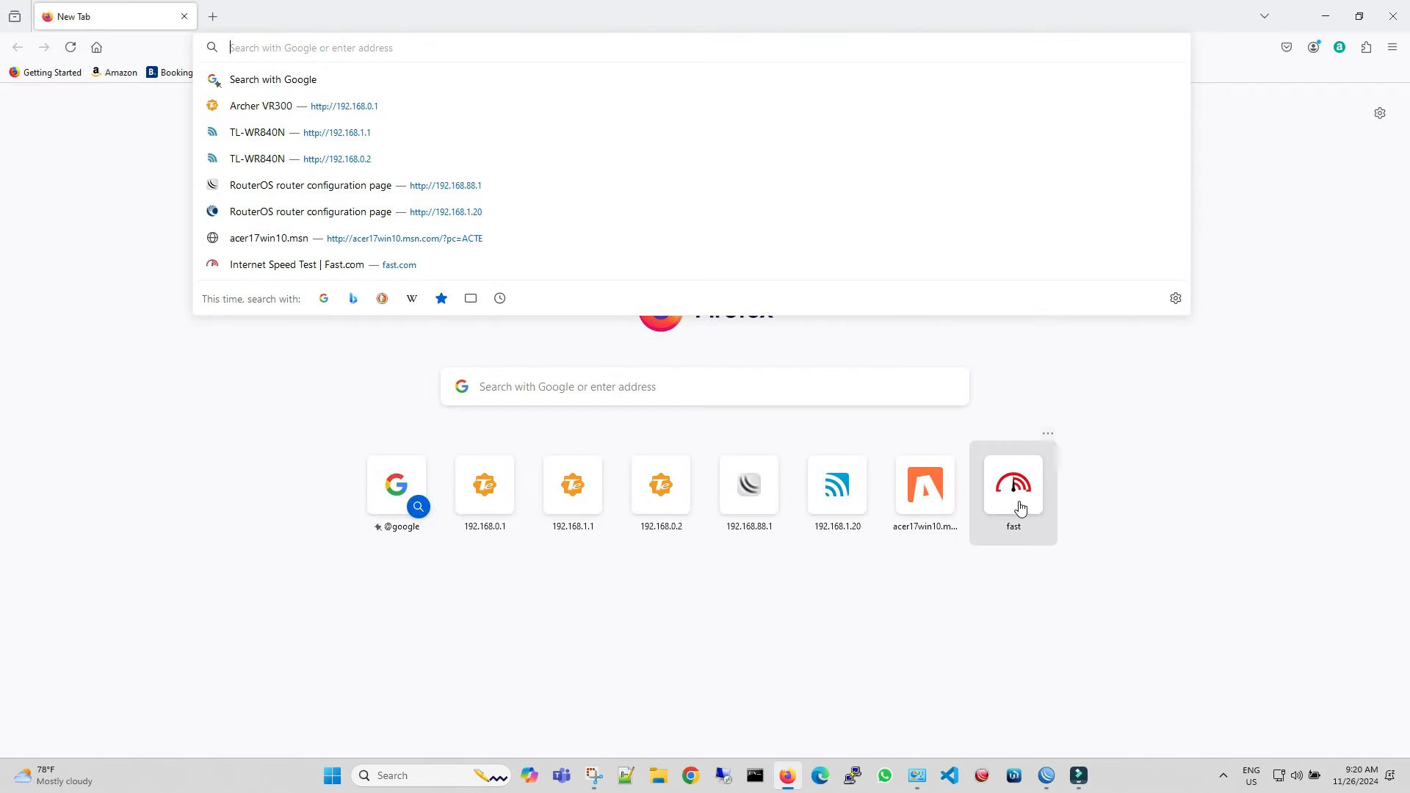
click(1019, 504)
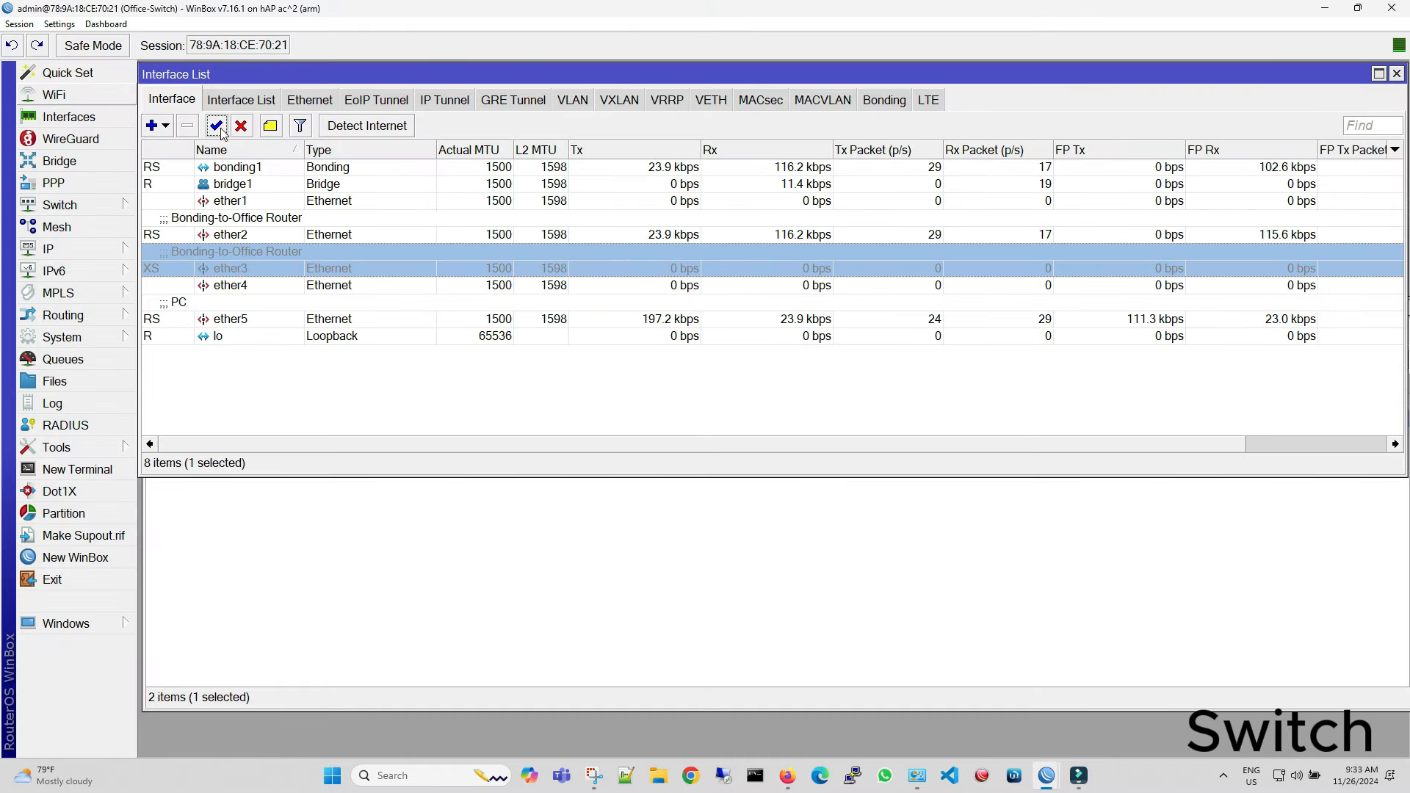
- Re-enable ether3 on the switch, and arrange the Fast.com window side by side with the Office-Switch WinBox session
click(216, 126)
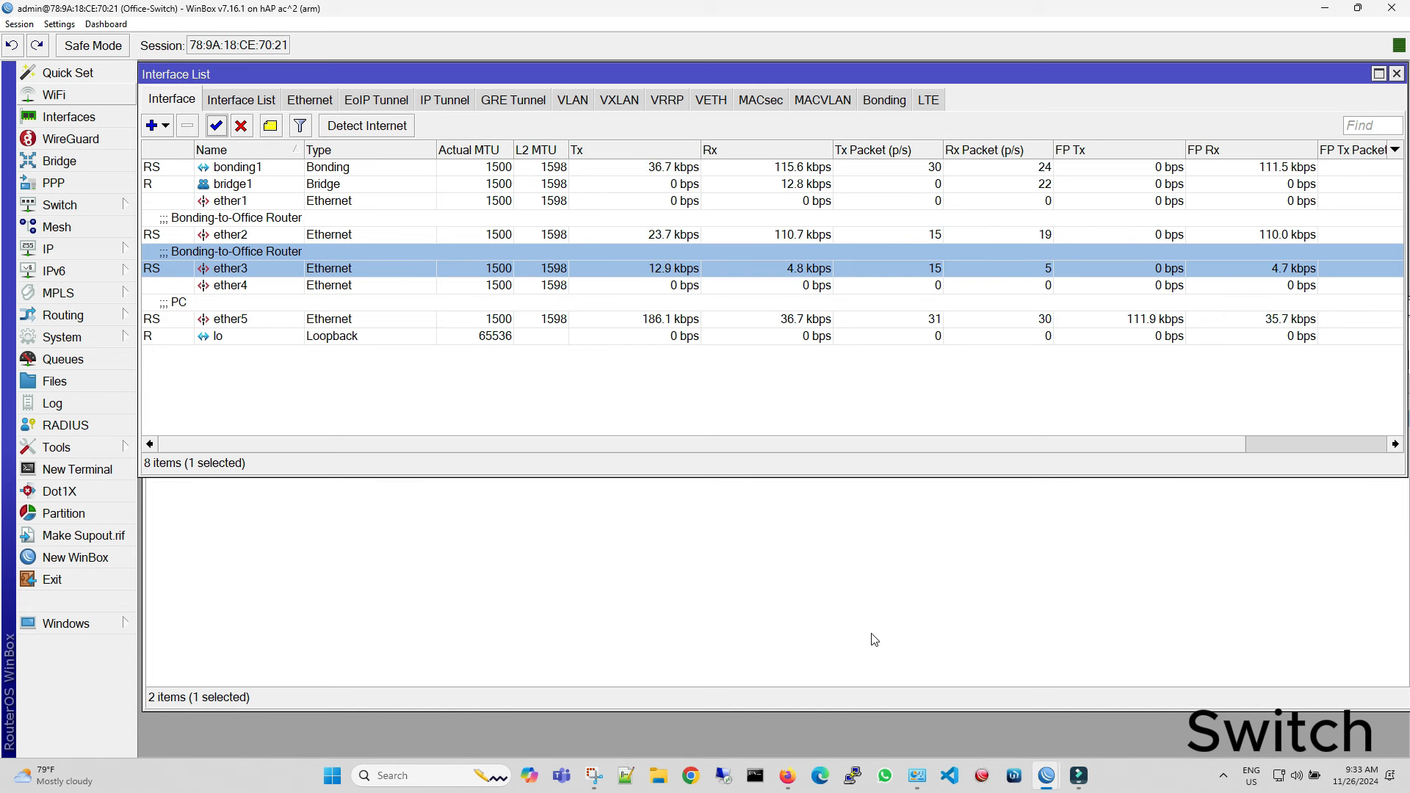
mouse_move(797, 777)
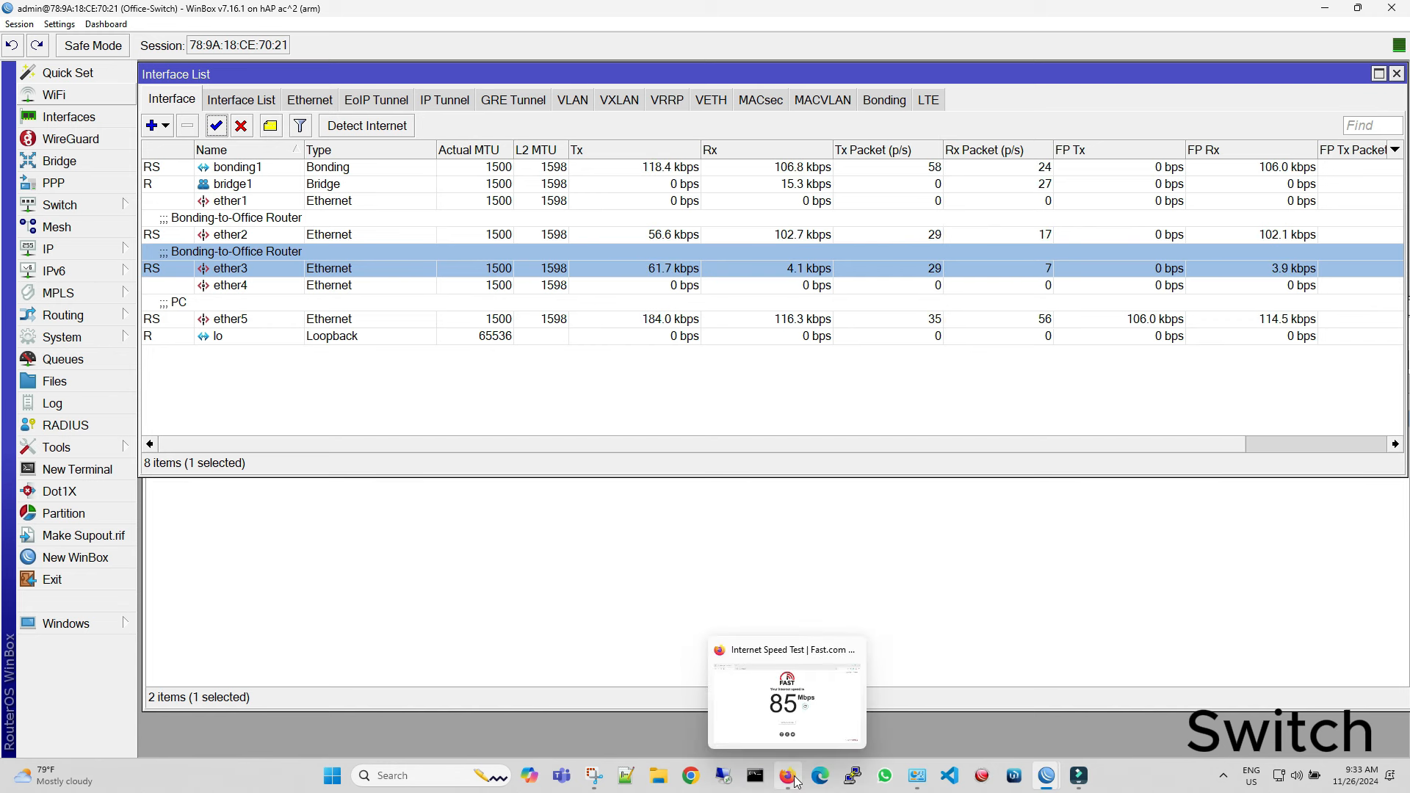
click(796, 779)
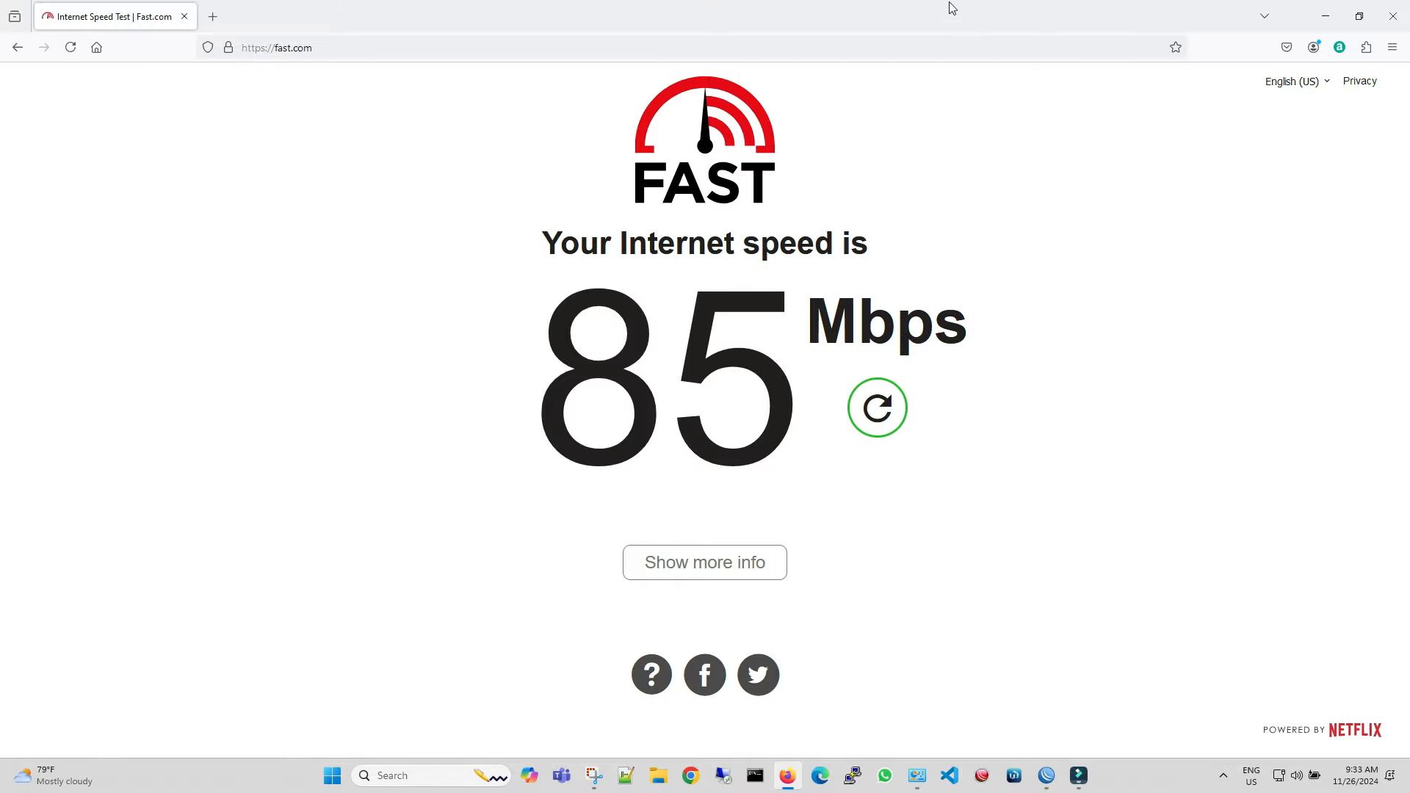
drag(935, 14, 1381, 223)
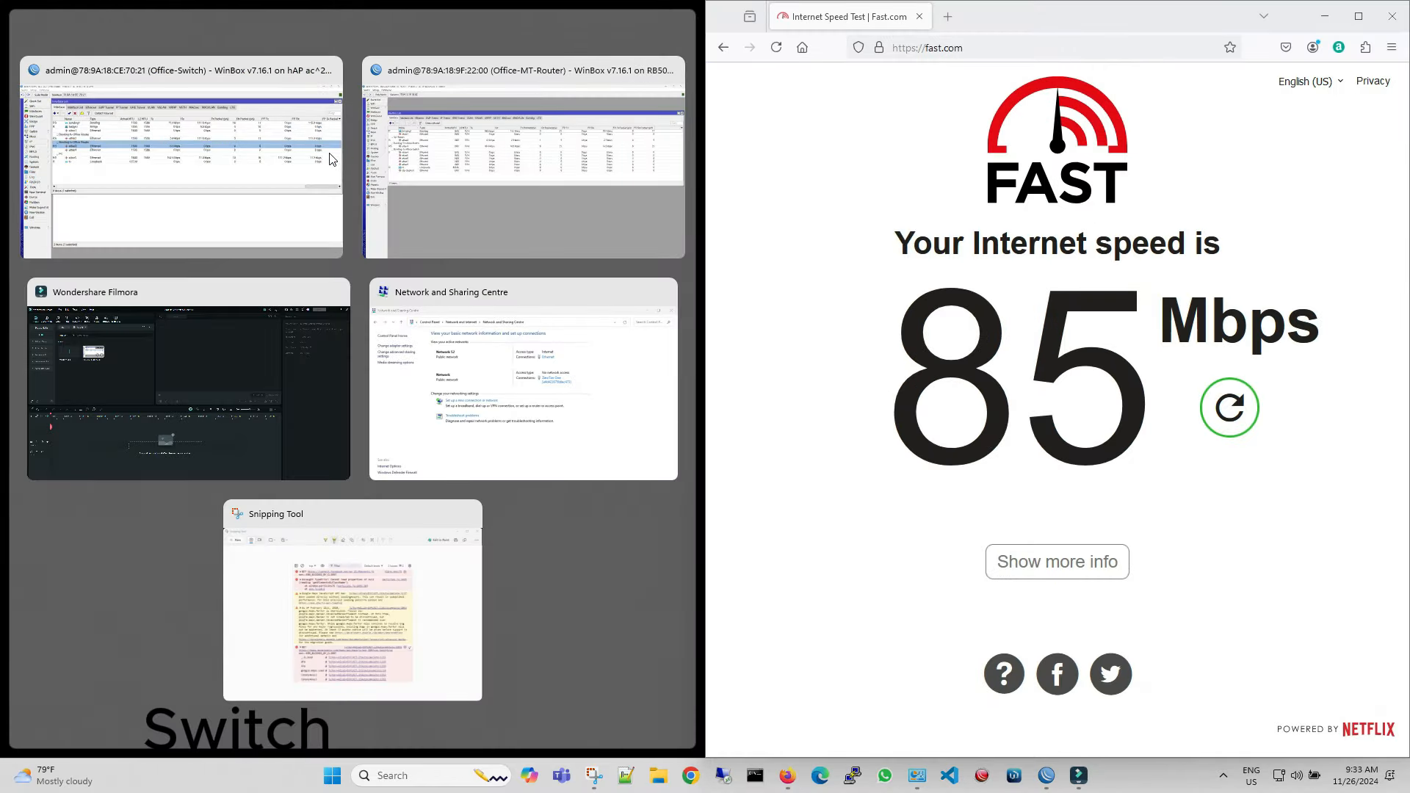
click(333, 166)
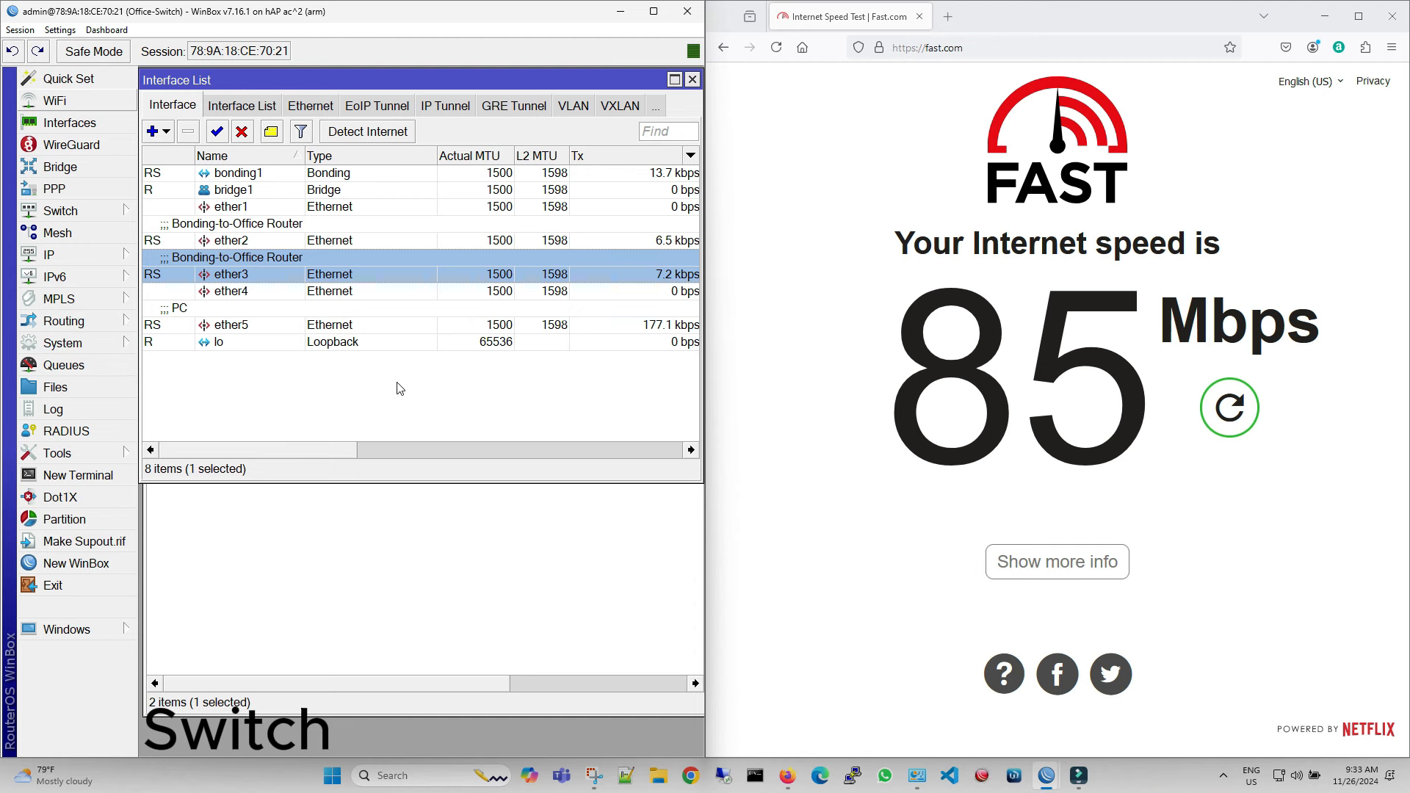
- Rerun the Fast.com speed test while checking the Tx and Rx rates of the switch's interfaces
click(1252, 409)
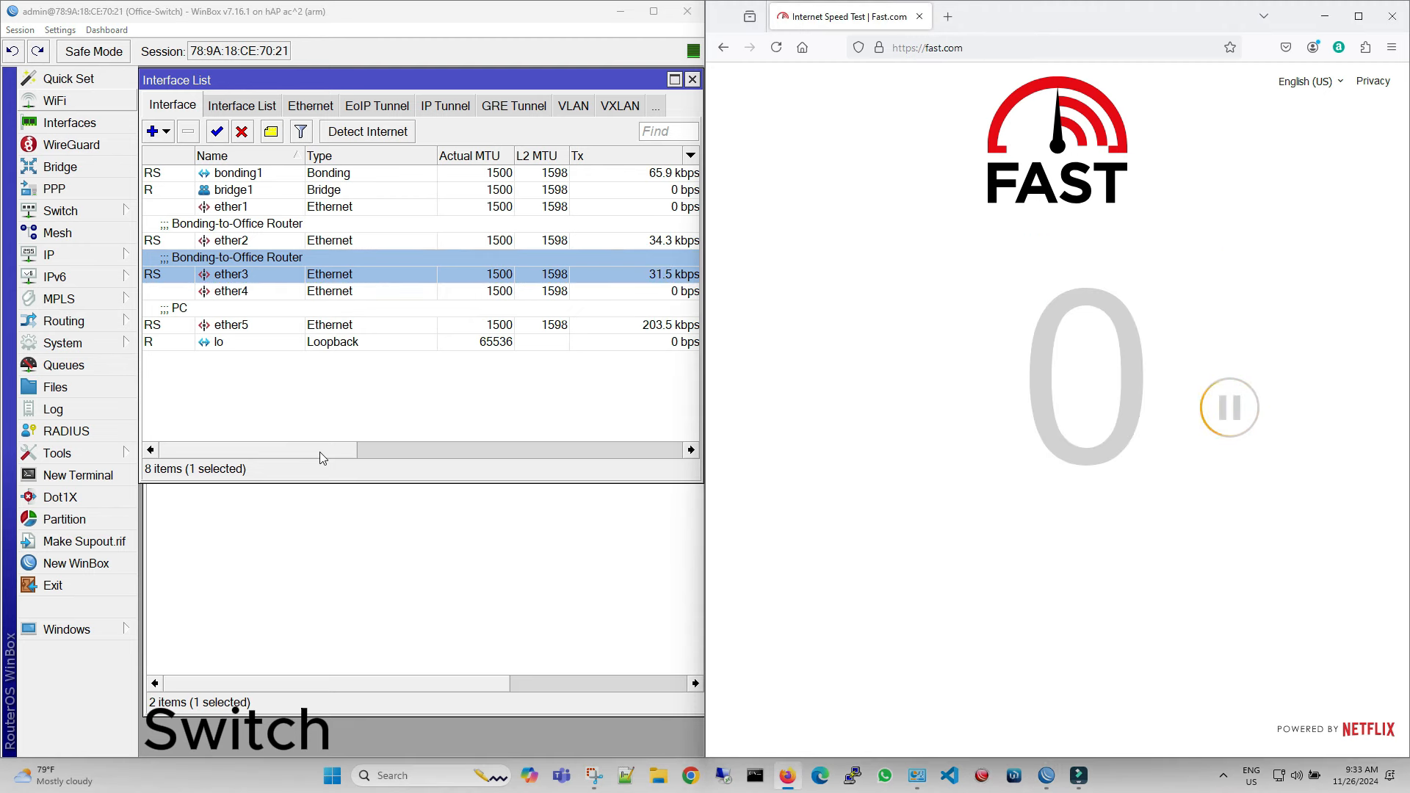
drag(319, 452, 397, 456)
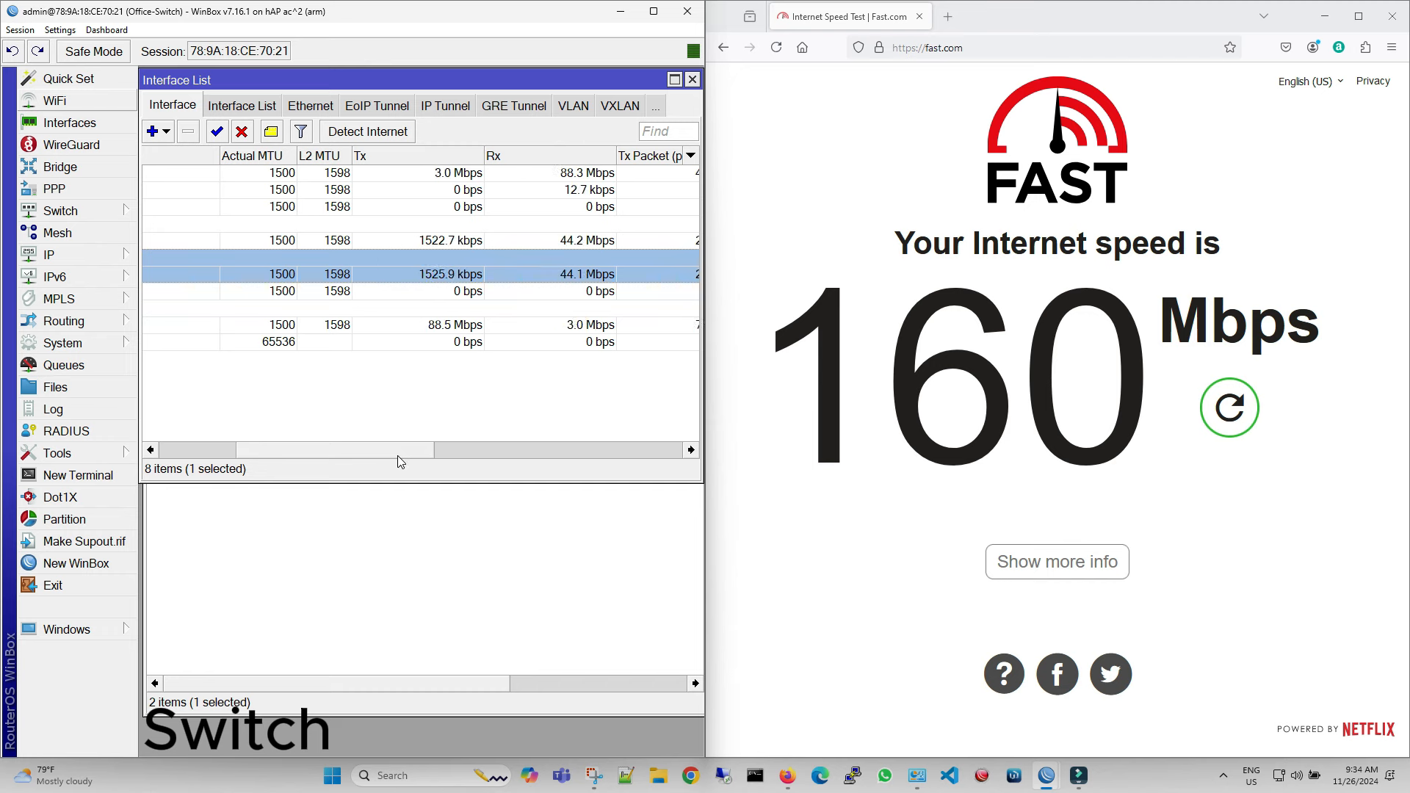
drag(398, 455, 279, 297)
- Copy the comment text of the switch's ether3 interface and close its dialogs
double_click(279, 275)
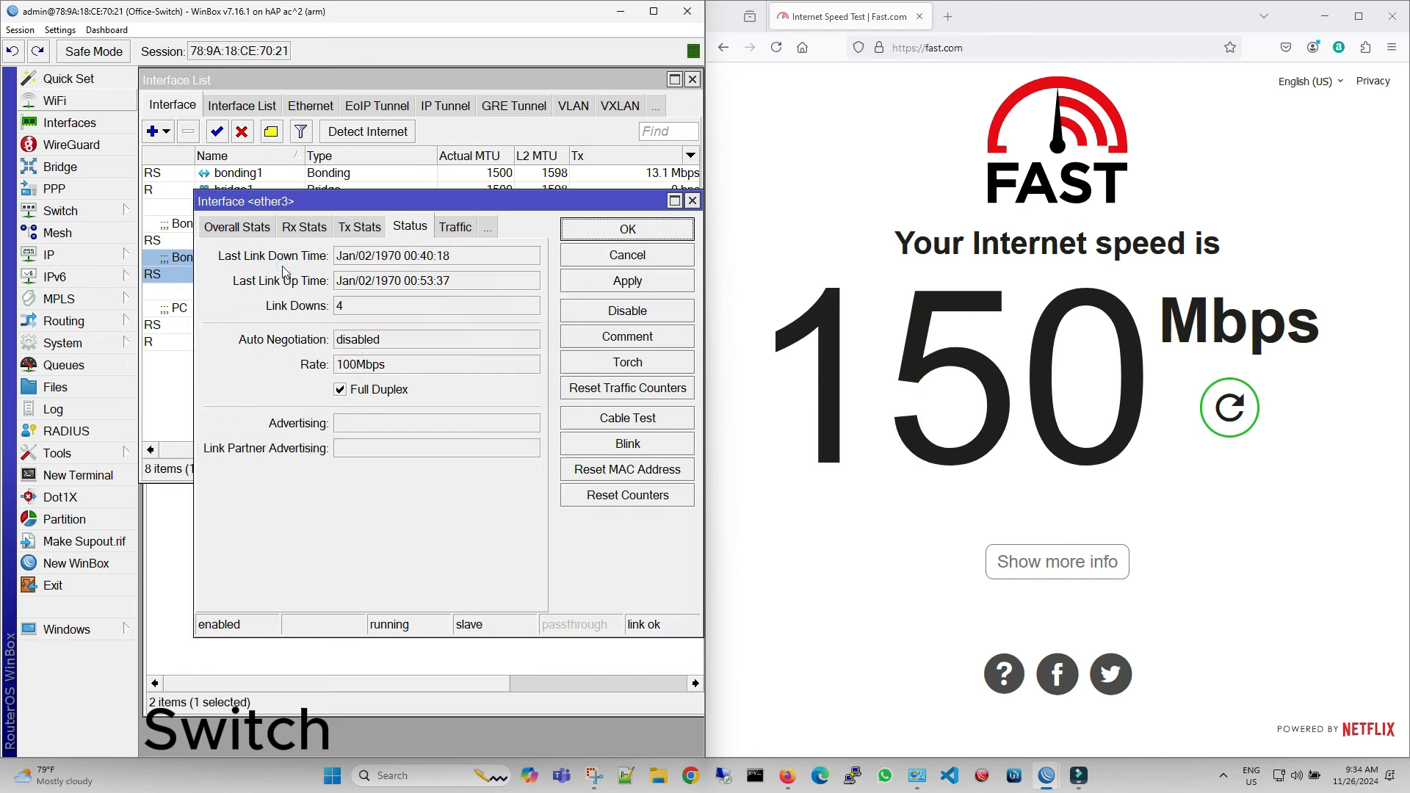
click(656, 342)
key(ctrl+c)
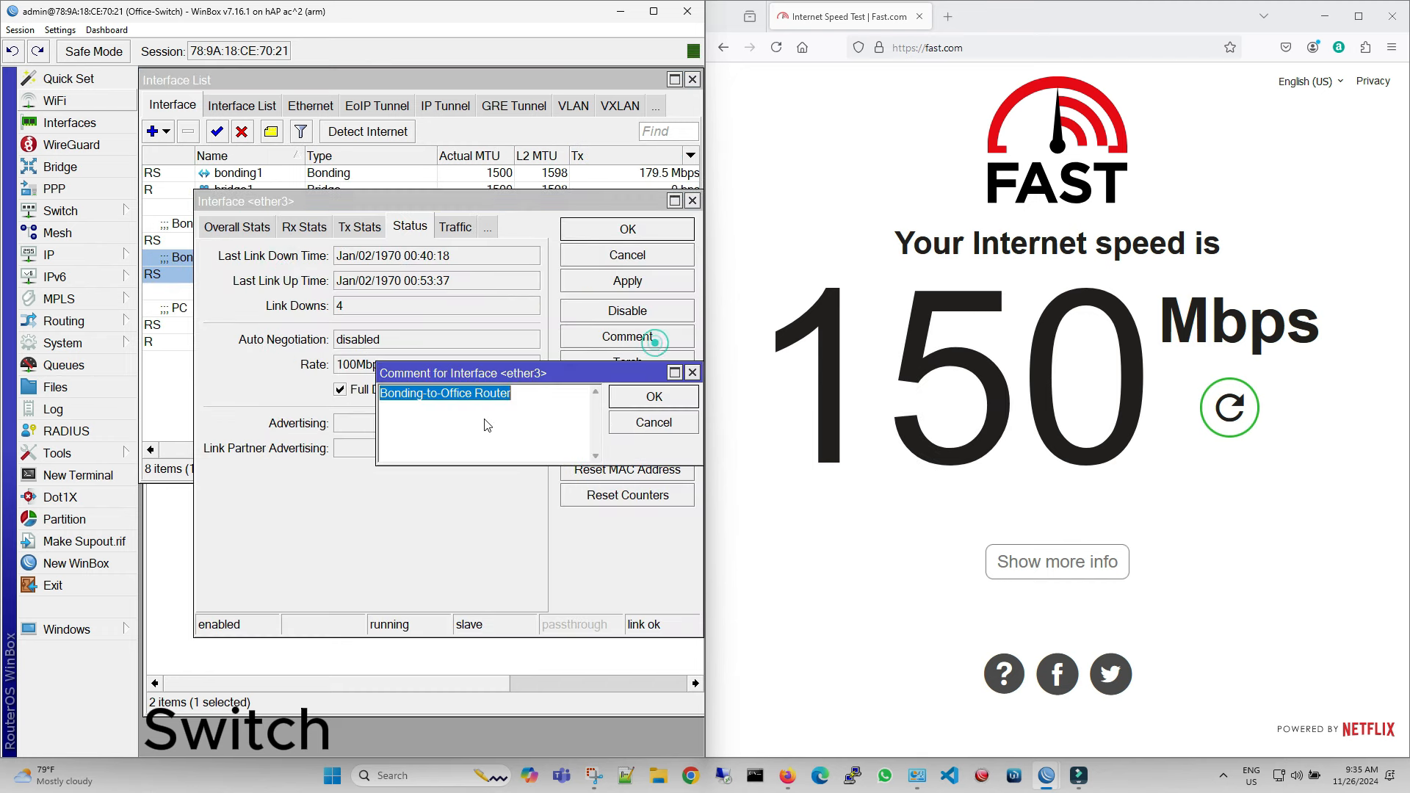
click(692, 373)
click(692, 200)
- Set the comment of the switch's ether4 interface to the copied text "Bonding-to-Office Router"
double_click(282, 294)
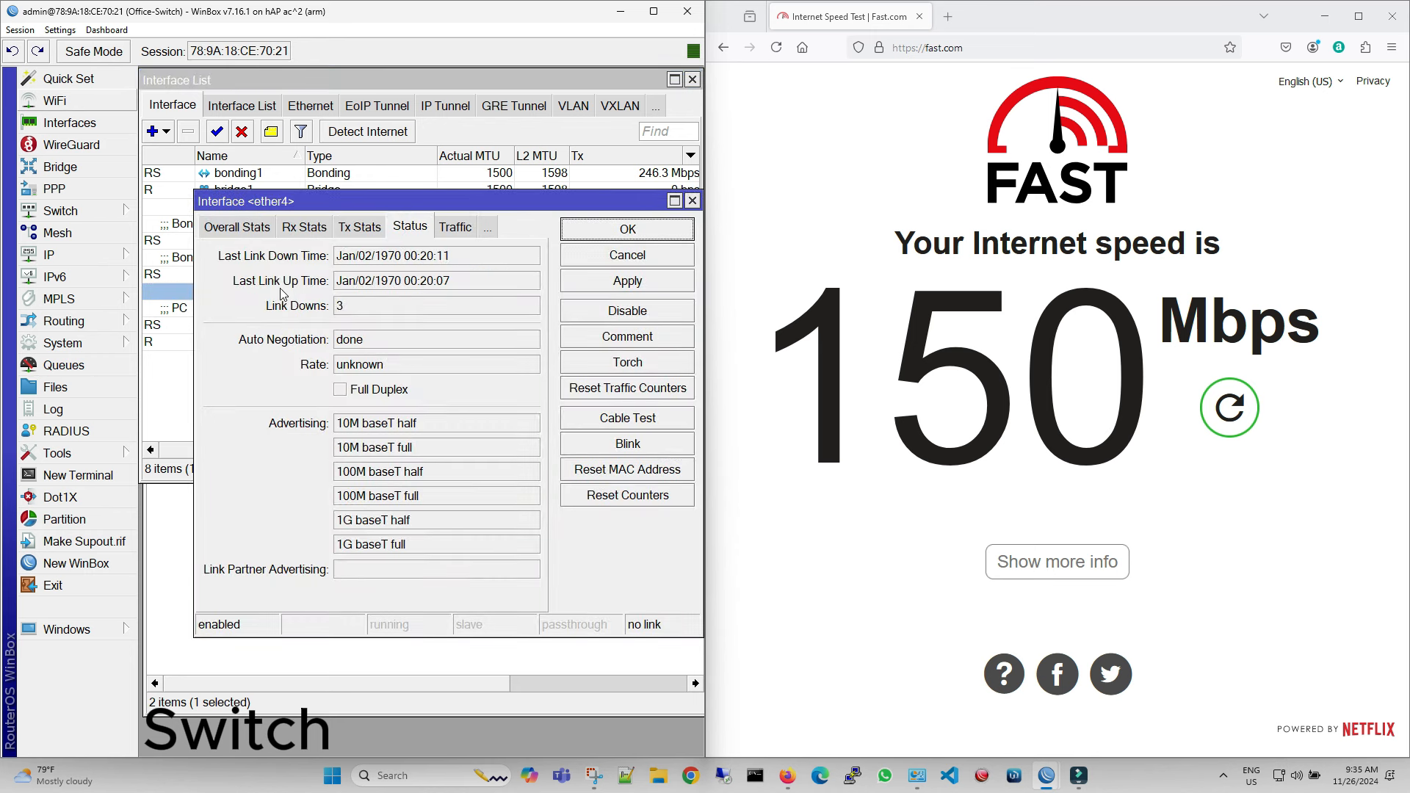
click(226, 227)
click(226, 227)
click(227, 227)
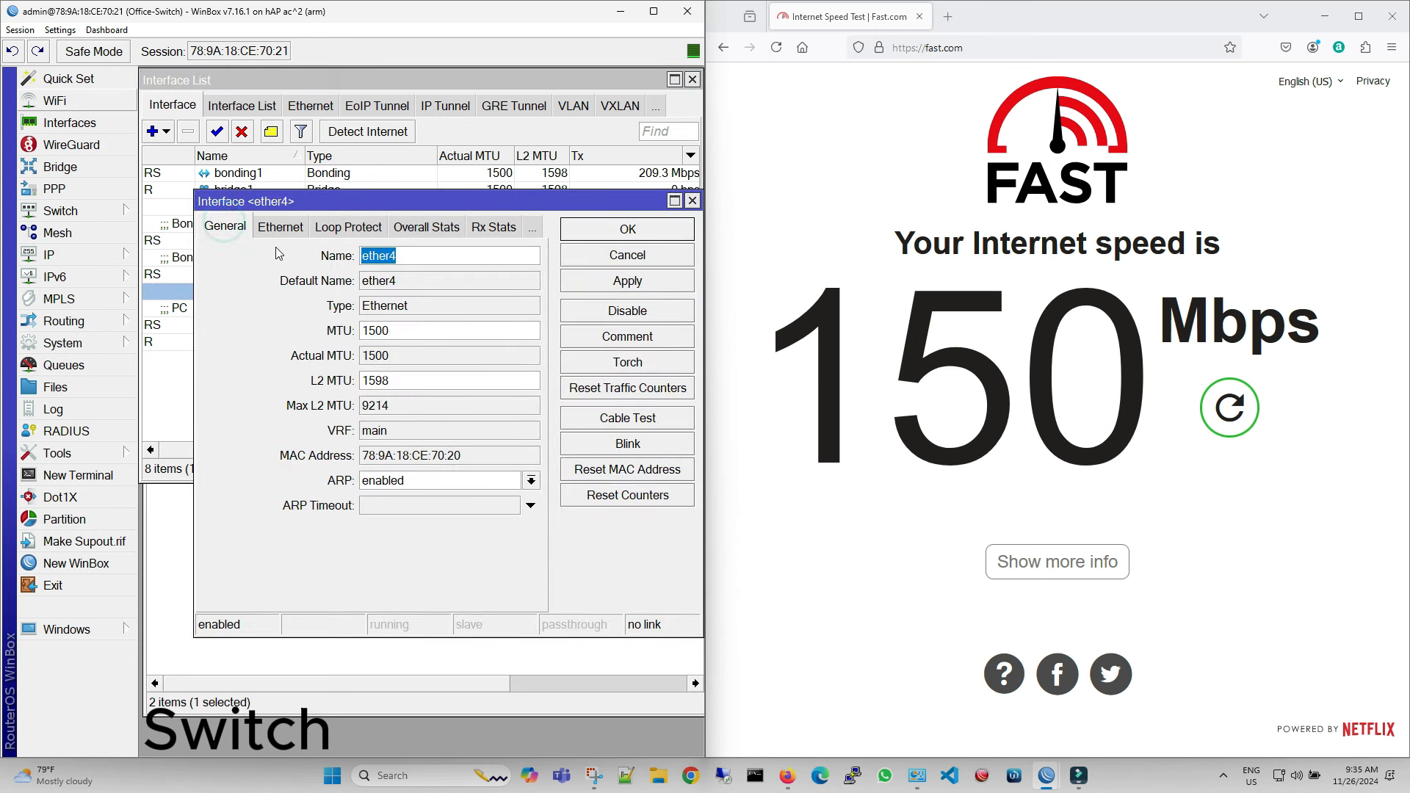
click(608, 345)
key(ctrl+v)
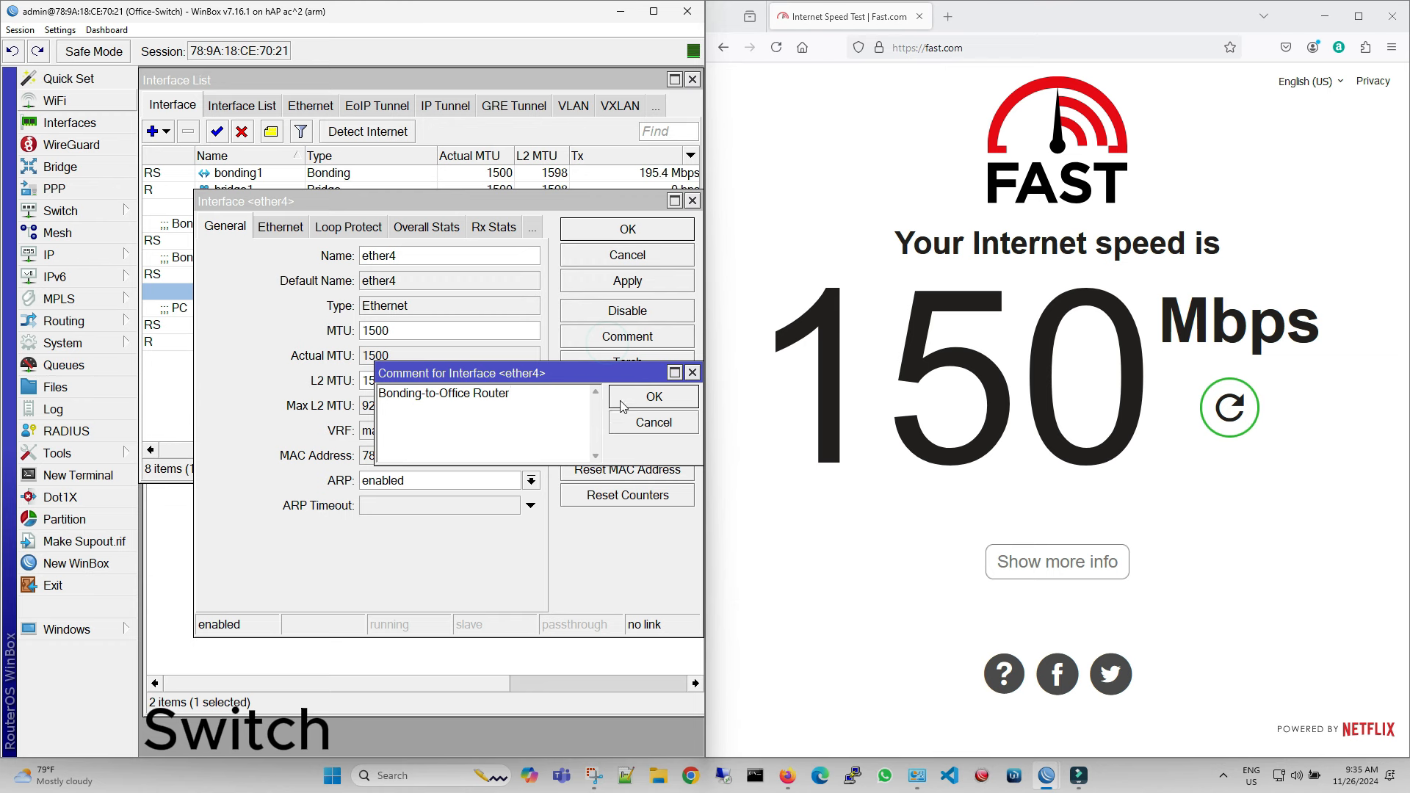
click(620, 405)
- Turn off Auto Negotiation for the switch's ether4, set its speed to 100M baseT full, and save the interface
click(280, 227)
click(339, 313)
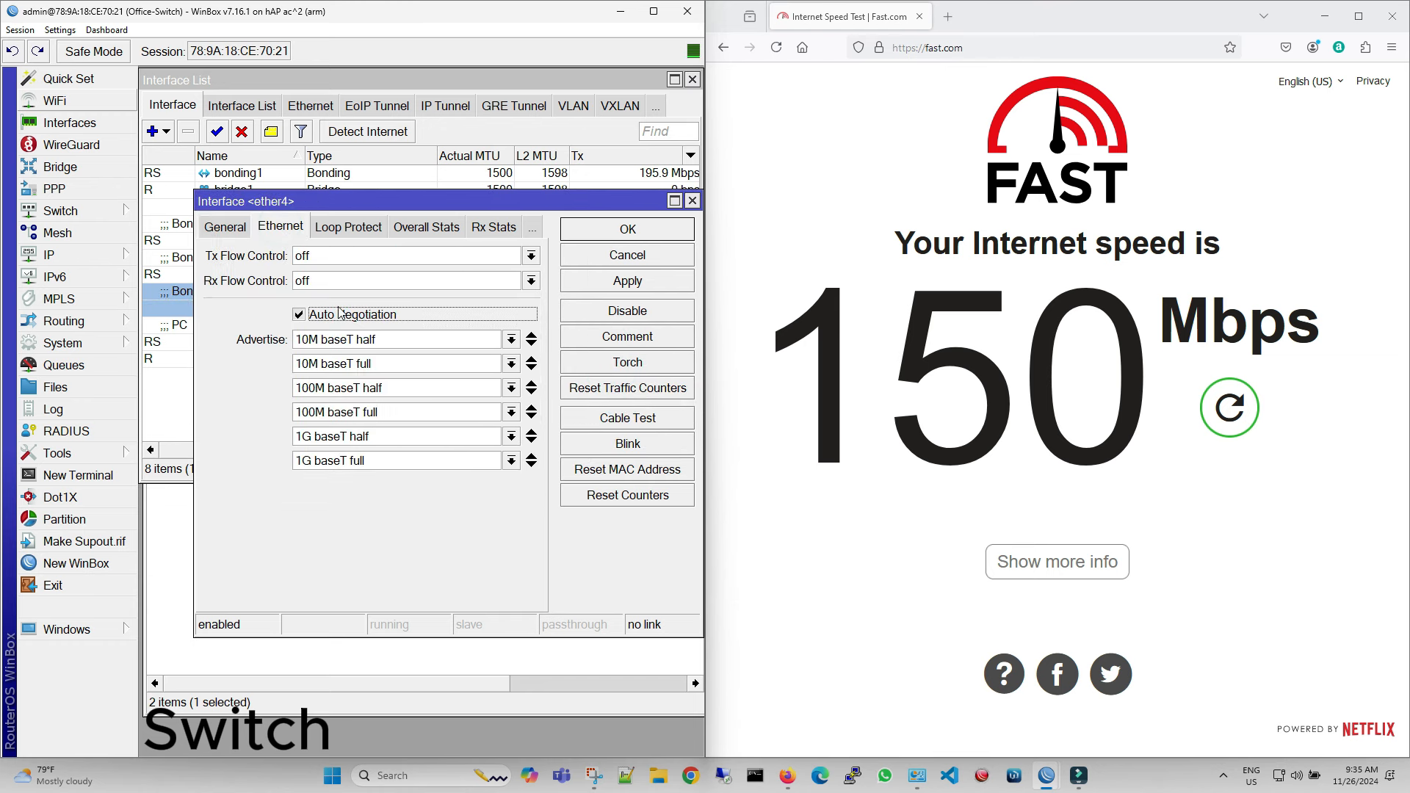
click(339, 313)
click(340, 313)
click(339, 313)
click(342, 336)
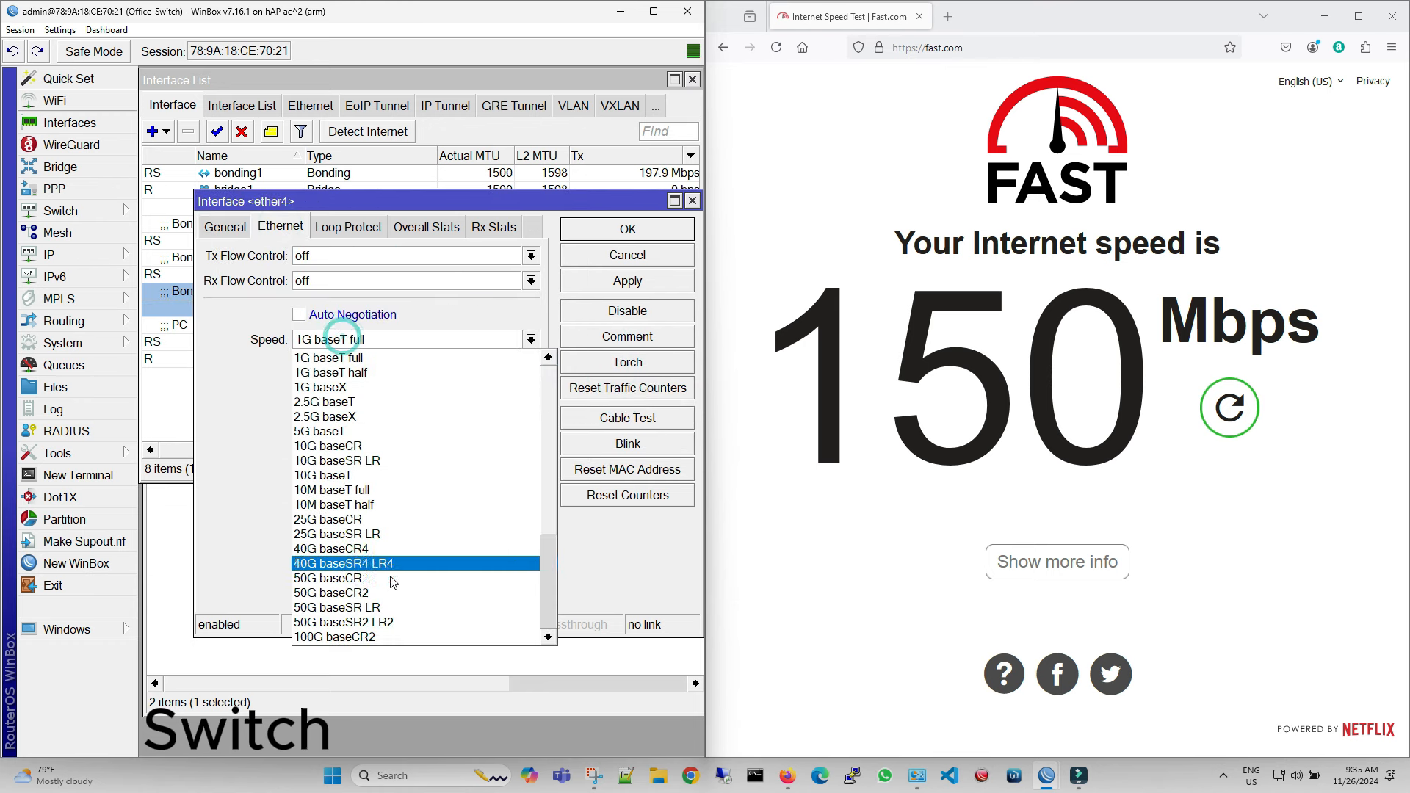
scroll(393, 582, down, 4)
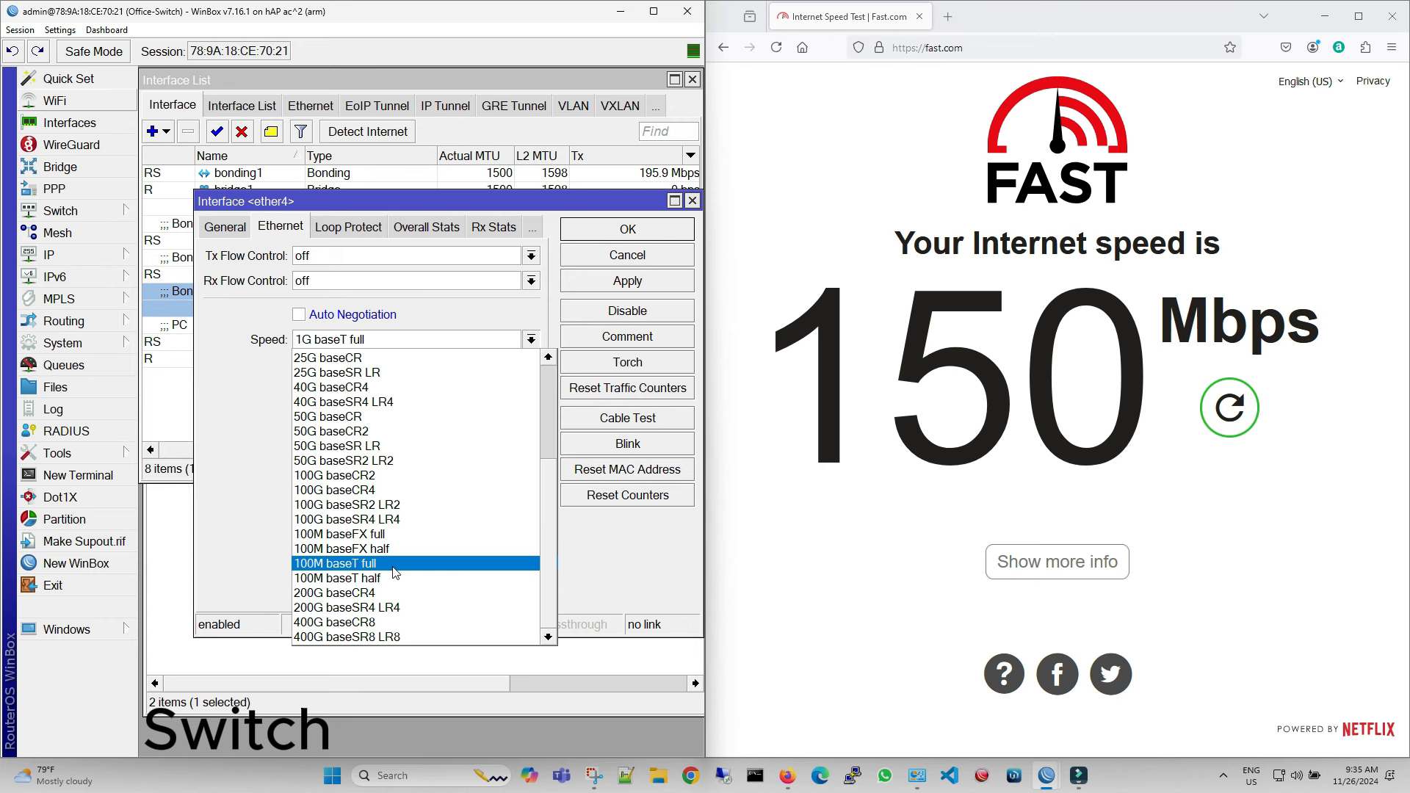
click(392, 564)
click(641, 280)
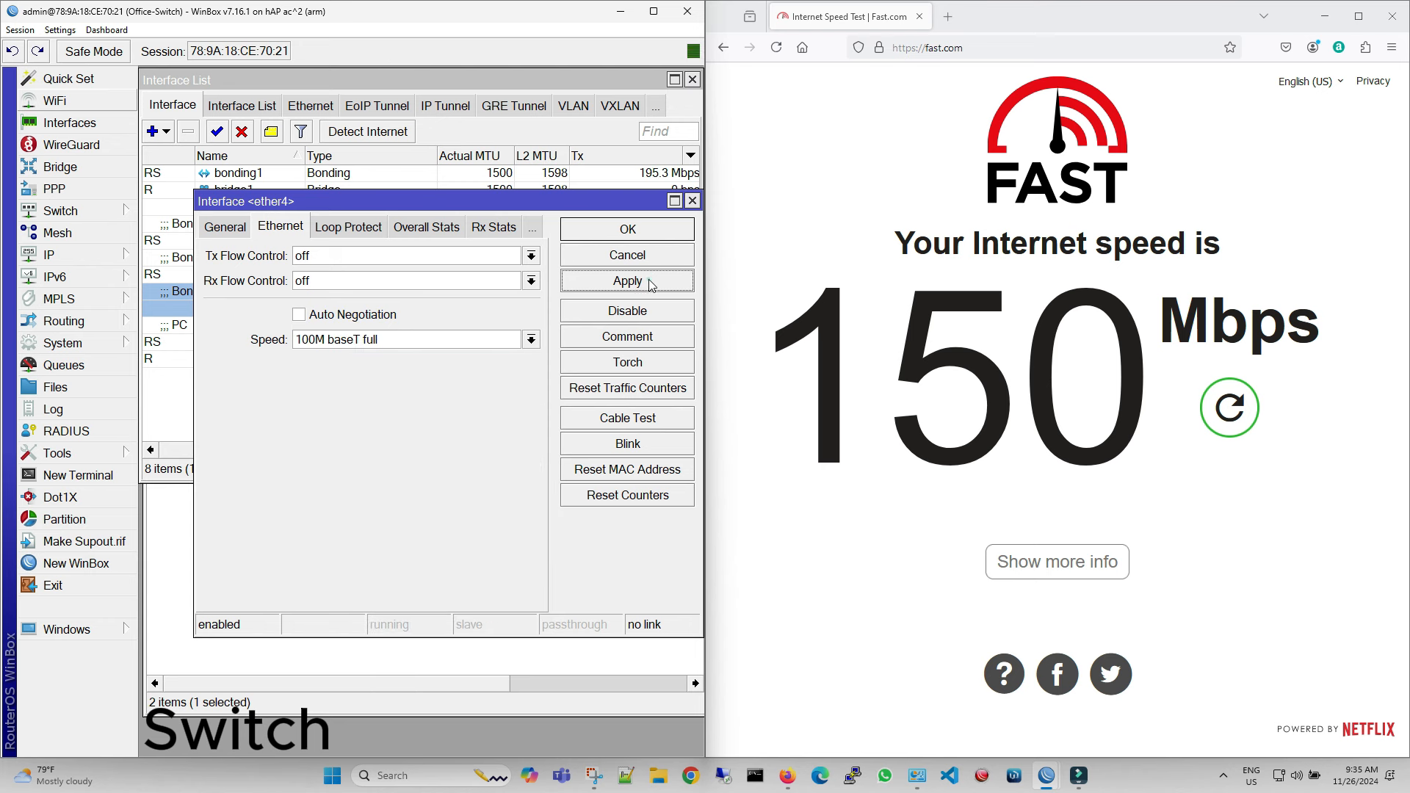
click(664, 230)
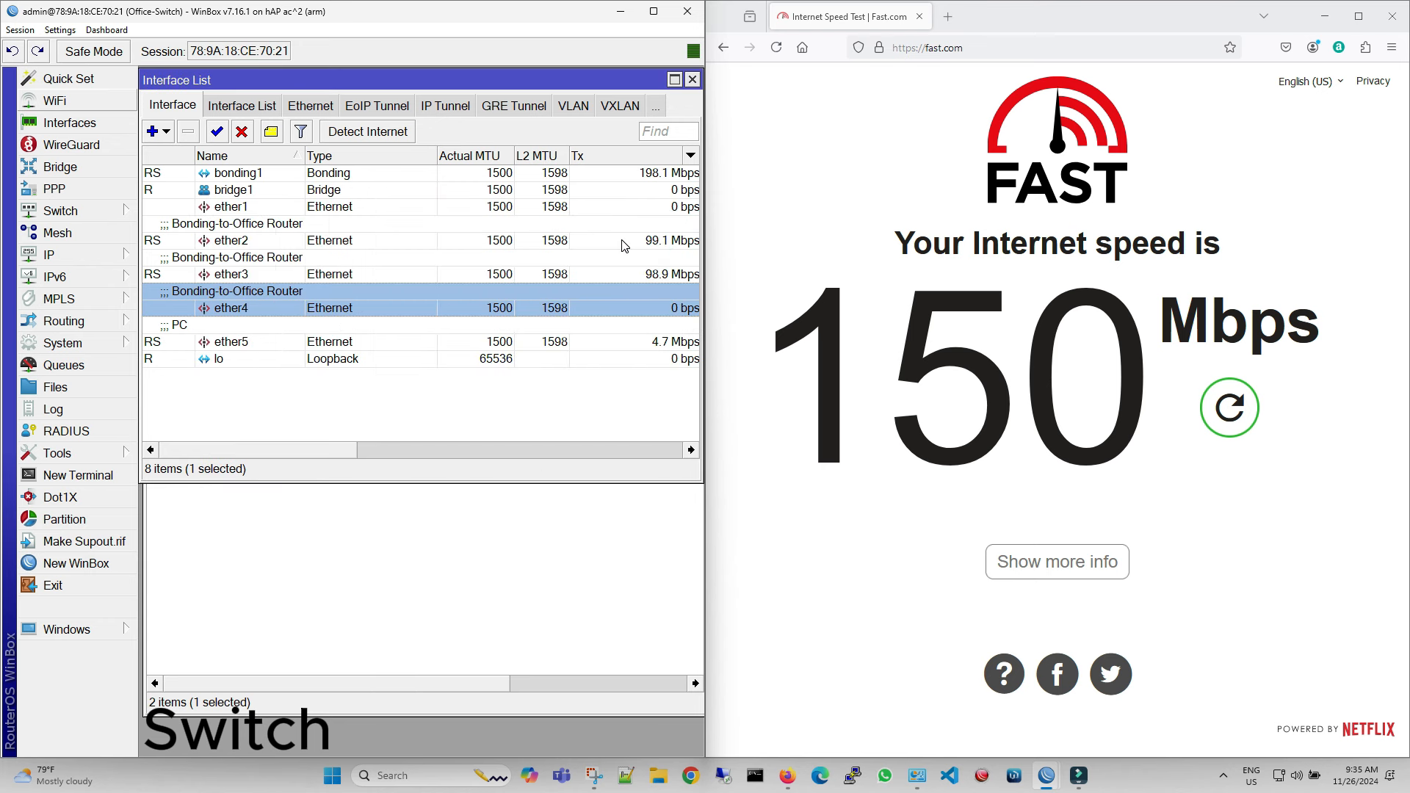
- Add ether4 as a third slave of the switch's bonding1, save it, and close the Interface List
click(584, 100)
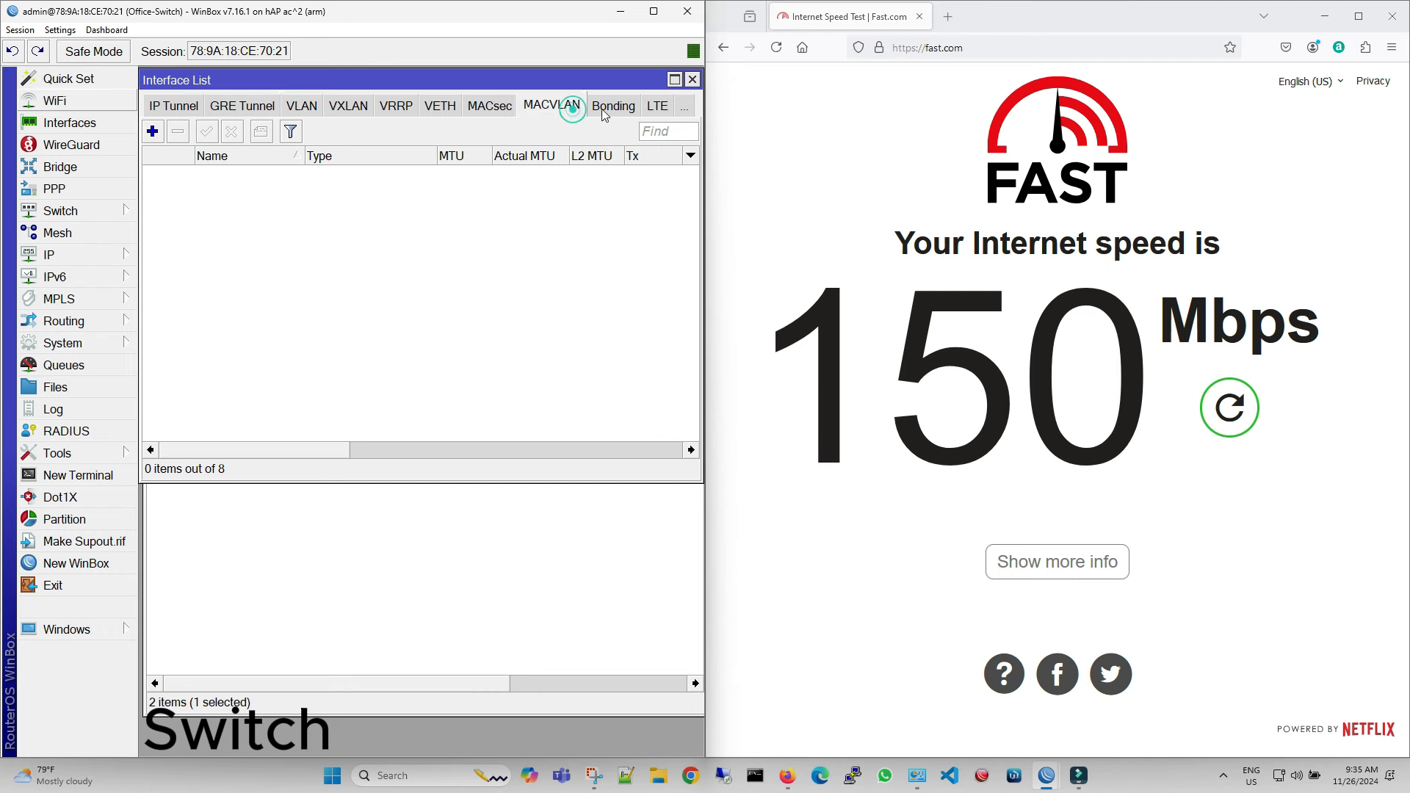
click(601, 106)
double_click(376, 175)
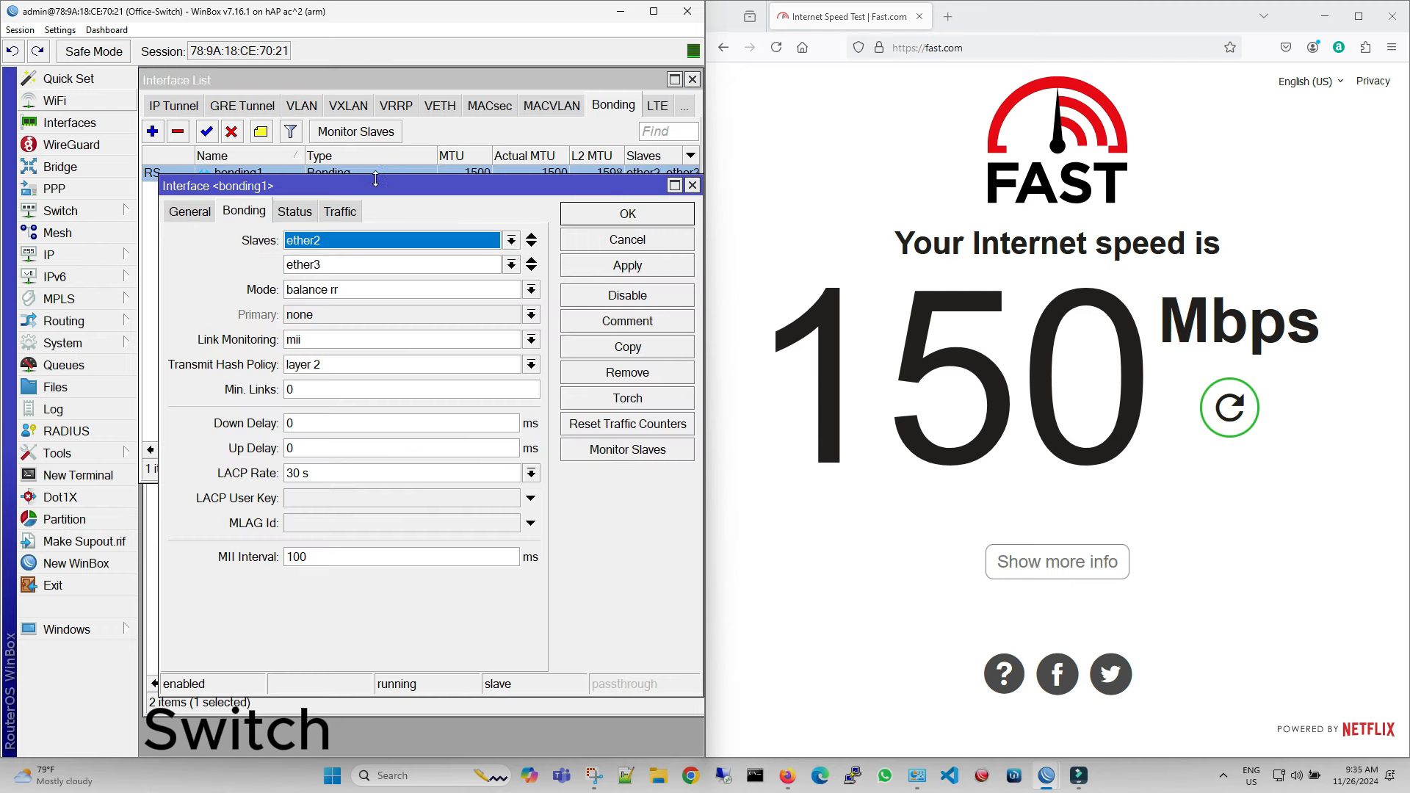
click(531, 268)
click(513, 289)
click(476, 366)
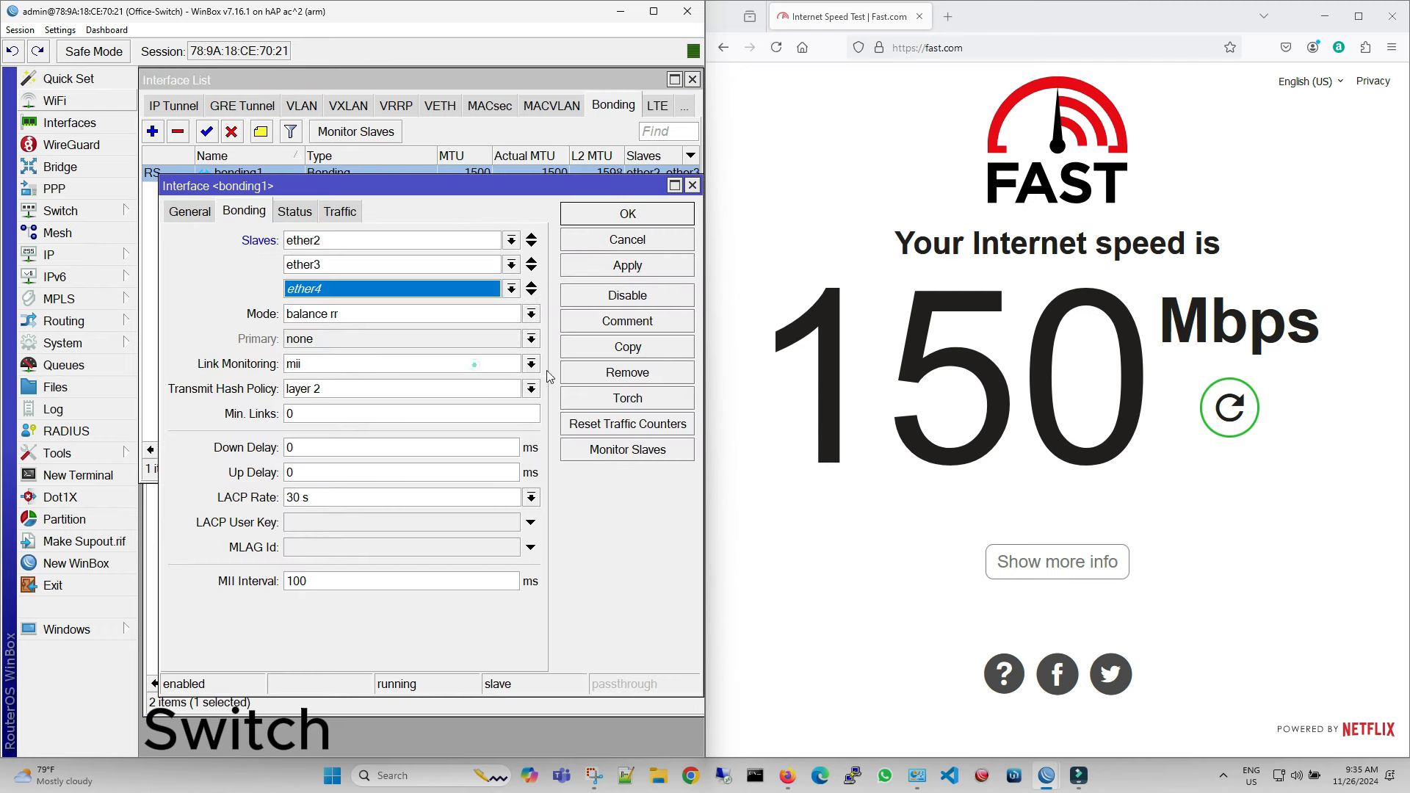
click(628, 266)
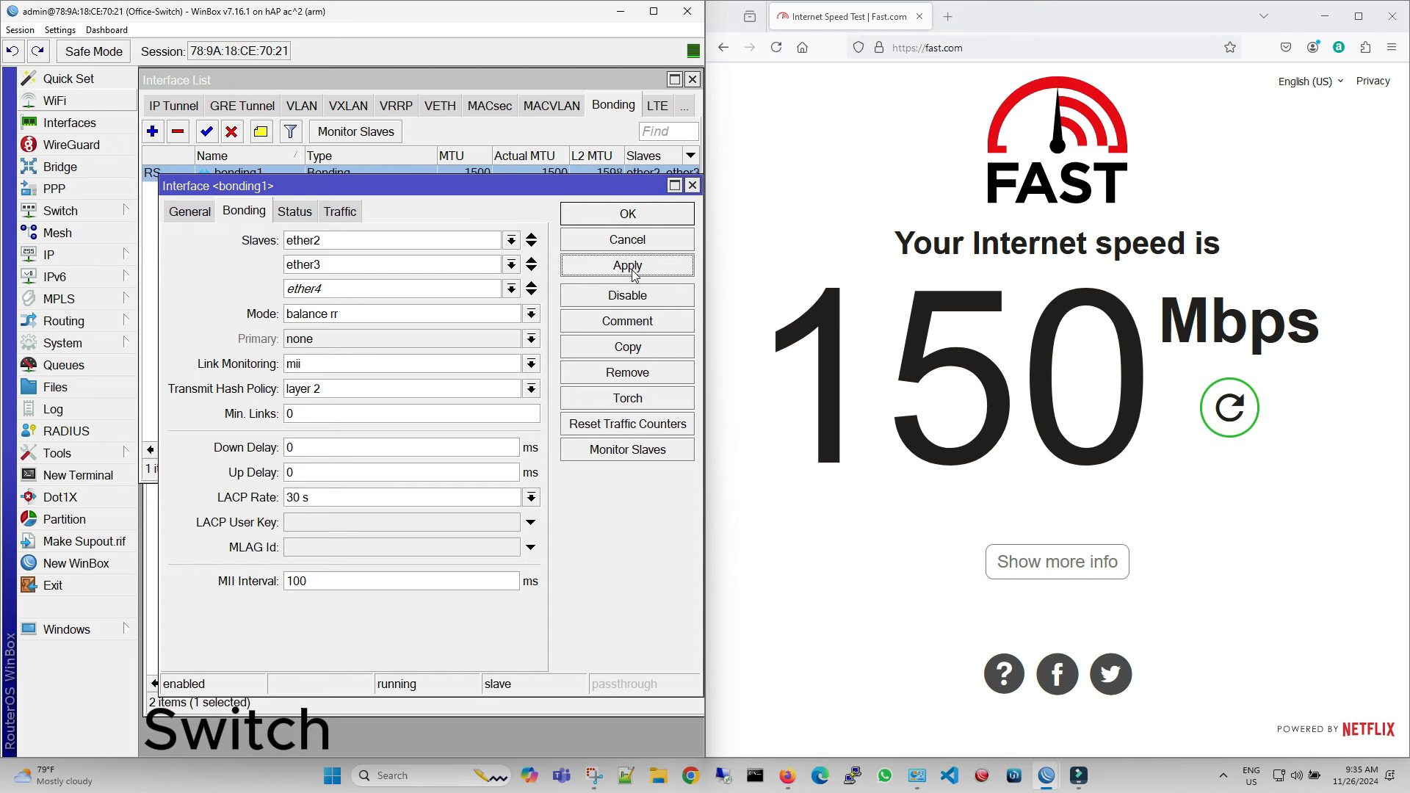
click(628, 215)
click(693, 79)
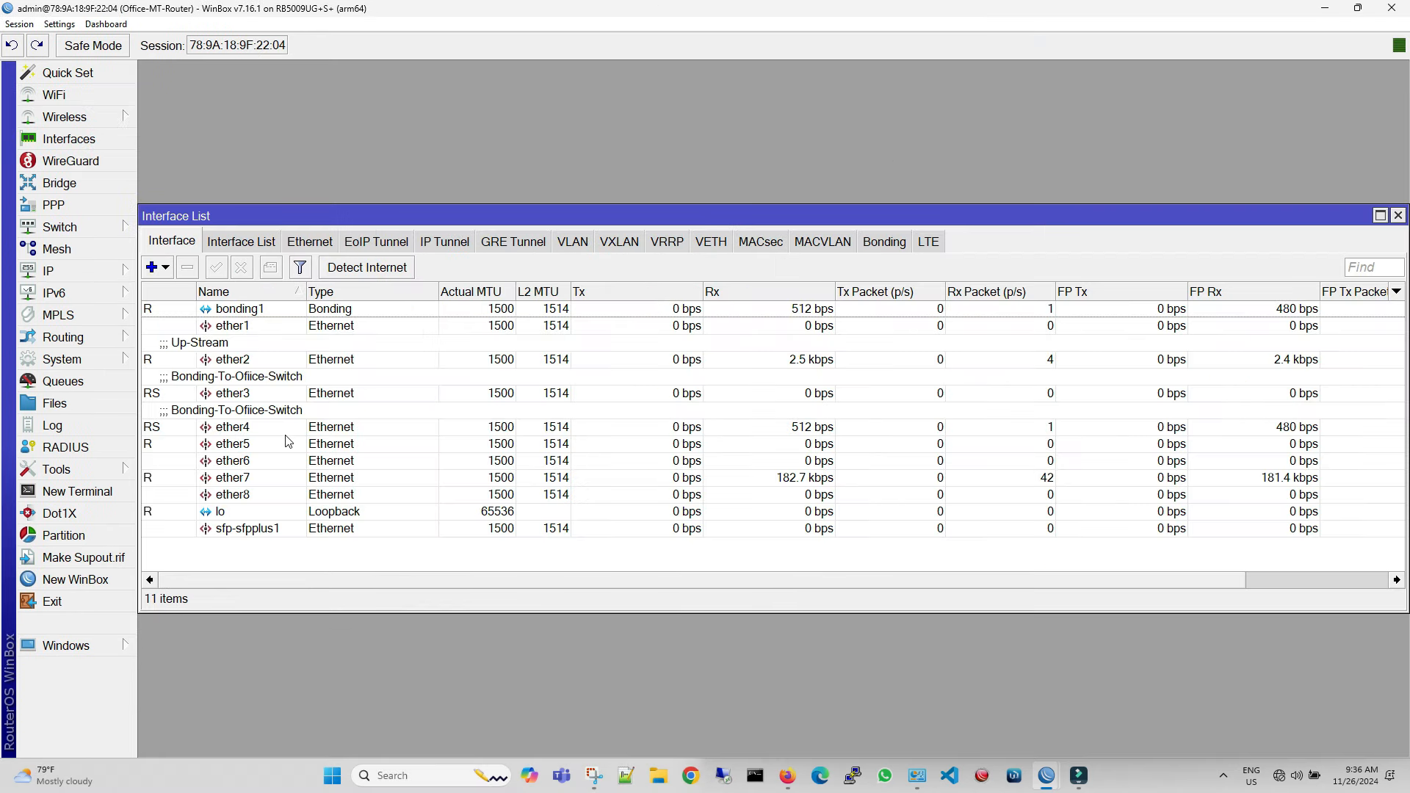
- On the office router, copy the comment text of the ether4 interface and close its dialogs
double_click(279, 409)
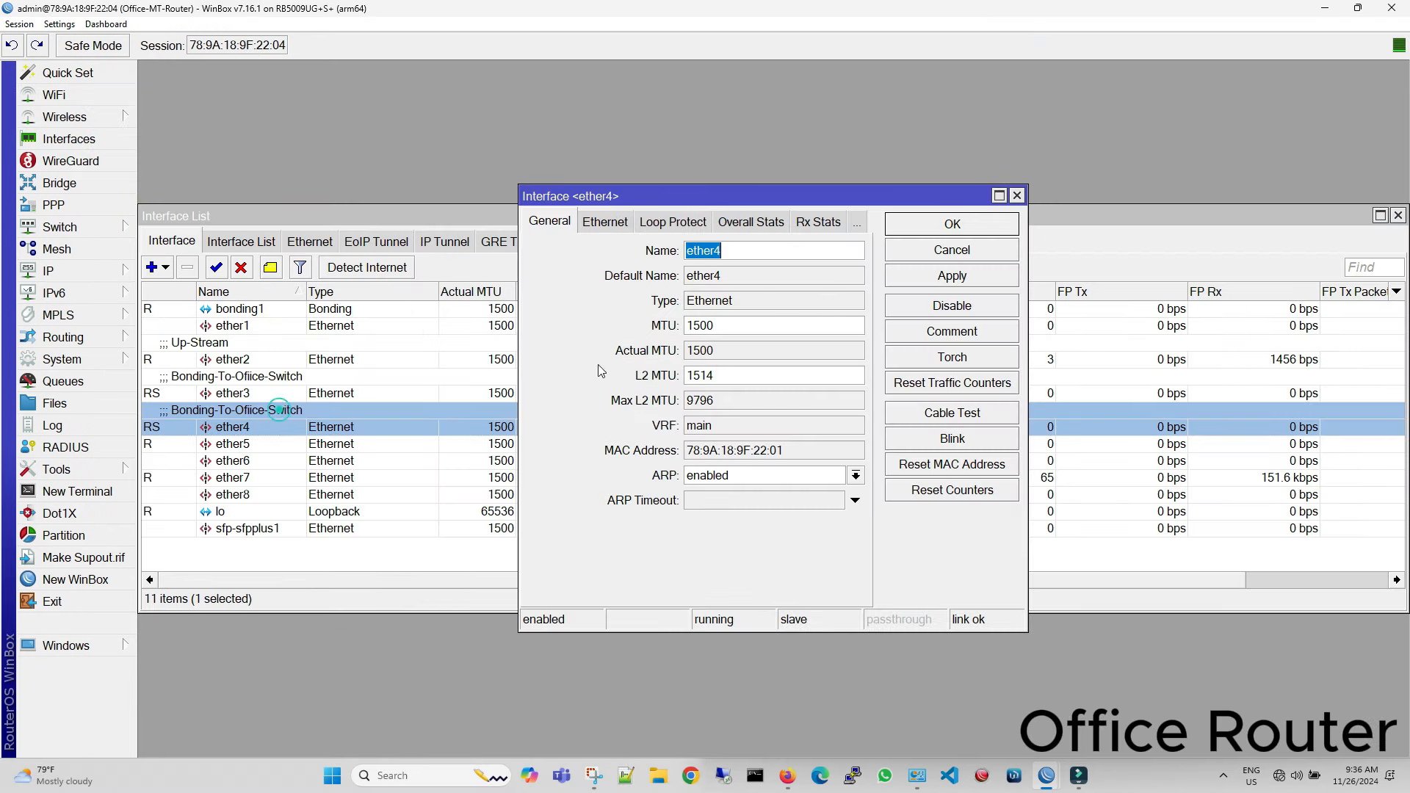
click(951, 331)
key(ctrl+c)
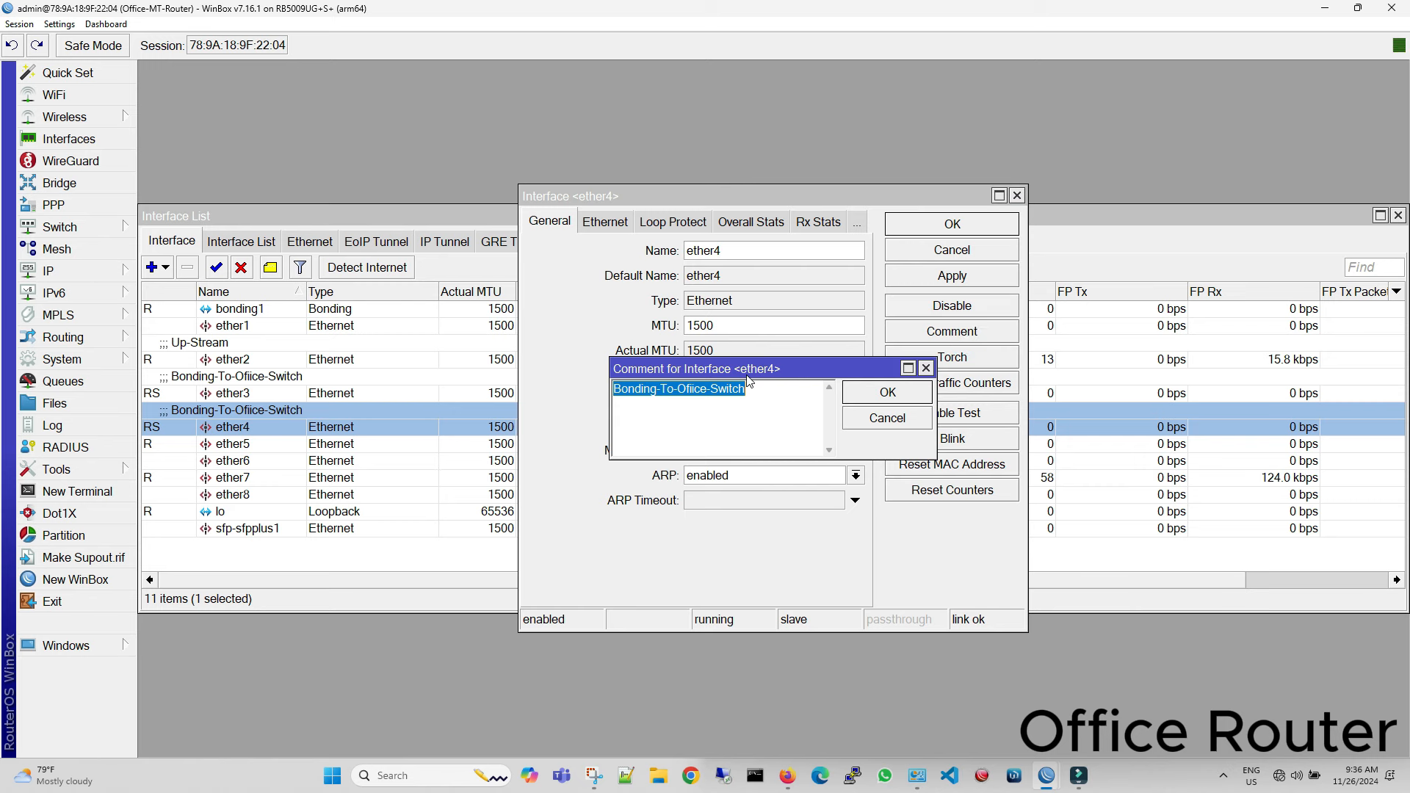
click(925, 367)
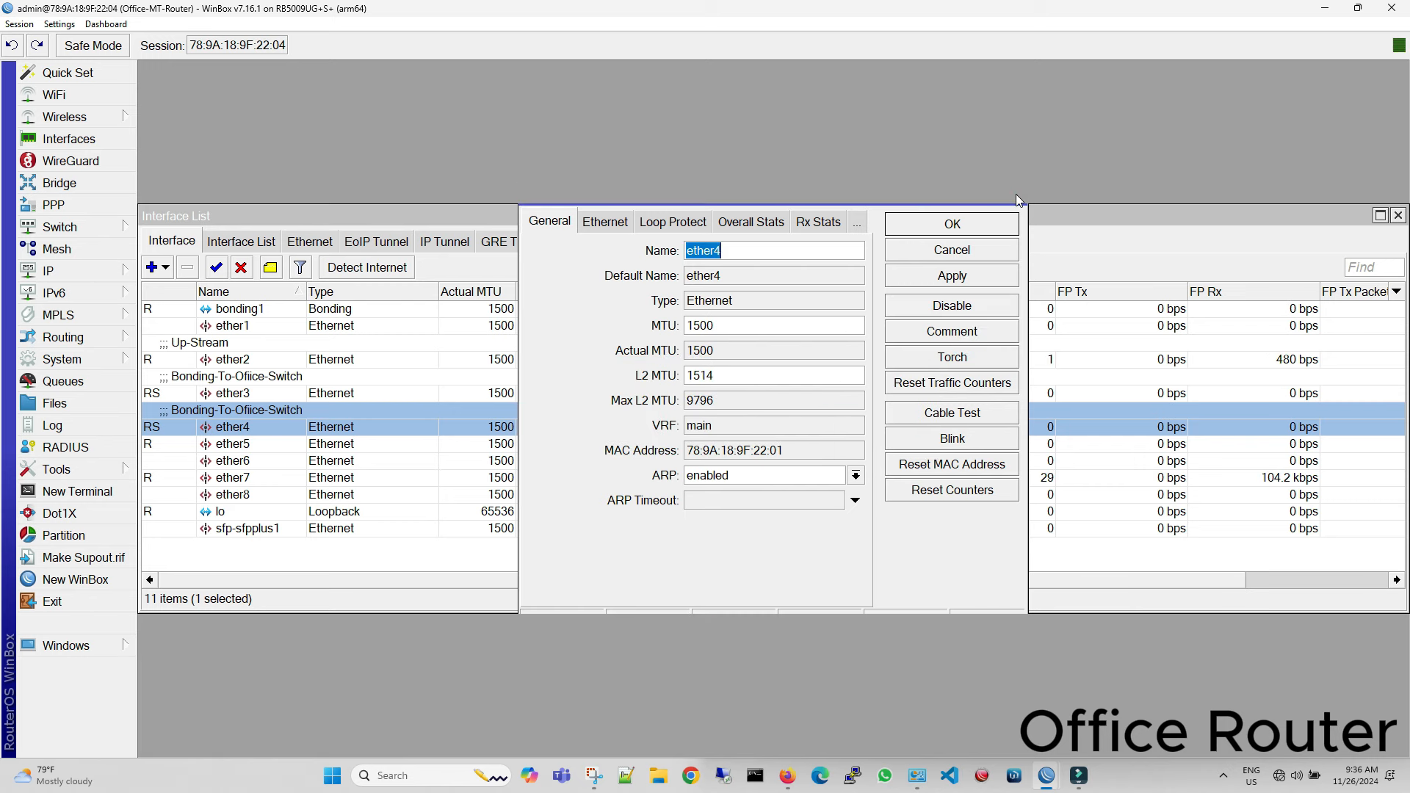
click(1016, 194)
- Set the comment of the office router's ether5 interface to the copied text "Bonding-To-Ofiice-Switch"
double_click(229, 445)
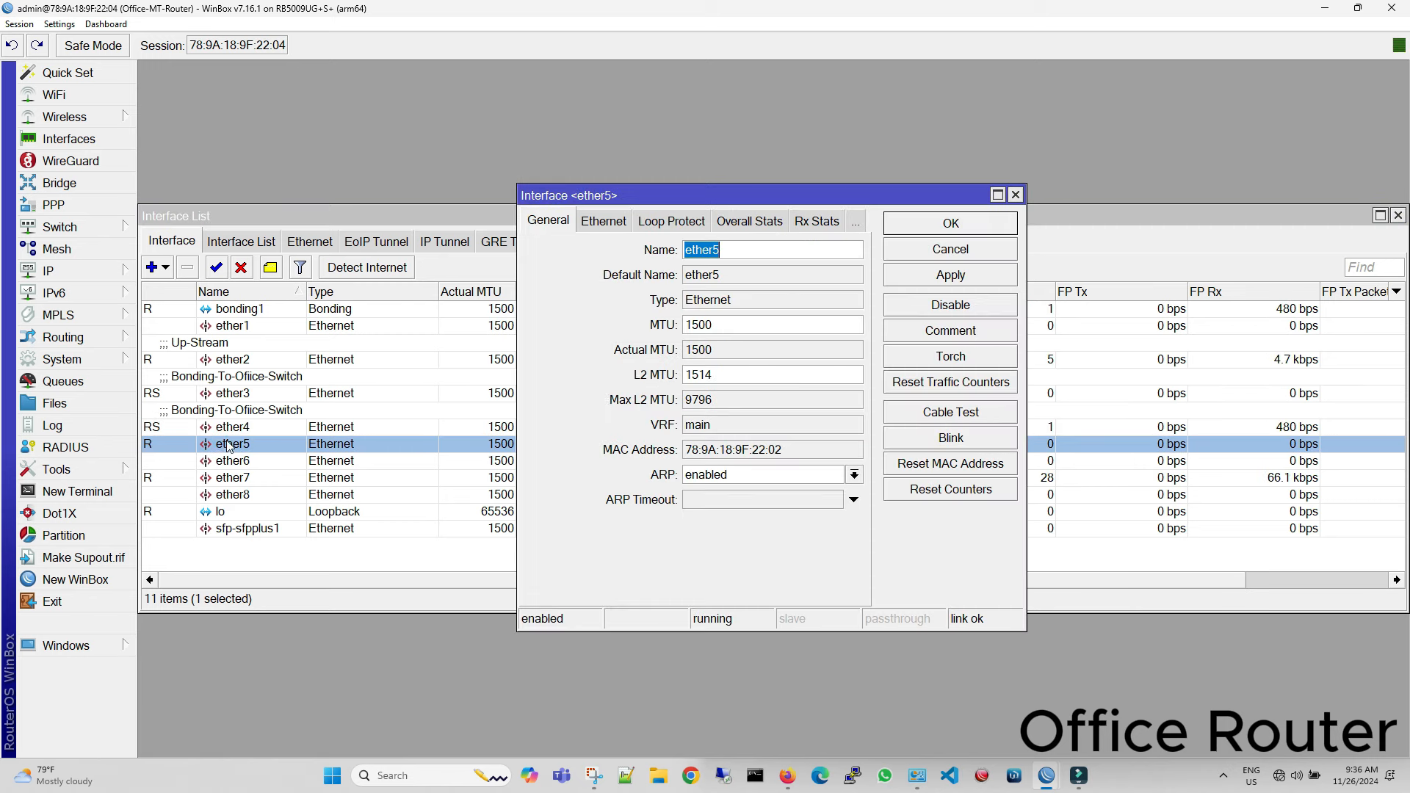
click(947, 331)
key(ctrl+v)
click(881, 392)
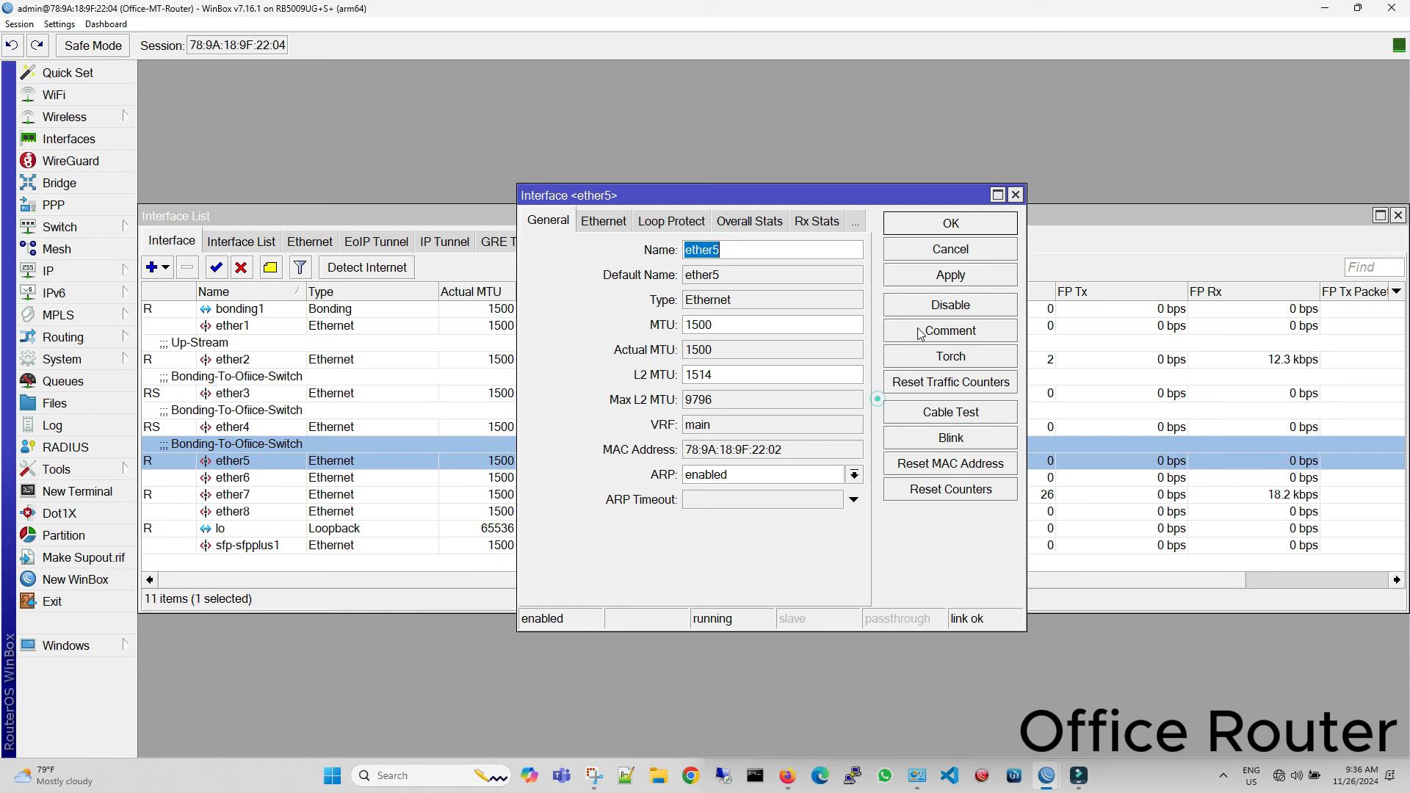
- Turn off Auto Negotiation for the office router's ether5, set its speed to 100M baseT full, and save the interface
click(602, 221)
click(670, 310)
click(672, 333)
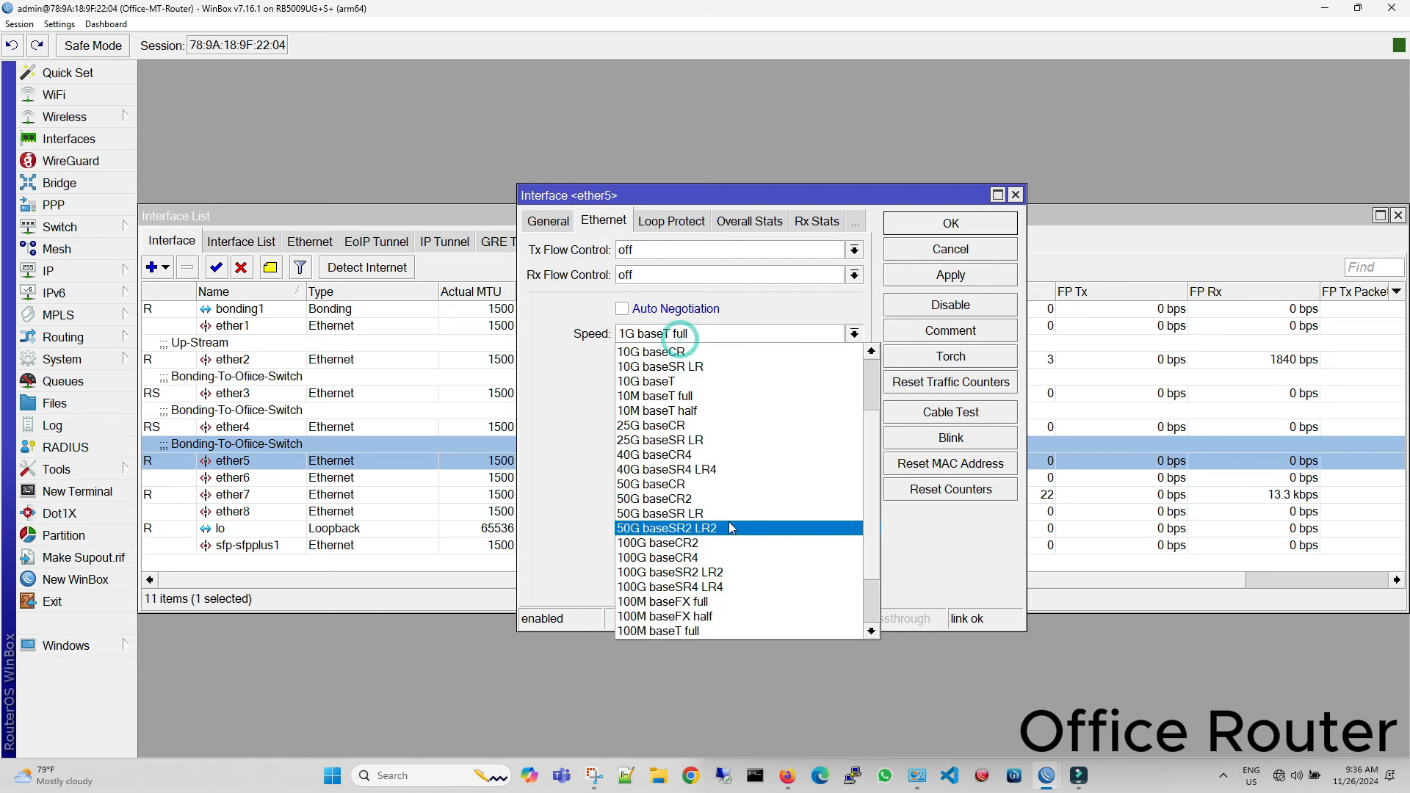
scroll(723, 543, down, 3)
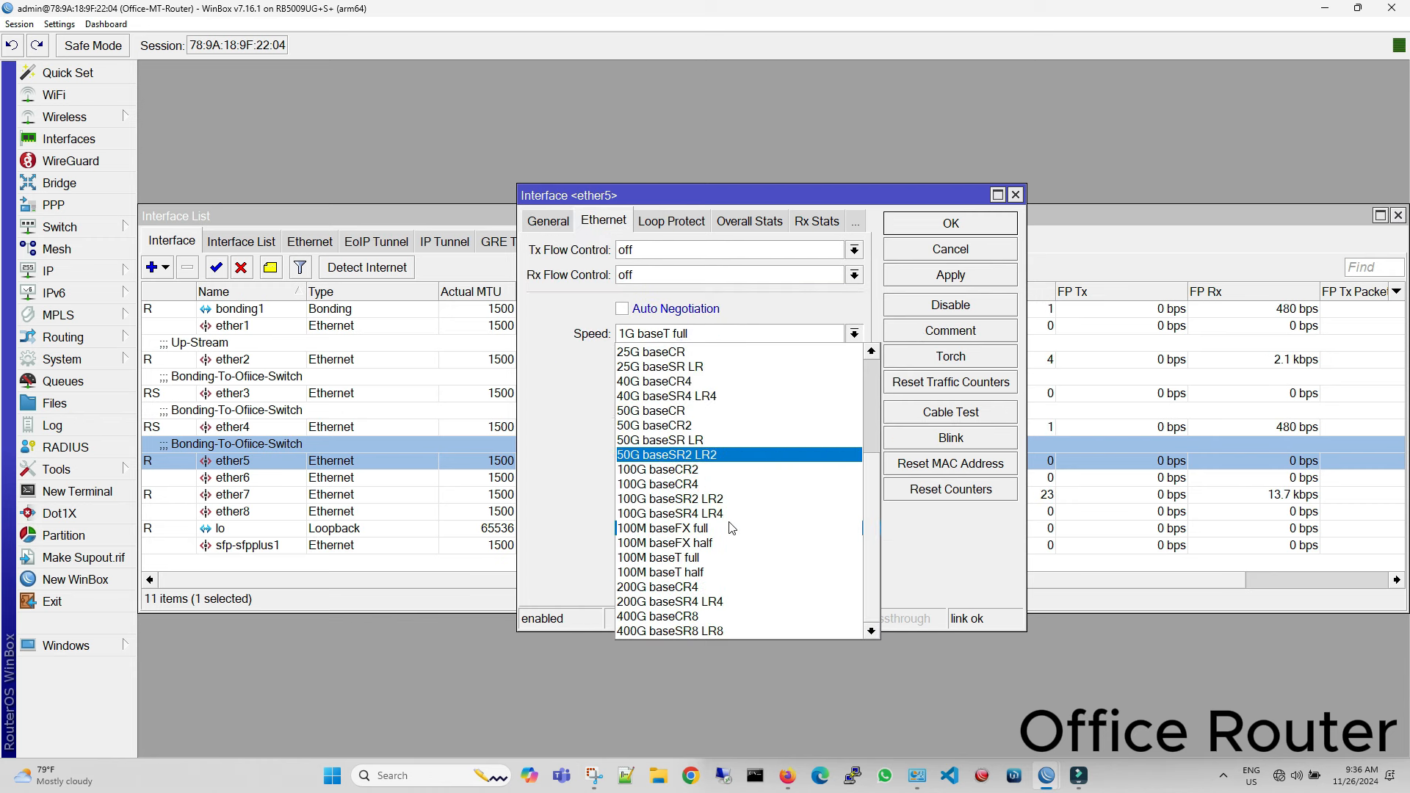
click(720, 563)
click(981, 278)
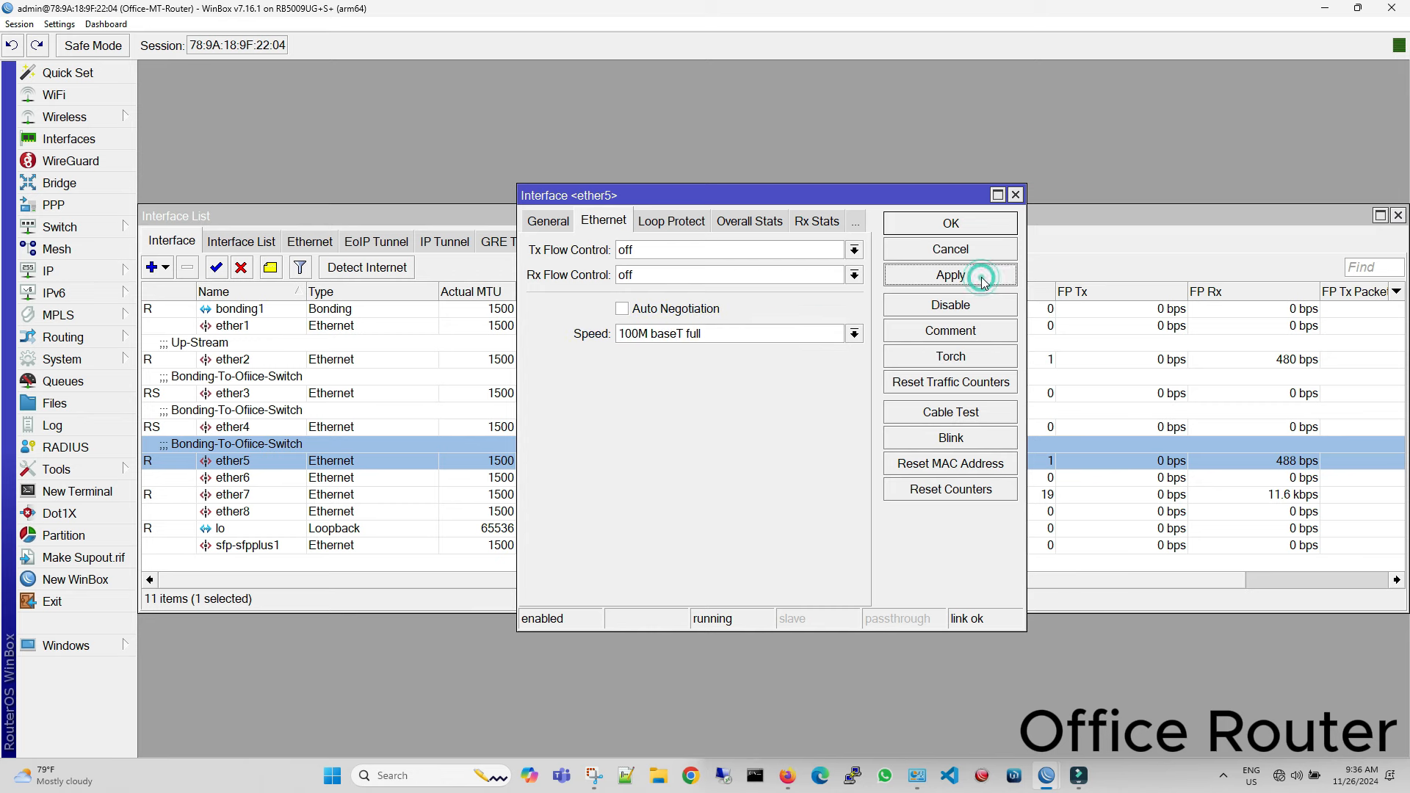
click(979, 224)
- Add ether5 as a third slave of the office router's bonding1 and save the bonding interface
click(884, 240)
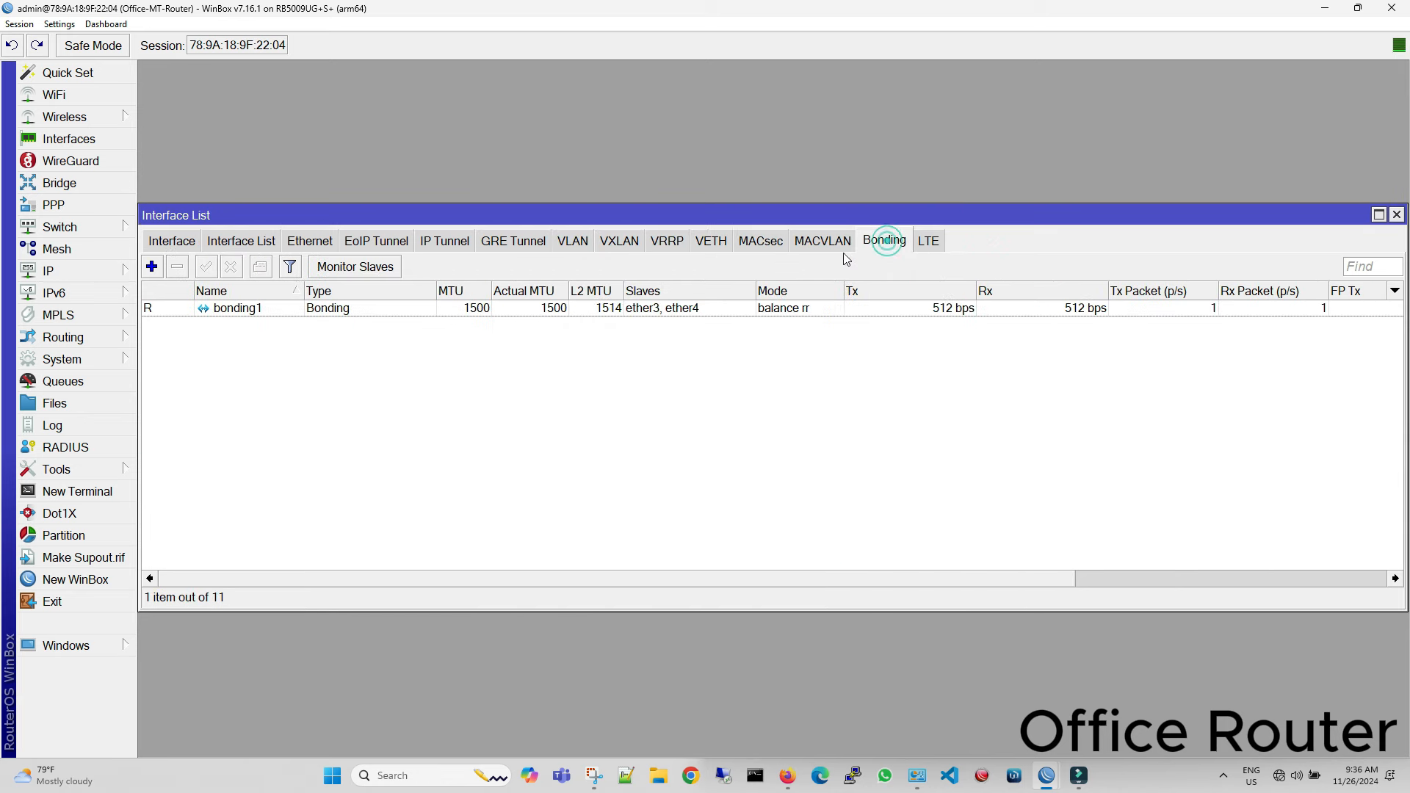
double_click(727, 307)
click(614, 223)
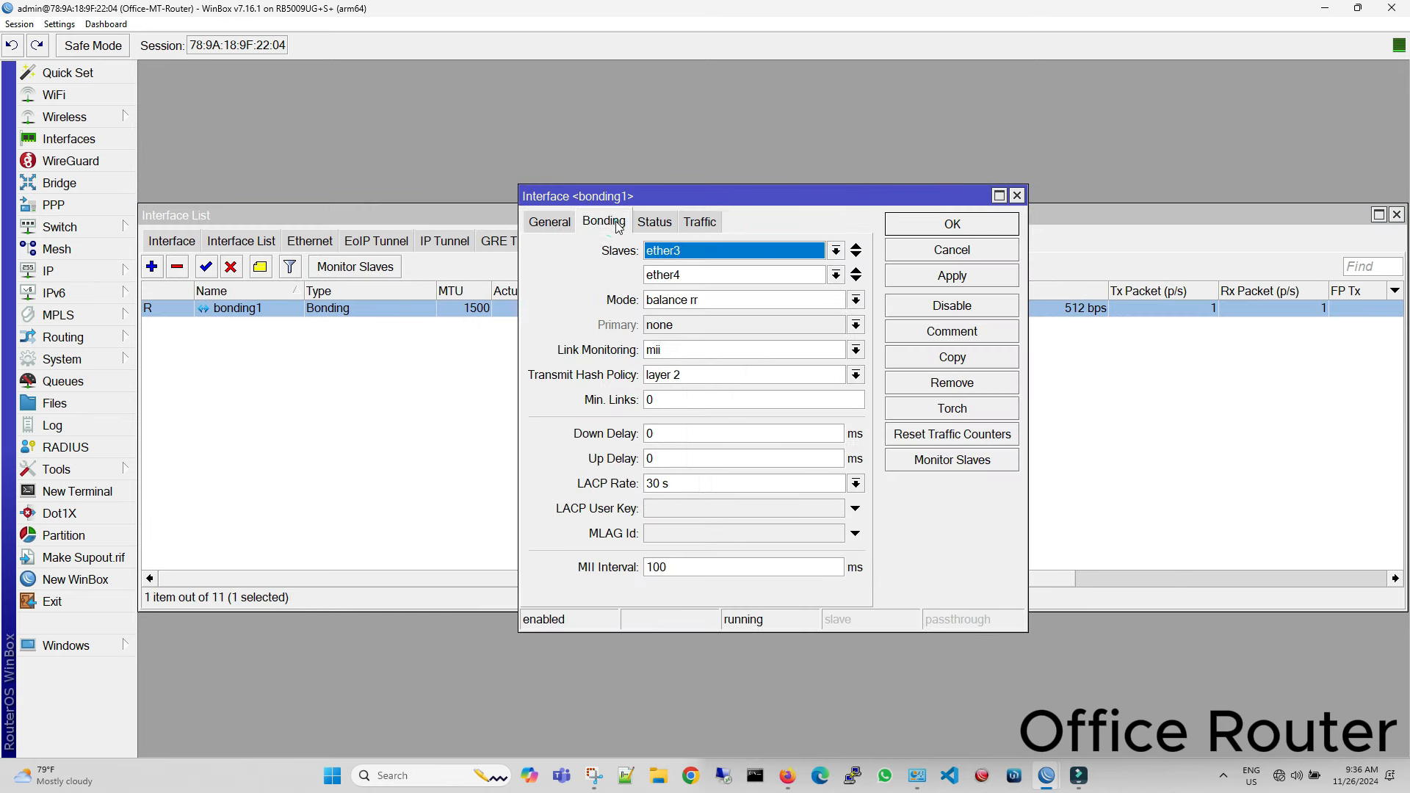
click(856, 279)
click(836, 299)
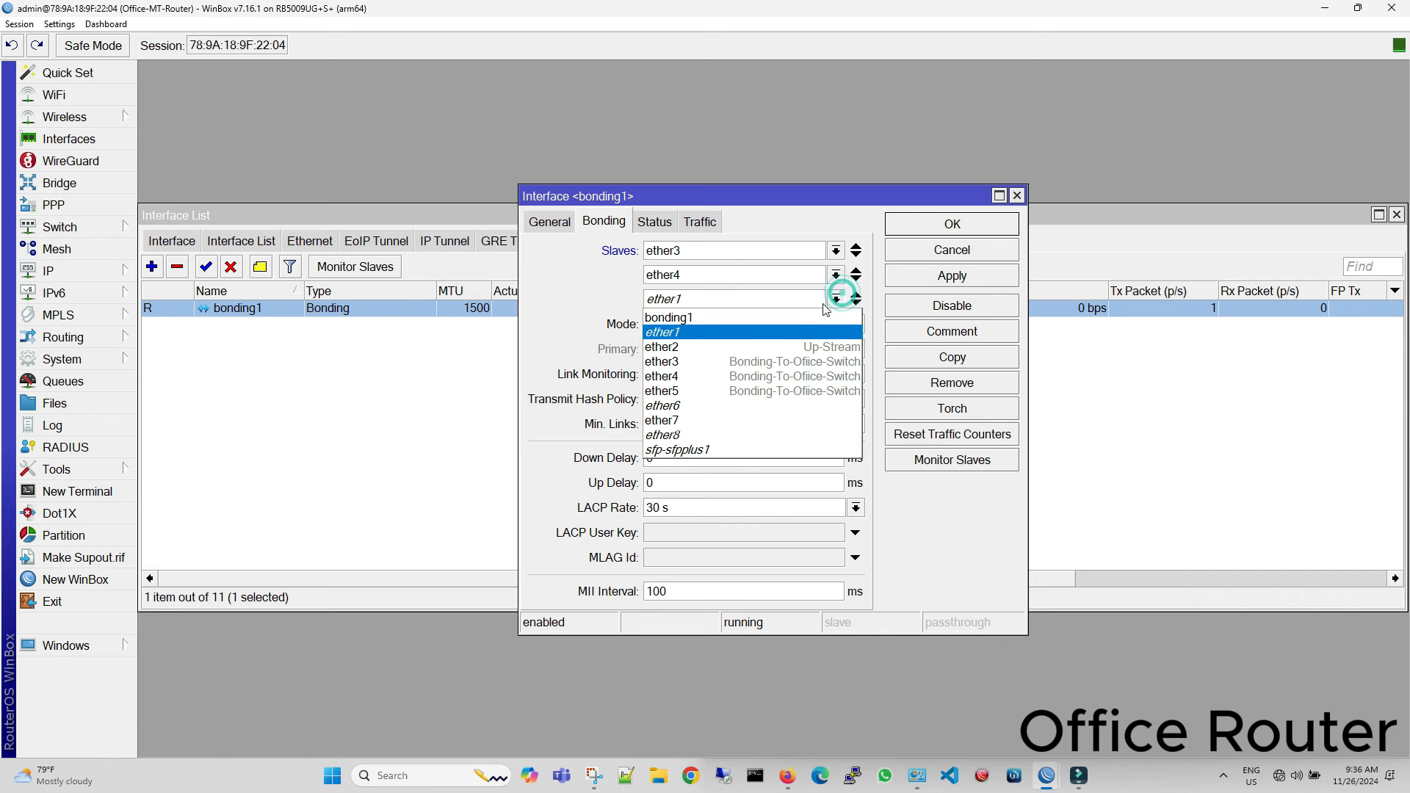
click(792, 393)
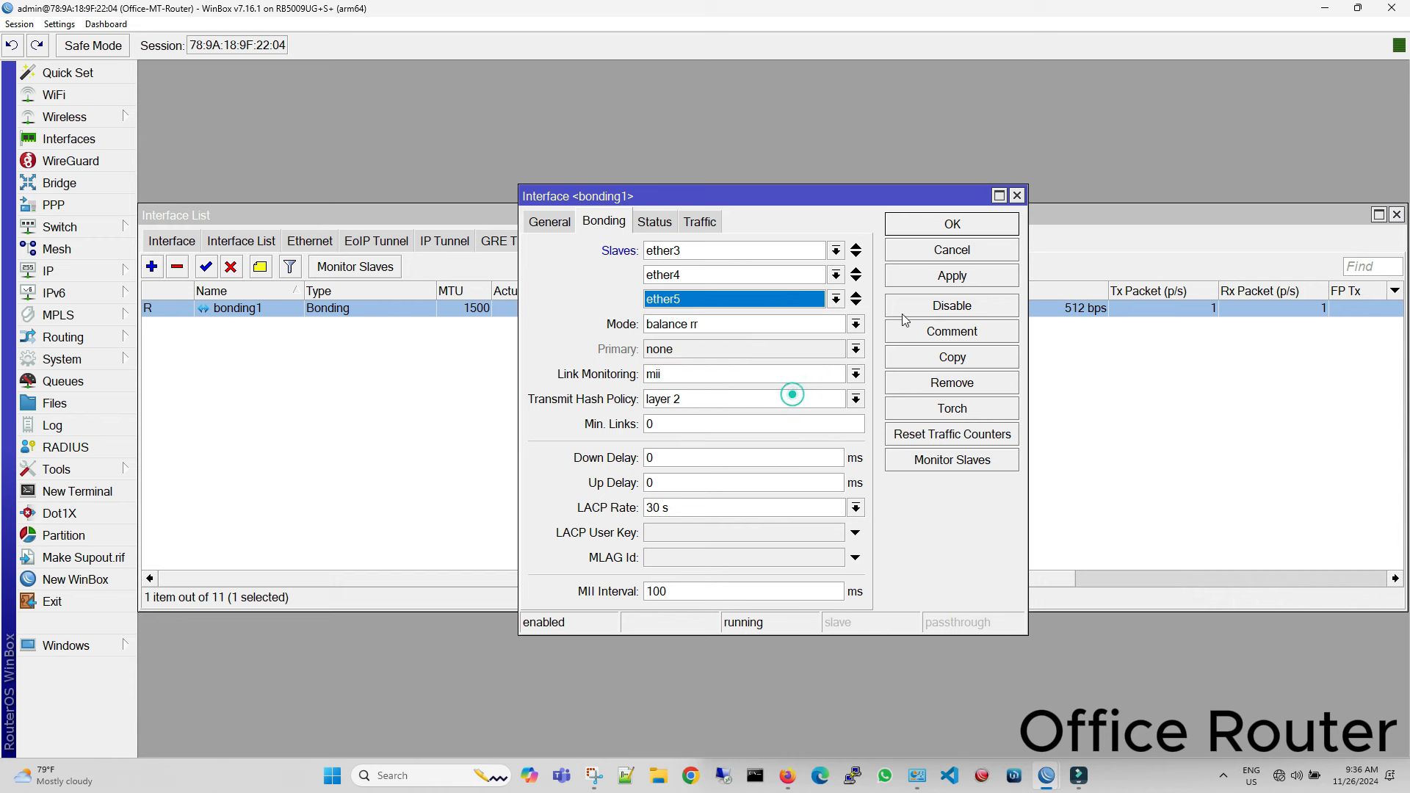
click(932, 284)
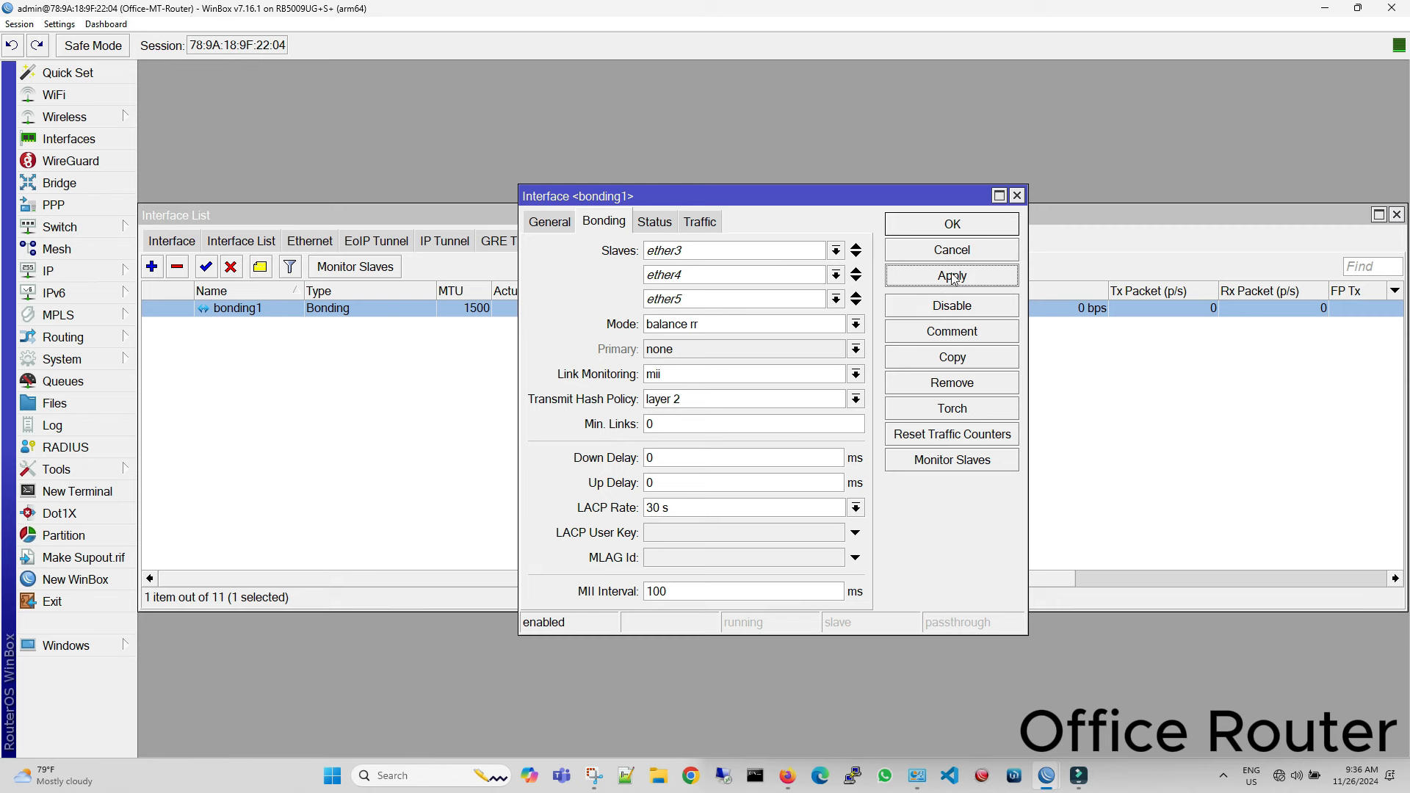
click(955, 226)
- Reopen the office router's ether5, disable Auto Negotiation again, set the speed to 100M baseT full, and save
click(197, 243)
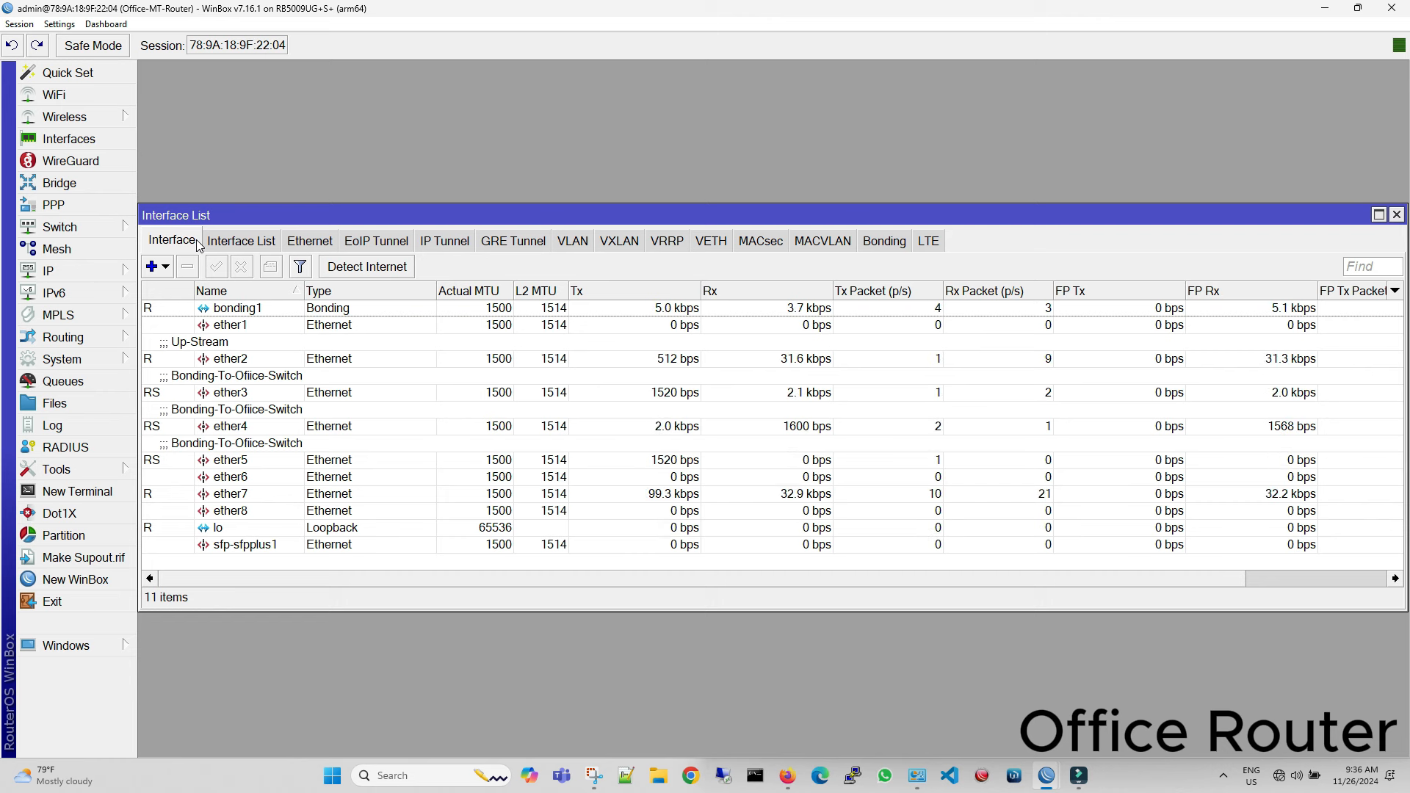
double_click(257, 461)
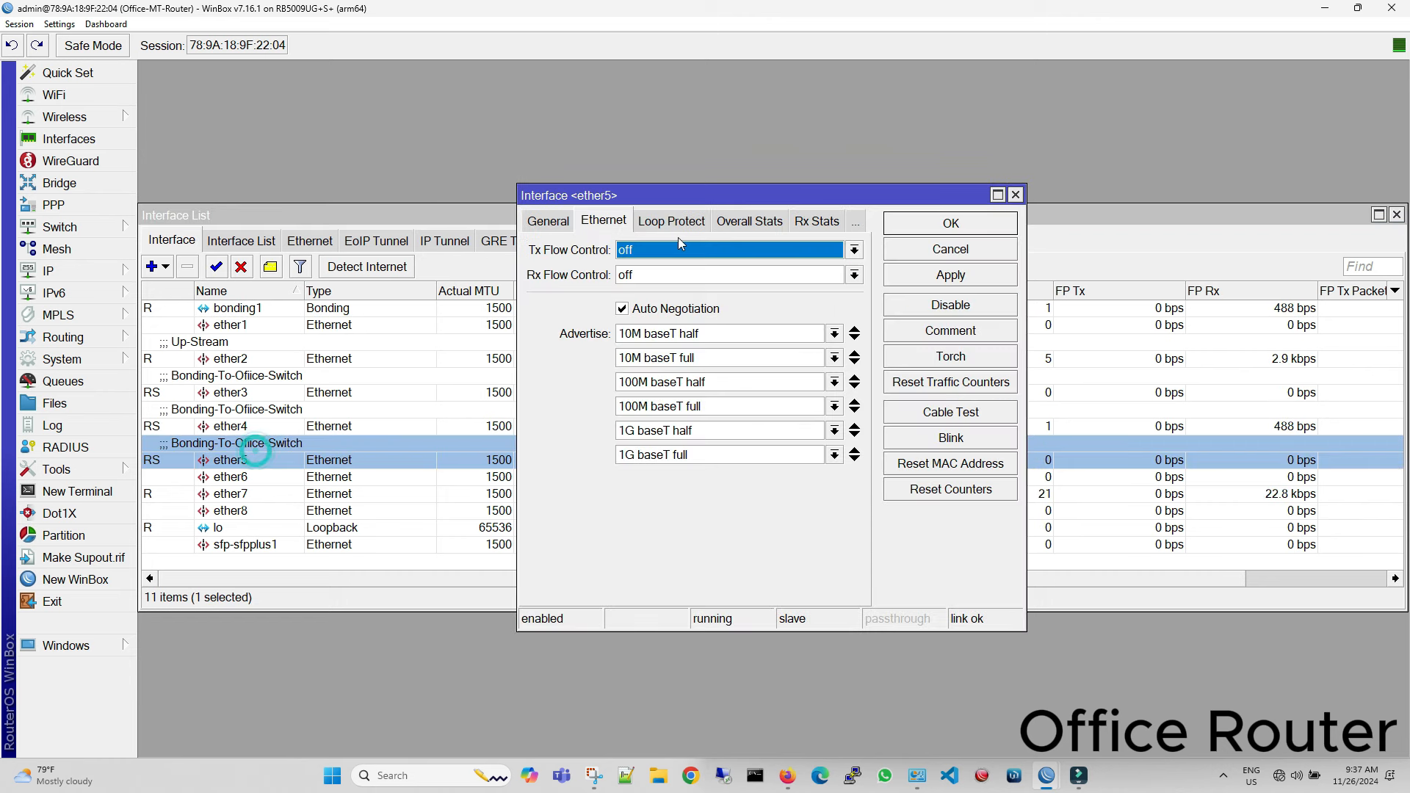
click(673, 312)
click(670, 334)
scroll(680, 359, down, 5)
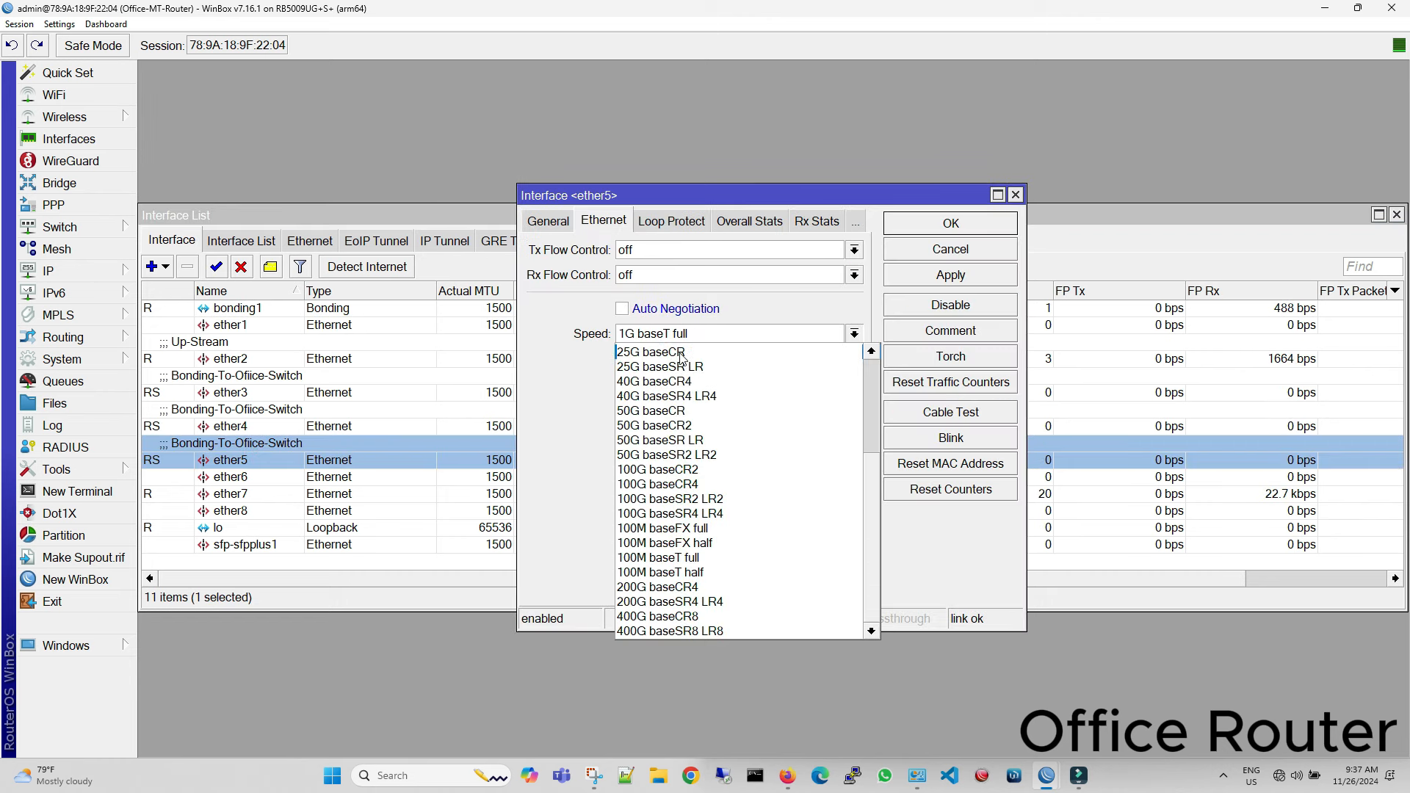
click(734, 557)
click(950, 274)
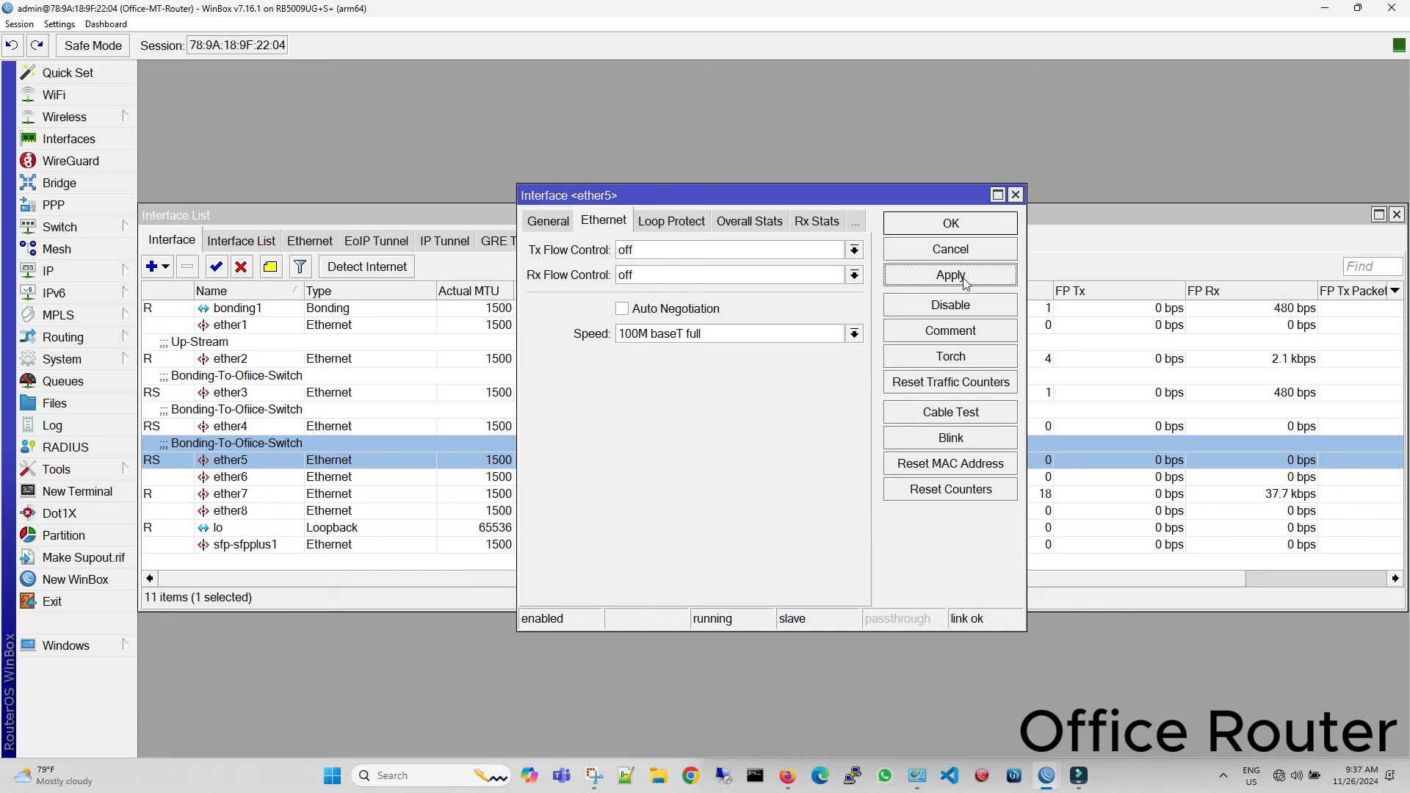
click(959, 224)
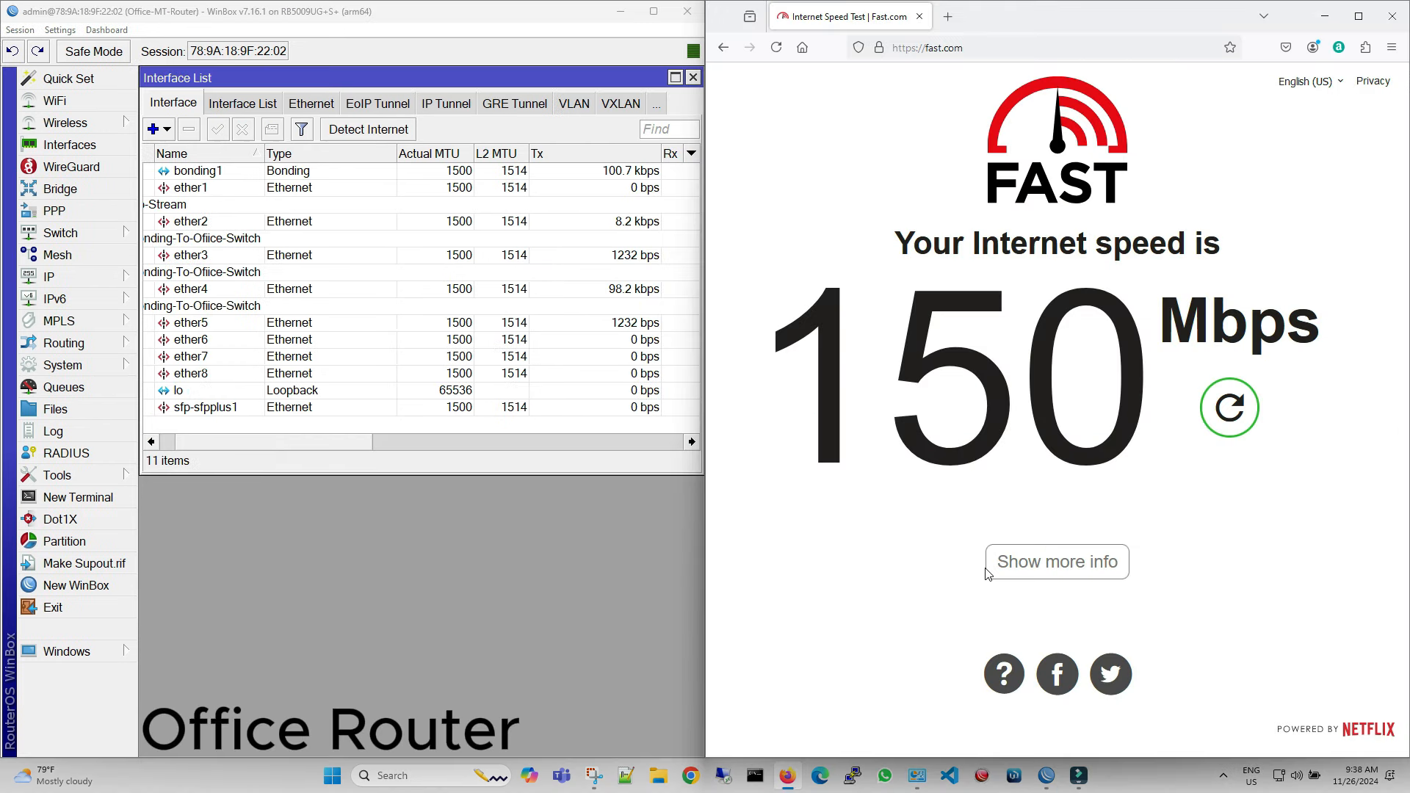
- Rerun the Fast.com internet speed test to check throughput over the three-link bond, and close the browser
click(1241, 431)
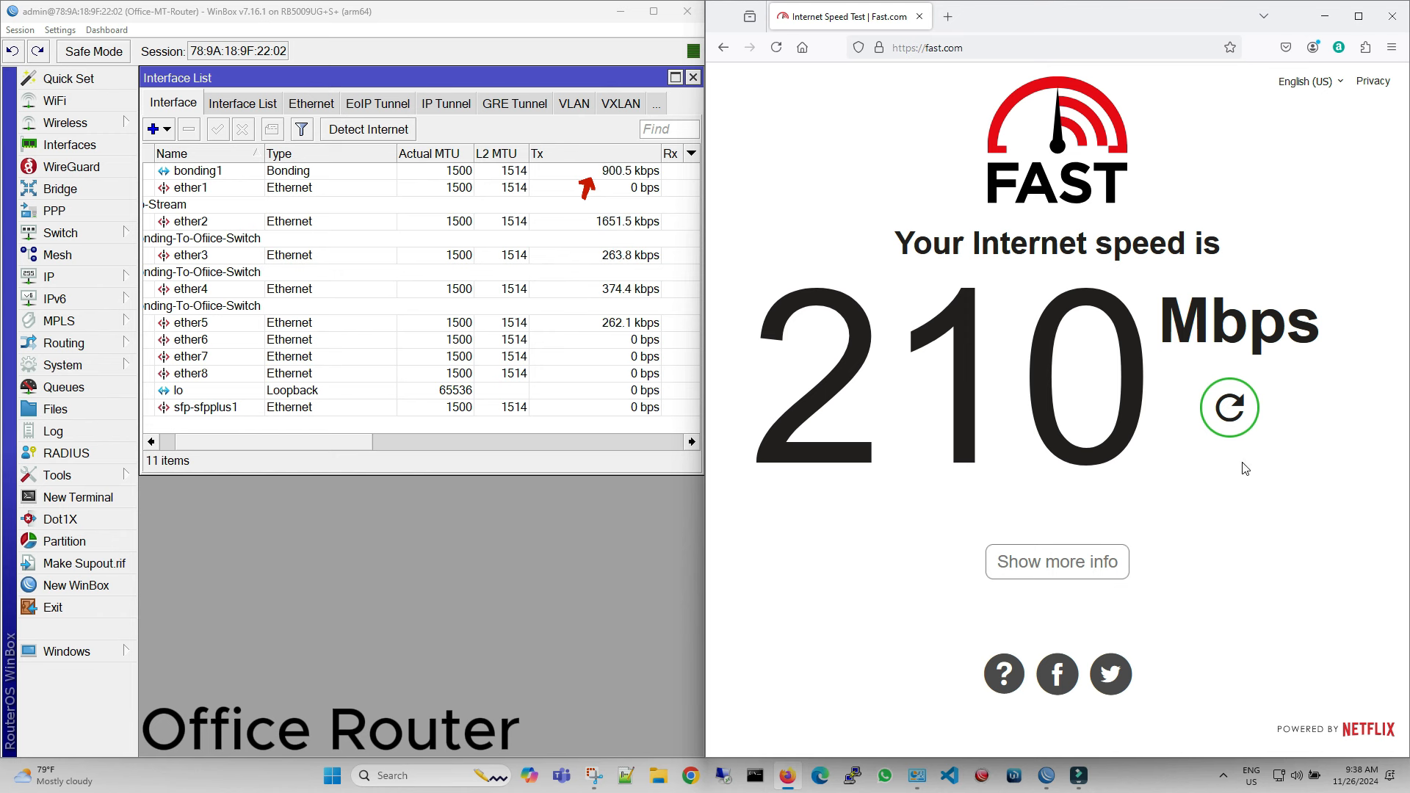
click(1229, 408)
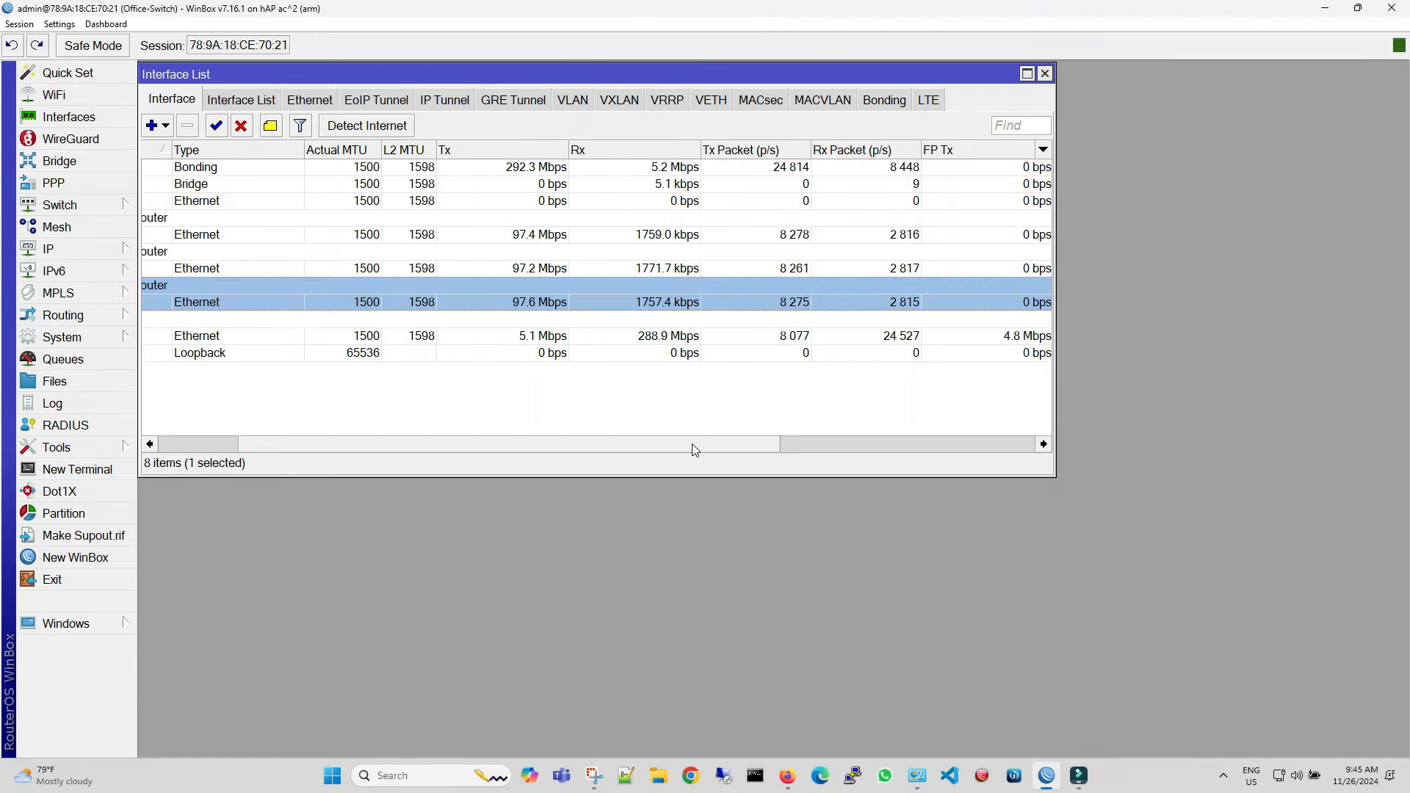
click(787, 775)
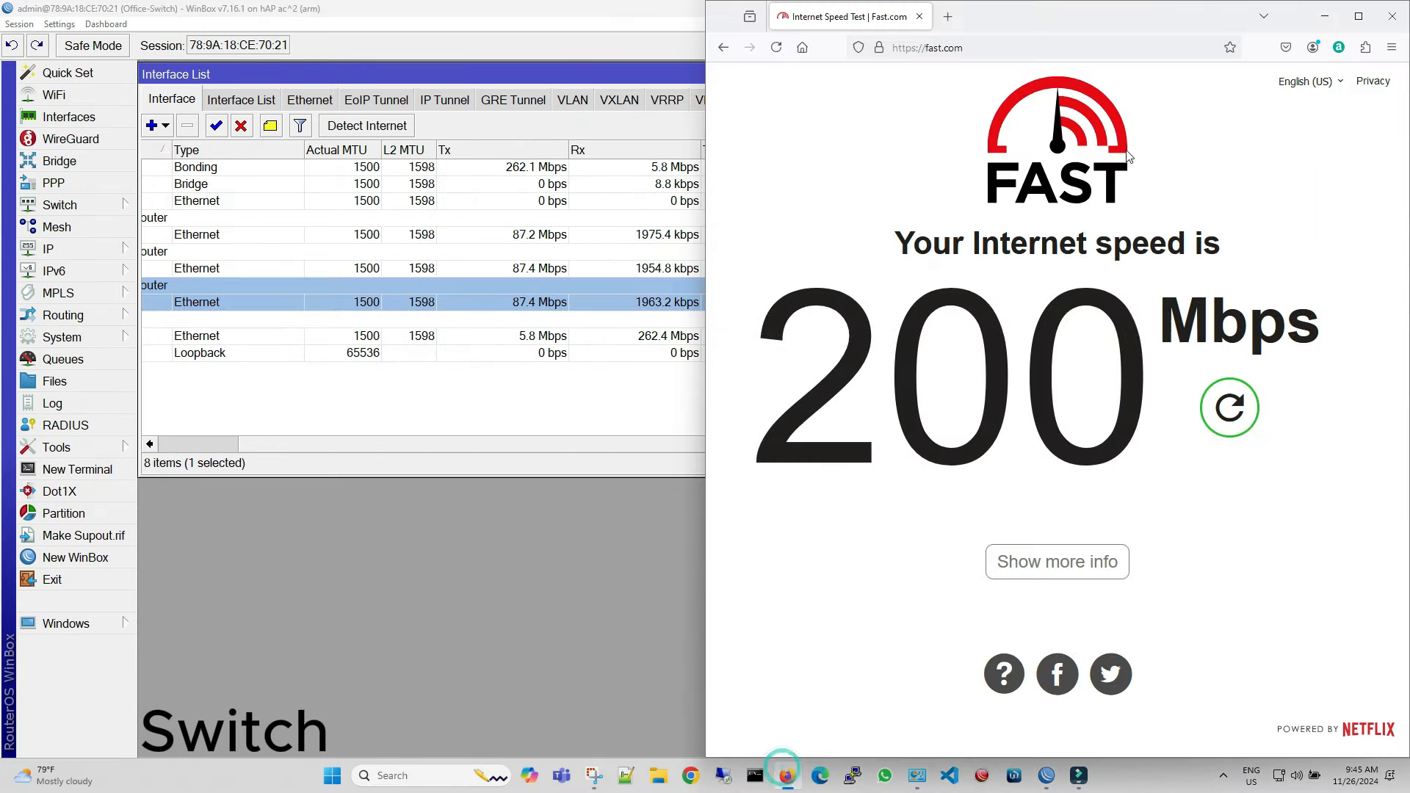
click(1392, 16)
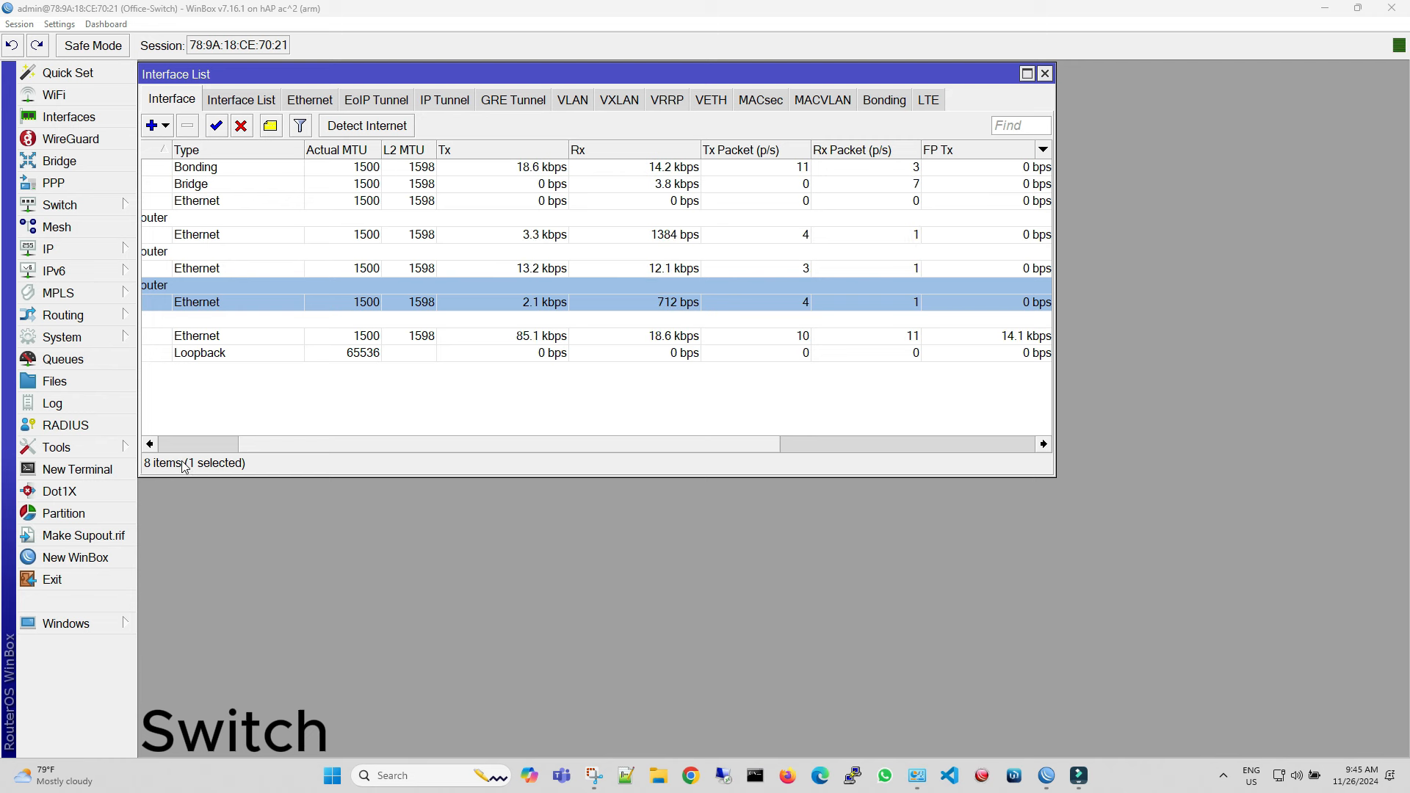
- Run a UDP receive Bandwidth Test from the switch to 192.168.1.1, compare the interface traffic, and stop the test
click(111, 447)
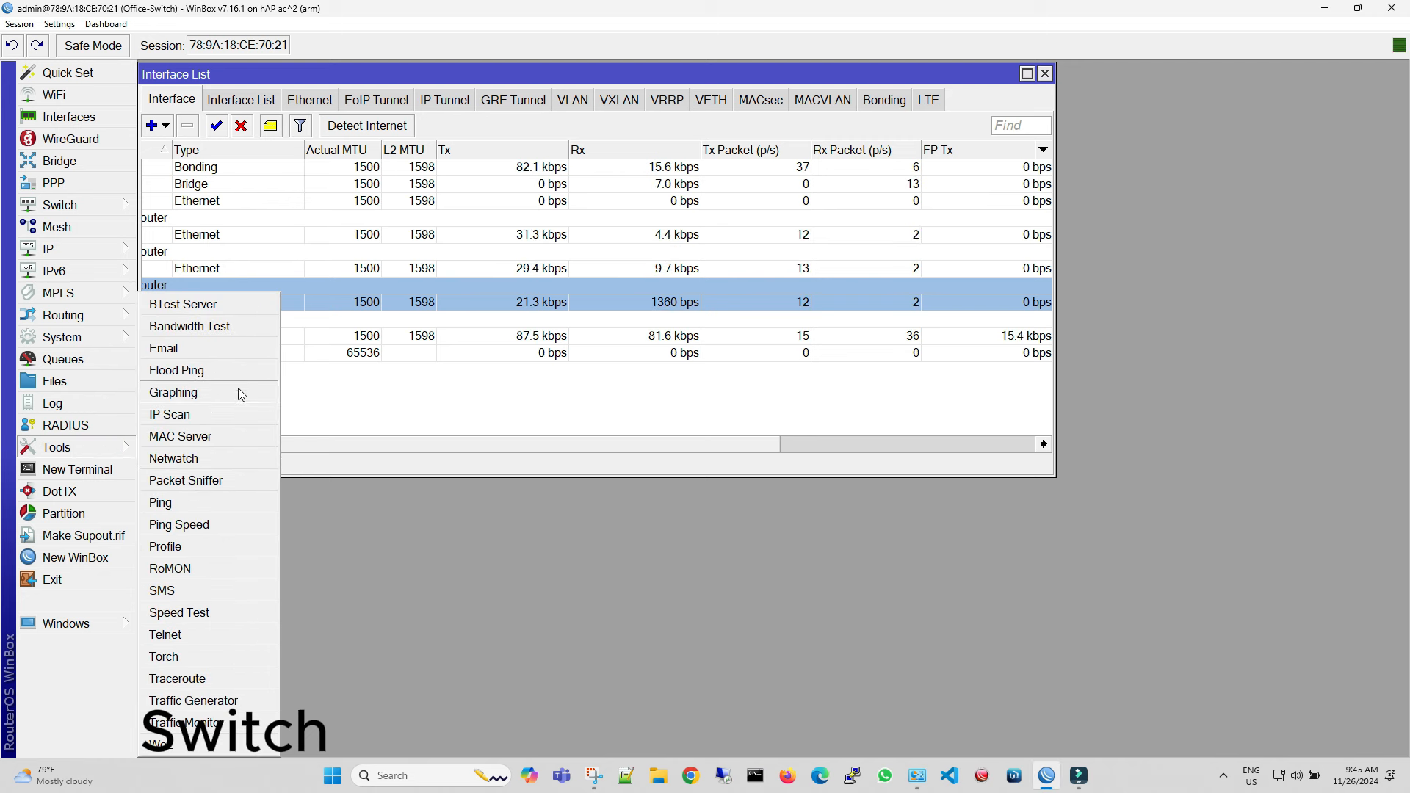
click(224, 325)
text(192.)
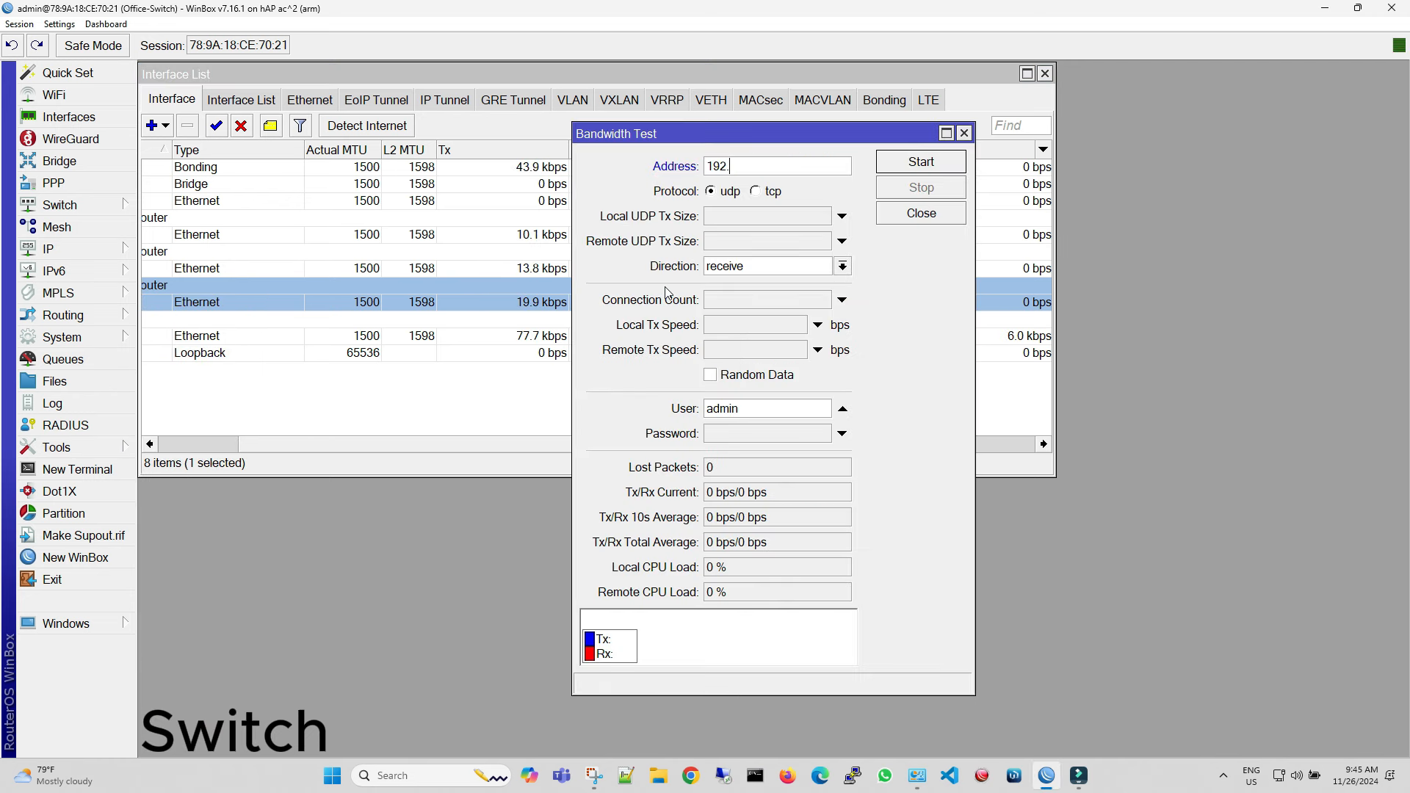
text(168.1.1)
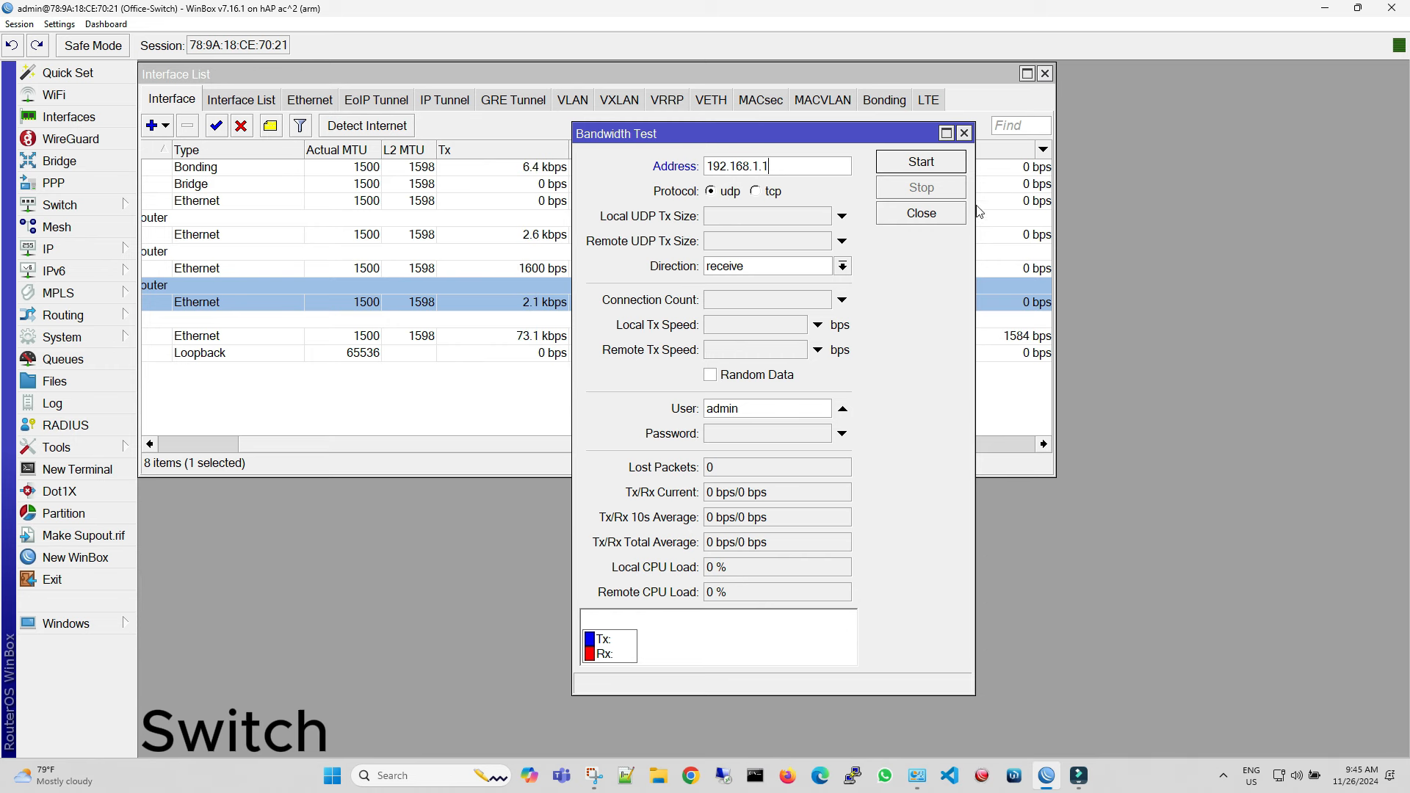
click(947, 159)
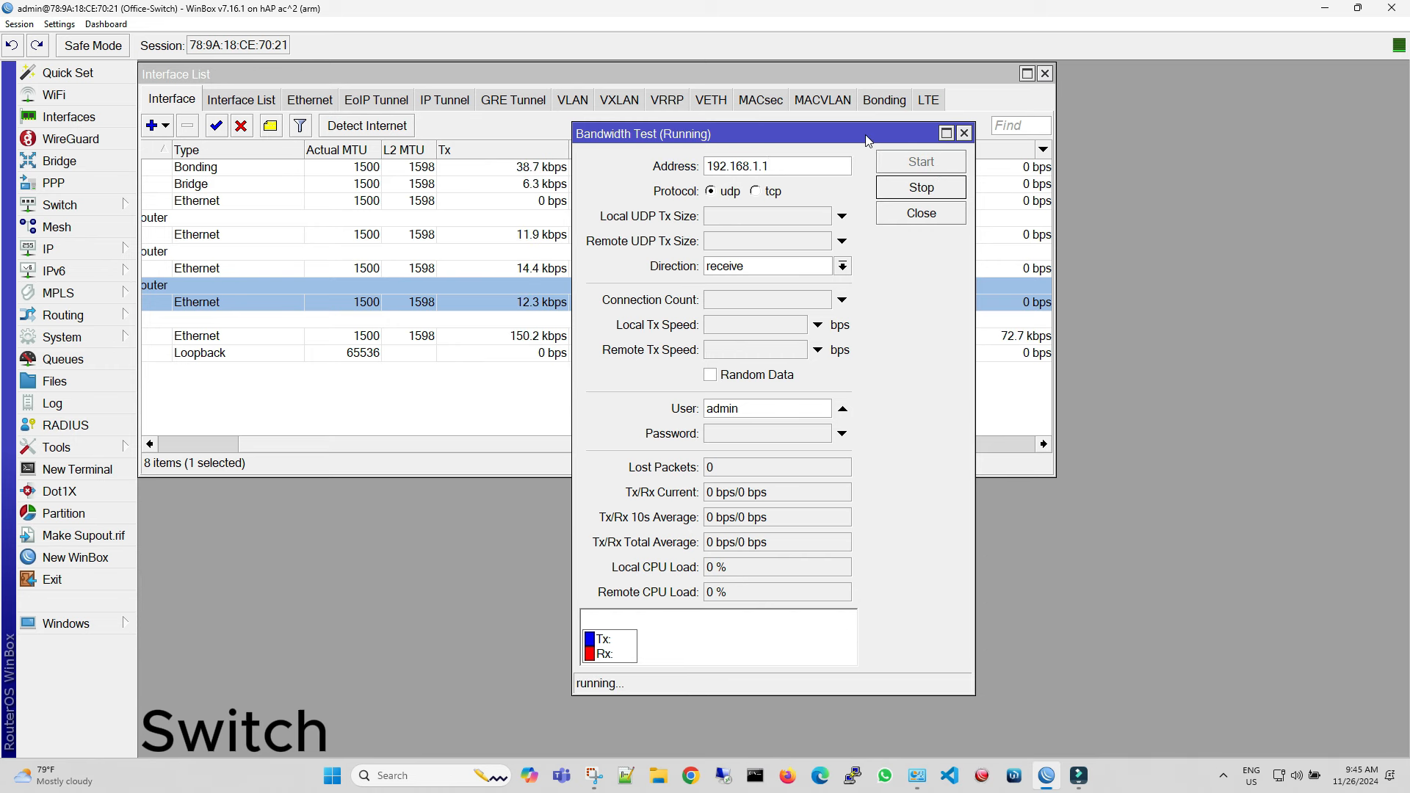
drag(867, 141, 1117, 126)
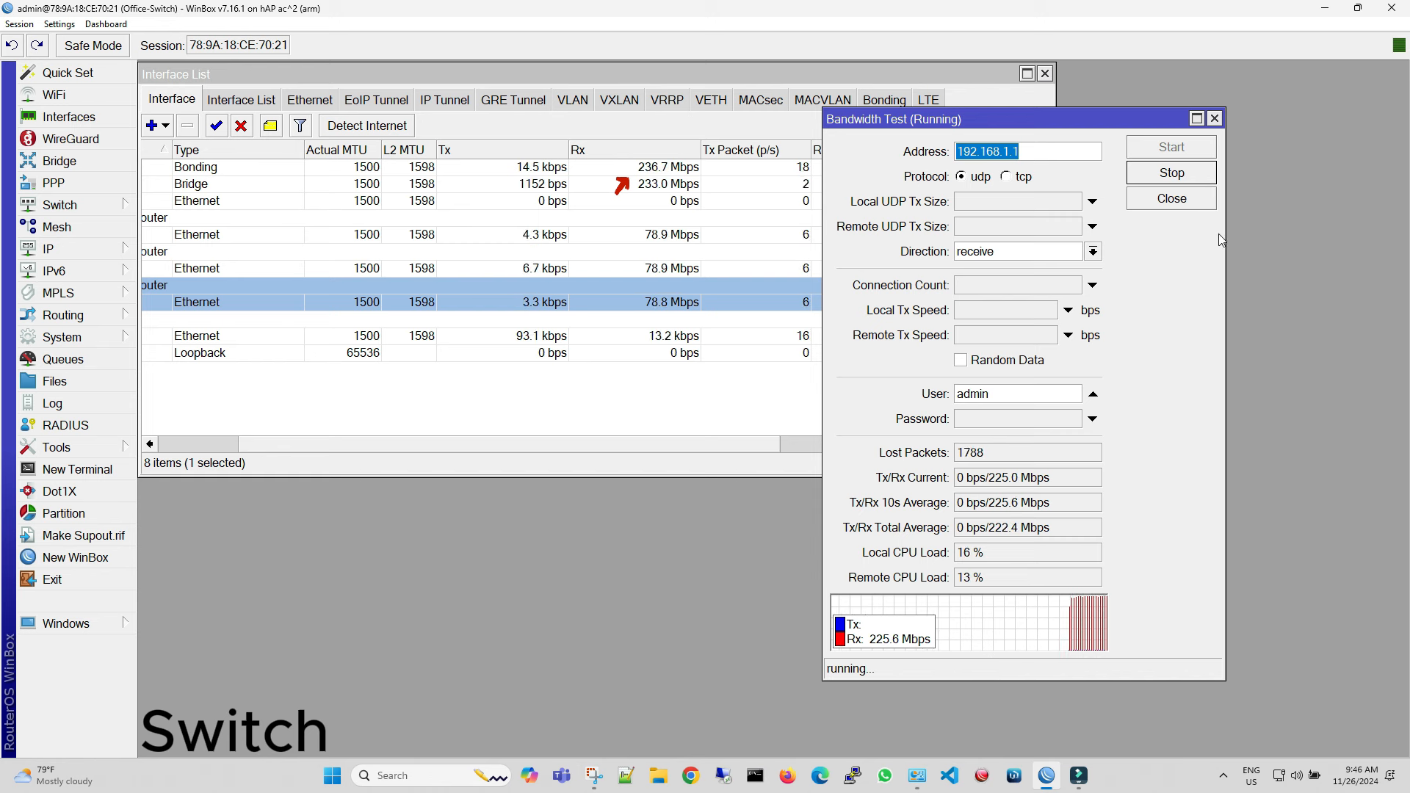
click(1182, 180)
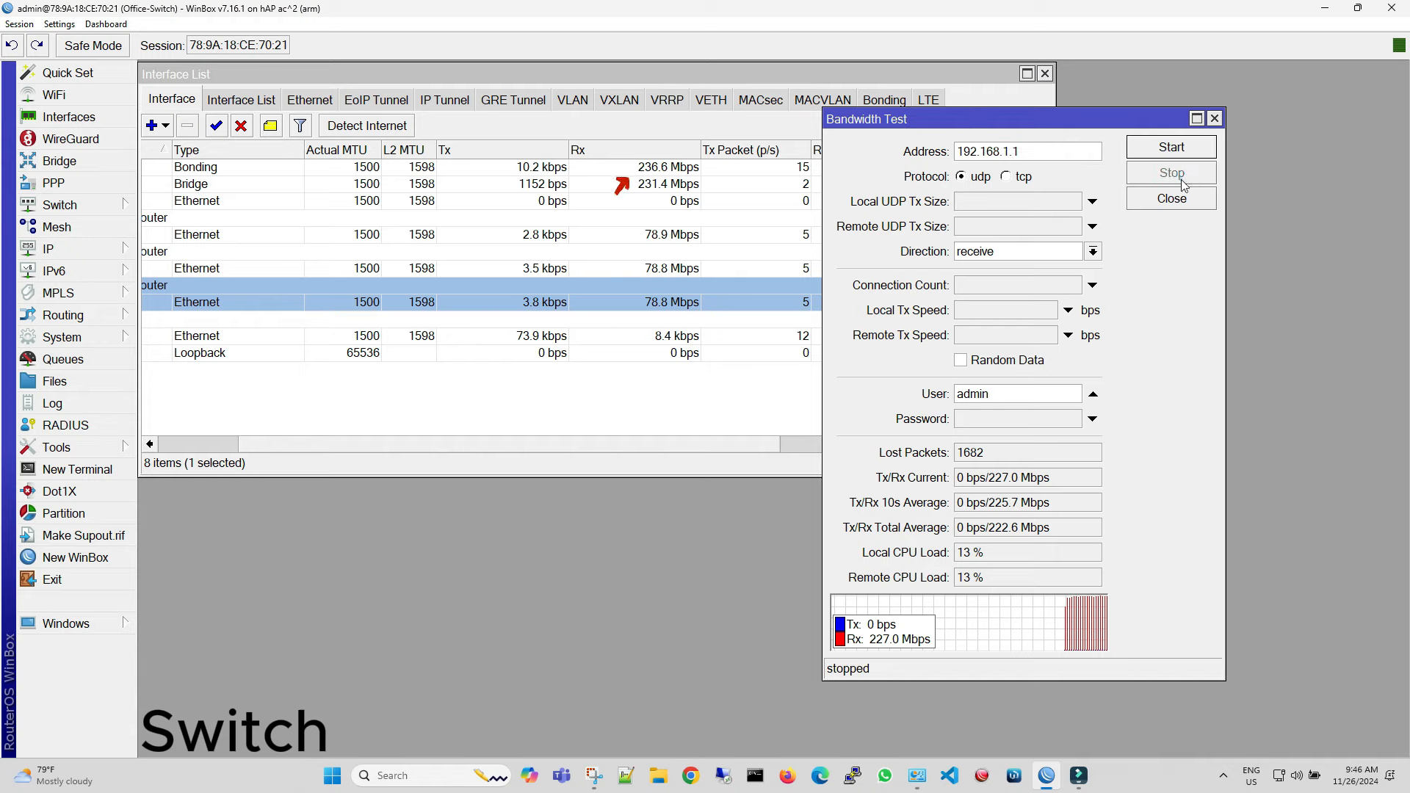